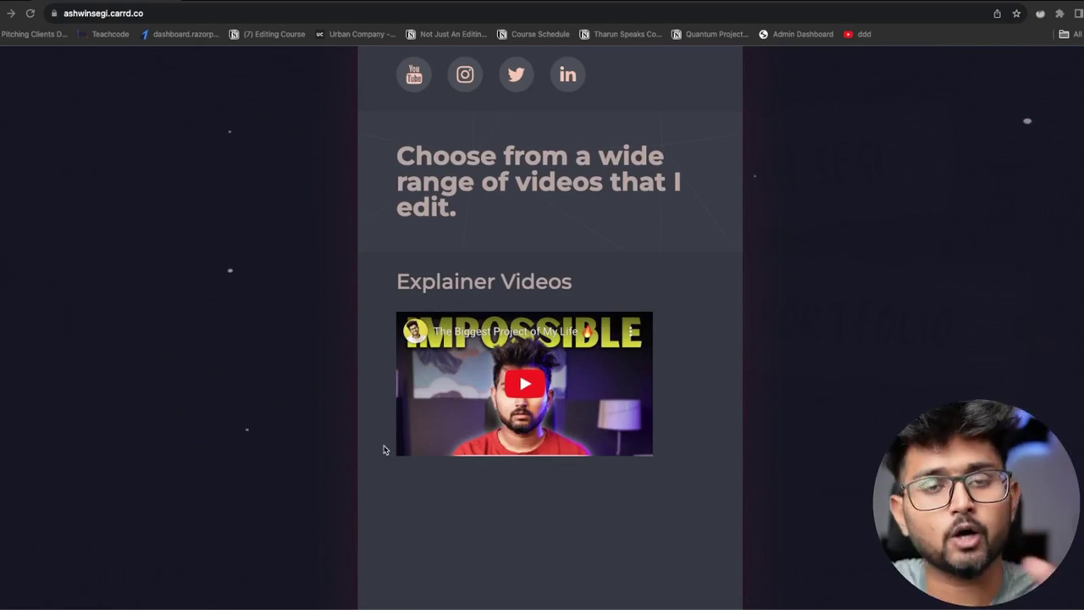
scroll(353, 395, down, 5)
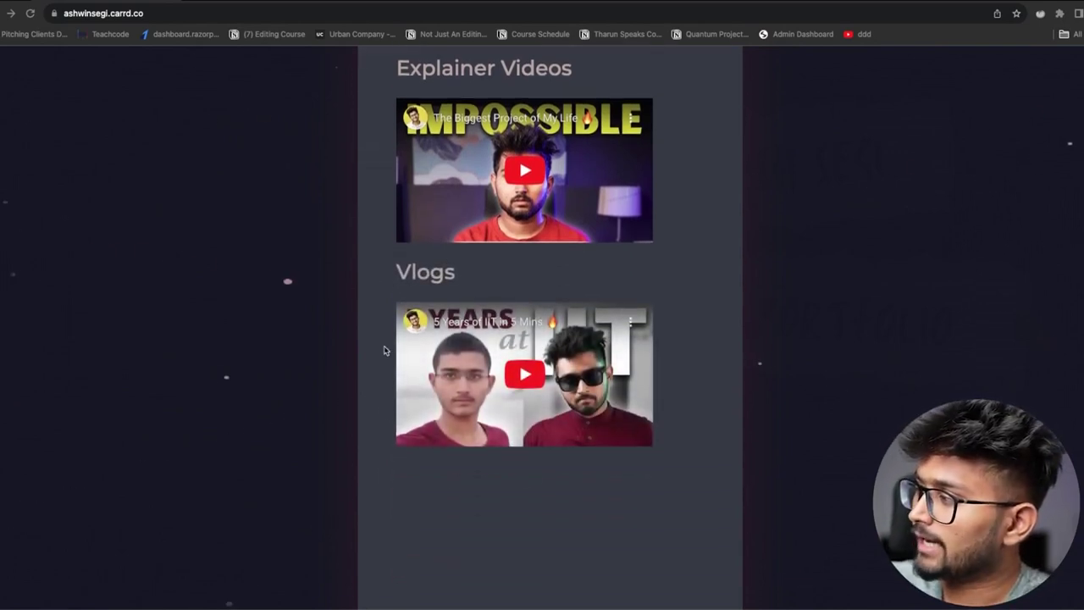
scroll(542, 413, down, 10)
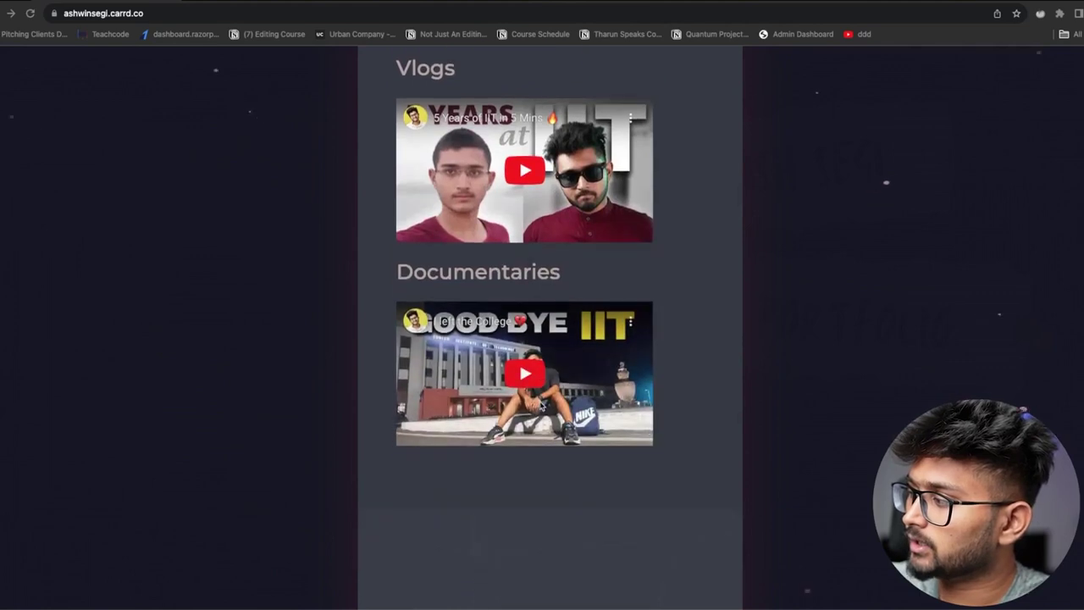
scroll(539, 406, down, 6)
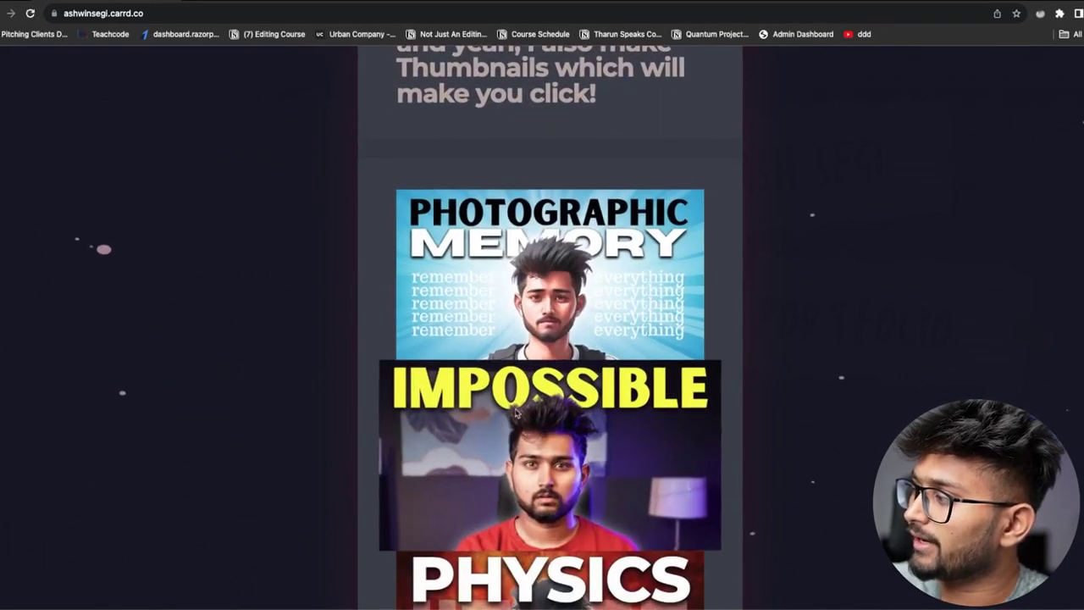
scroll(551, 339, down, 3)
scroll(519, 422, up, 1)
scroll(519, 422, down, 10)
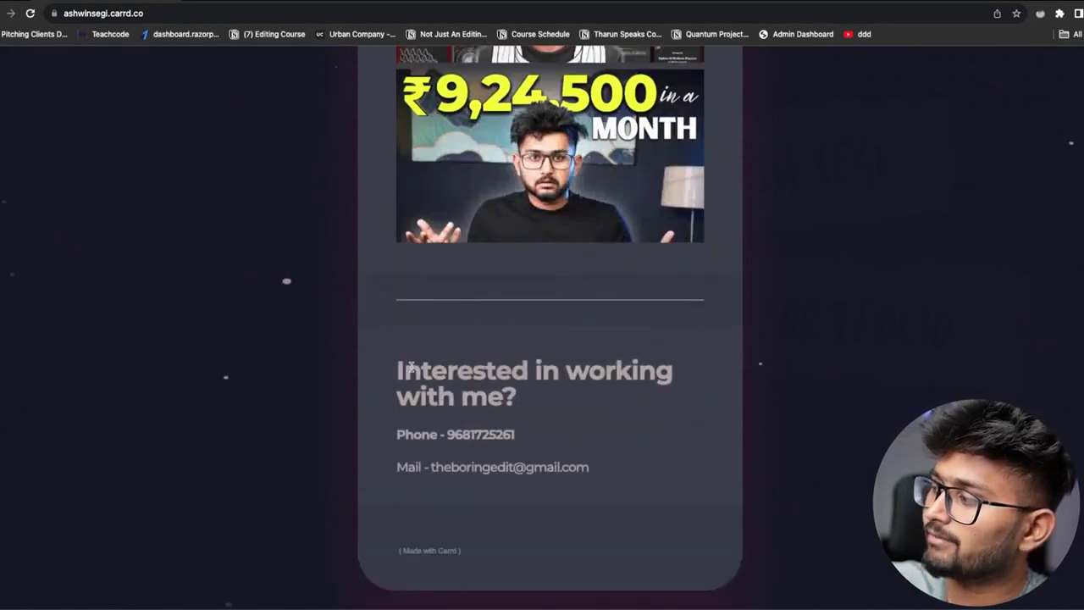
drag(400, 370, 549, 373)
drag(395, 436, 450, 436)
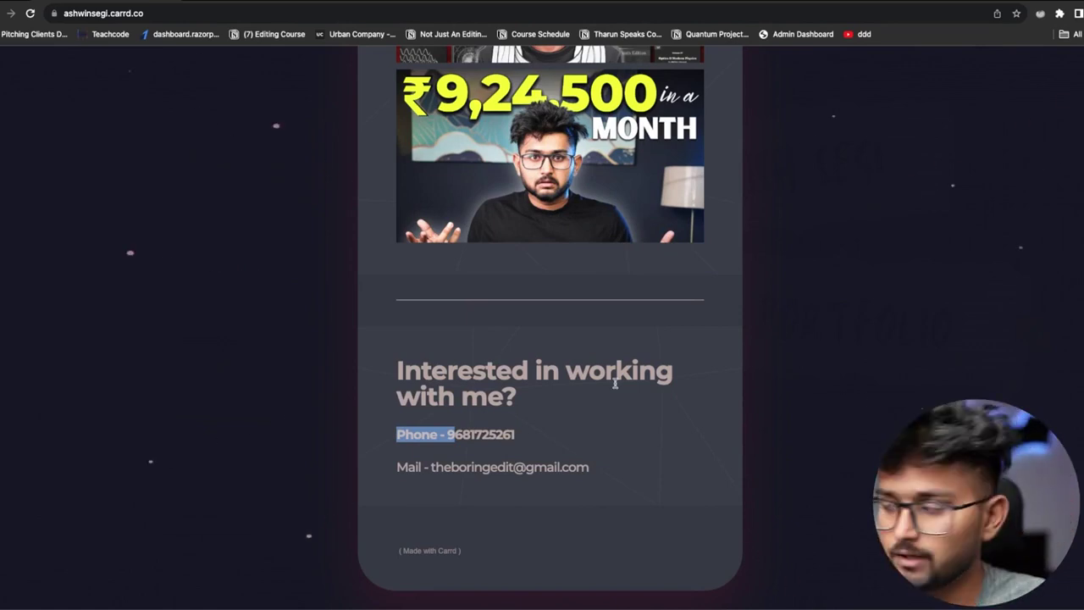
scroll(610, 381, up, 15)
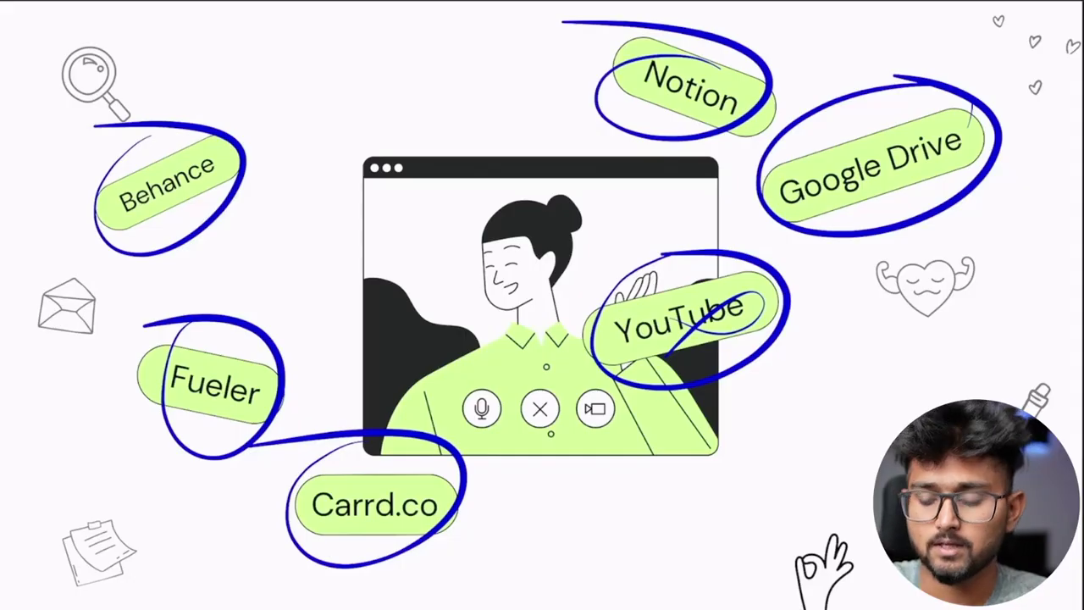
key(Right)
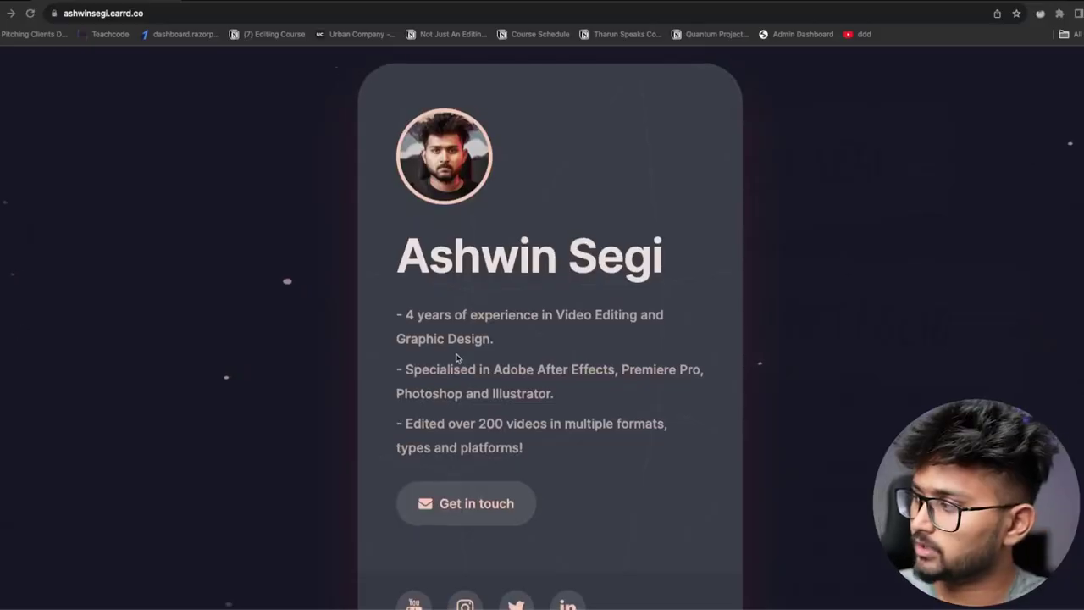
Scroll down through the published portfolio once more and back up
scroll(395, 370, down, 5)
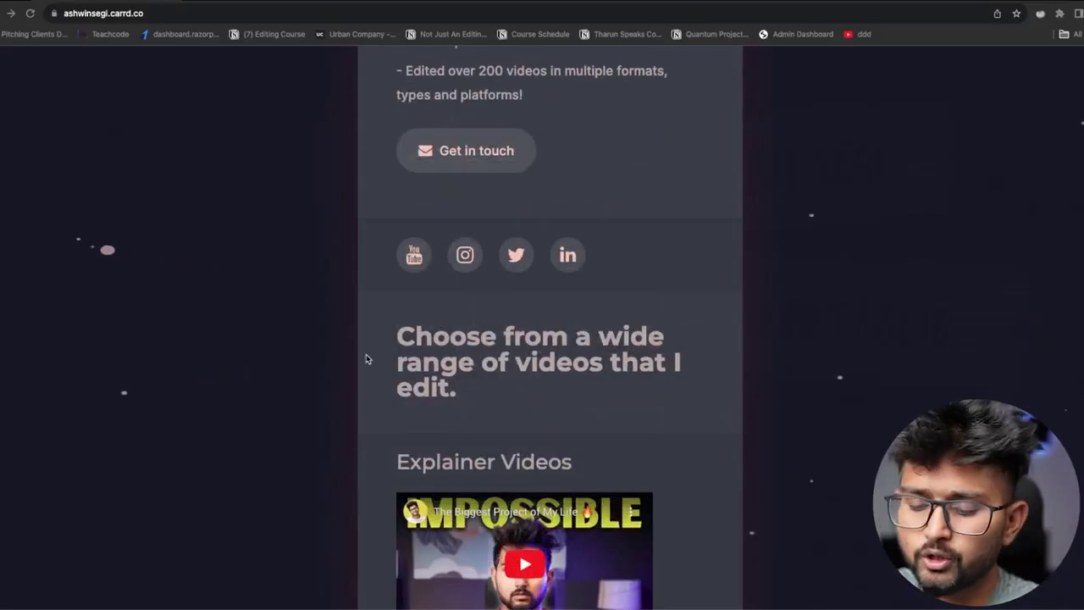
scroll(433, 412, down, 4)
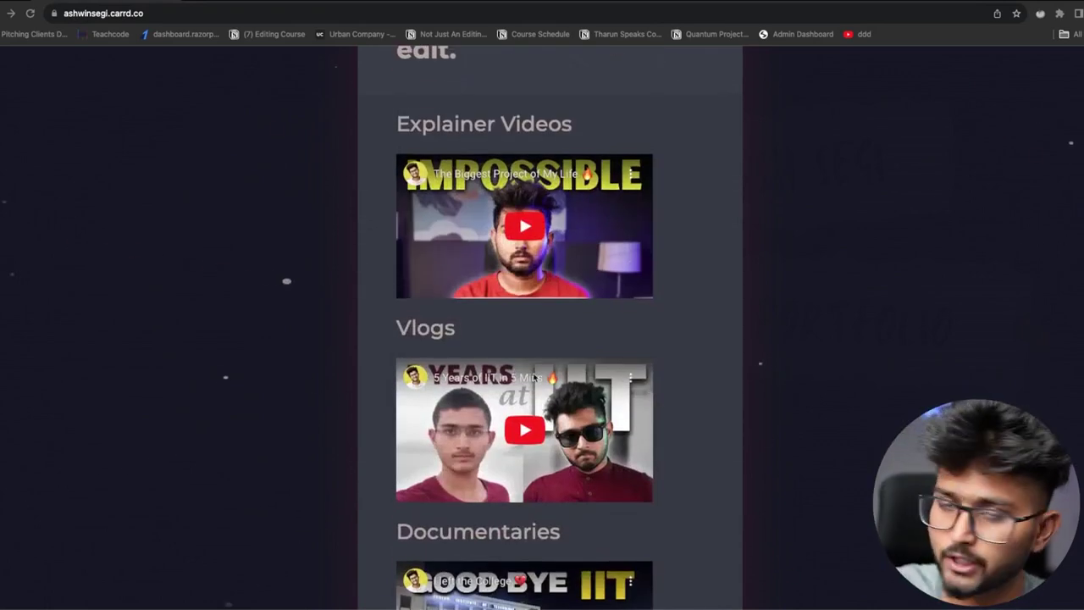
scroll(536, 377, down, 10)
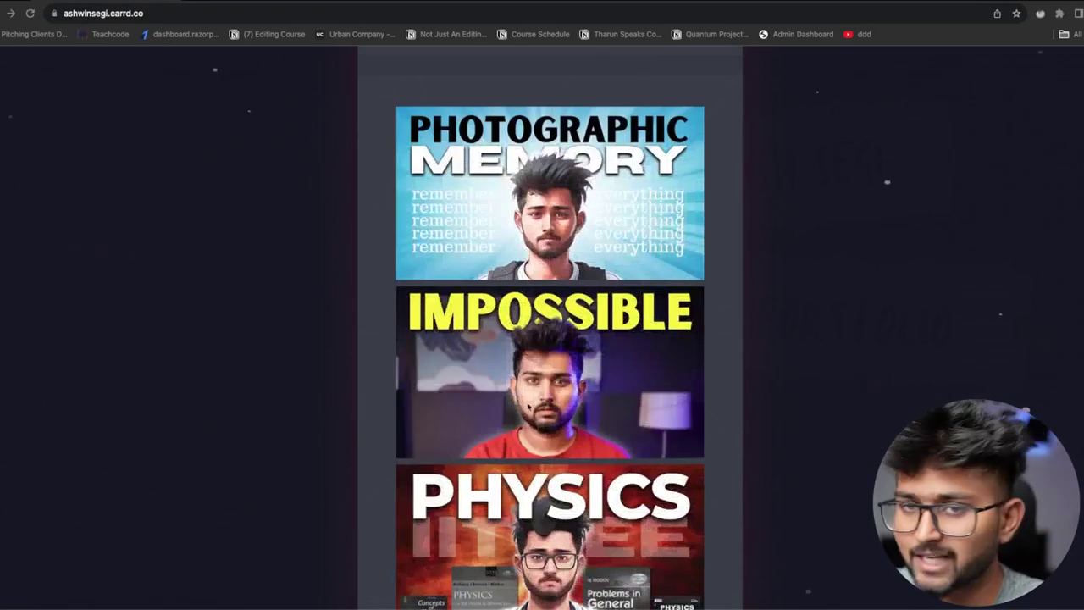
scroll(455, 477, up, 20)
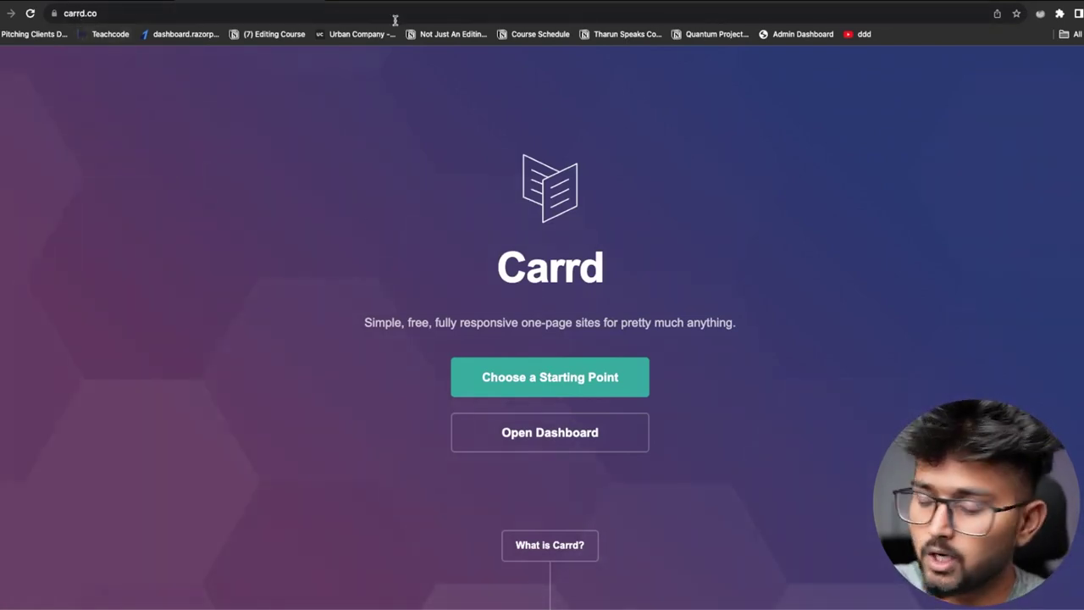
scroll(676, 381, down, 1)
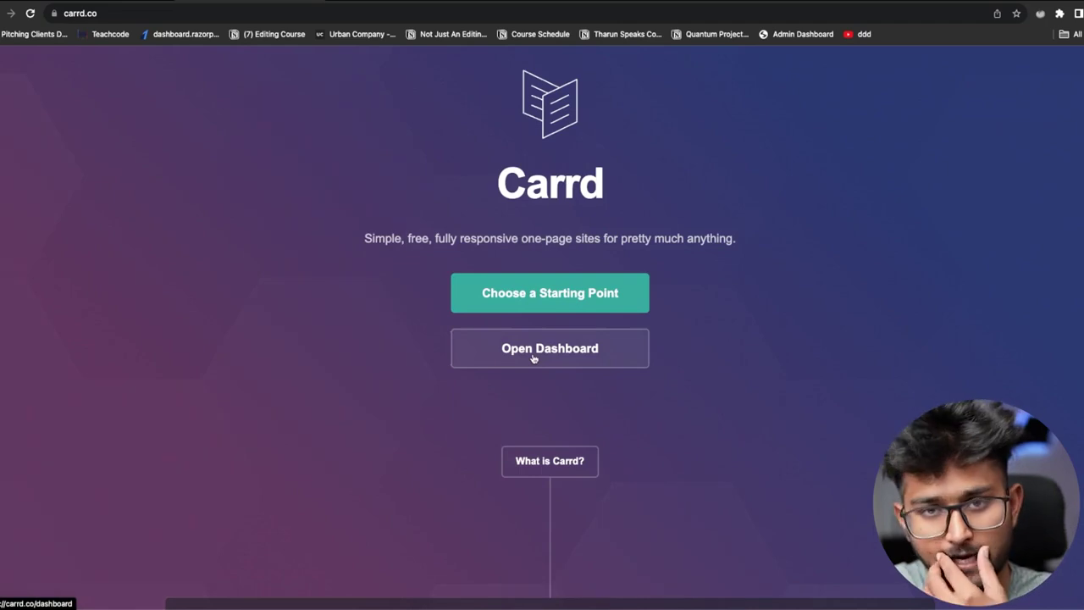
scroll(563, 399, down, 1)
scroll(603, 328, down, 5)
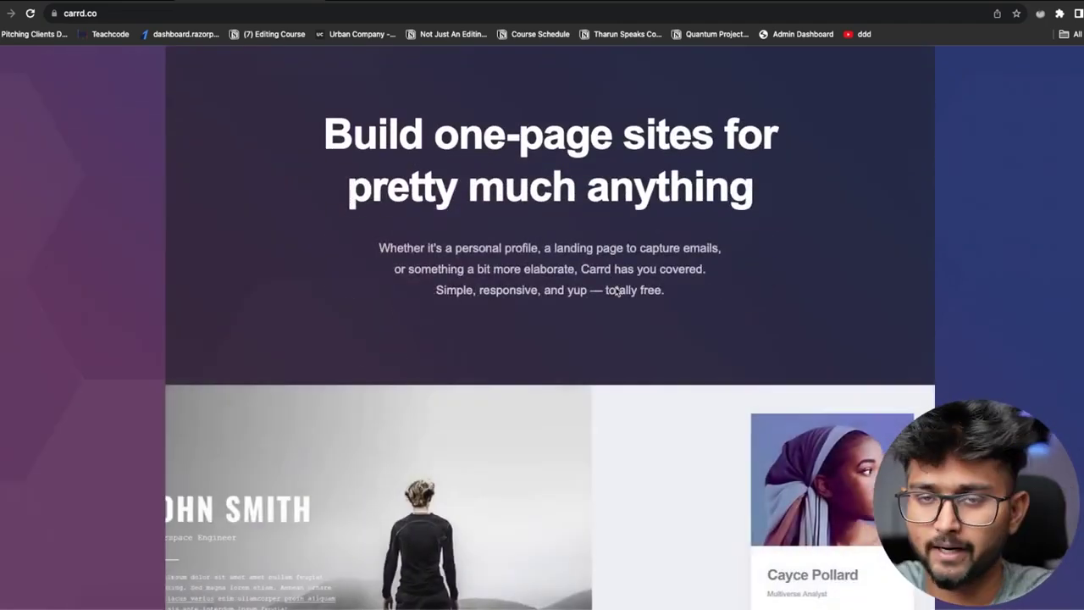
scroll(612, 290, up, 6)
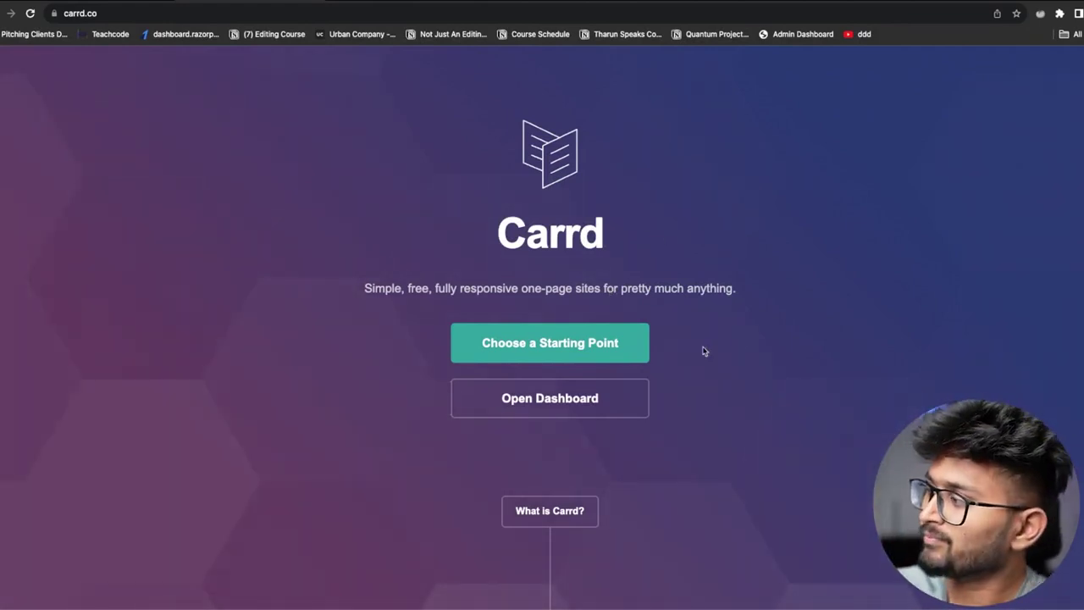
Open the Choose a Starting Point template gallery and scroll through it
click(536, 349)
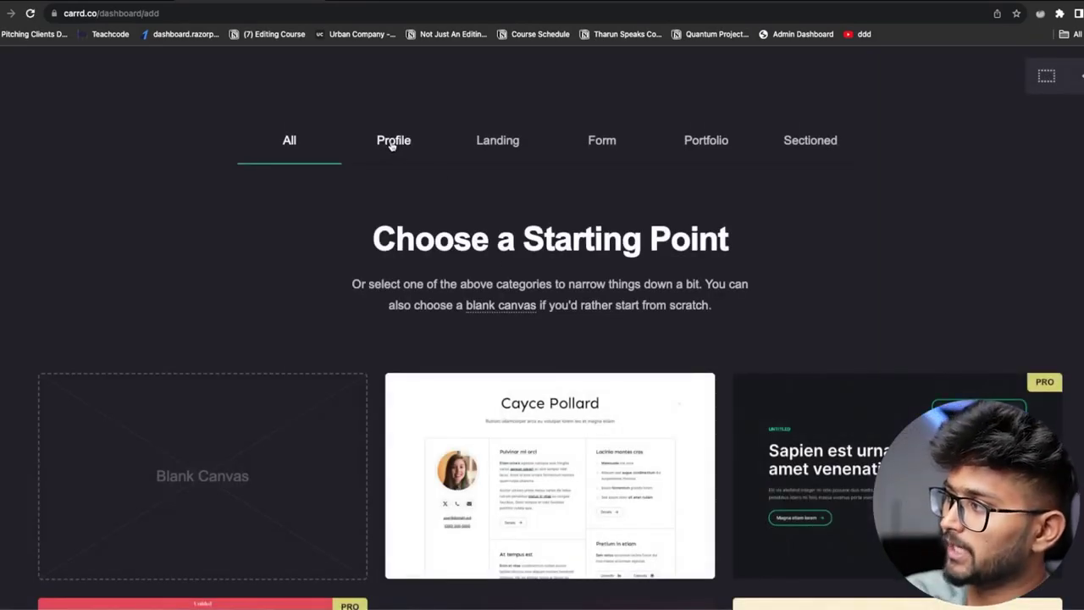
scroll(497, 314, down, 5)
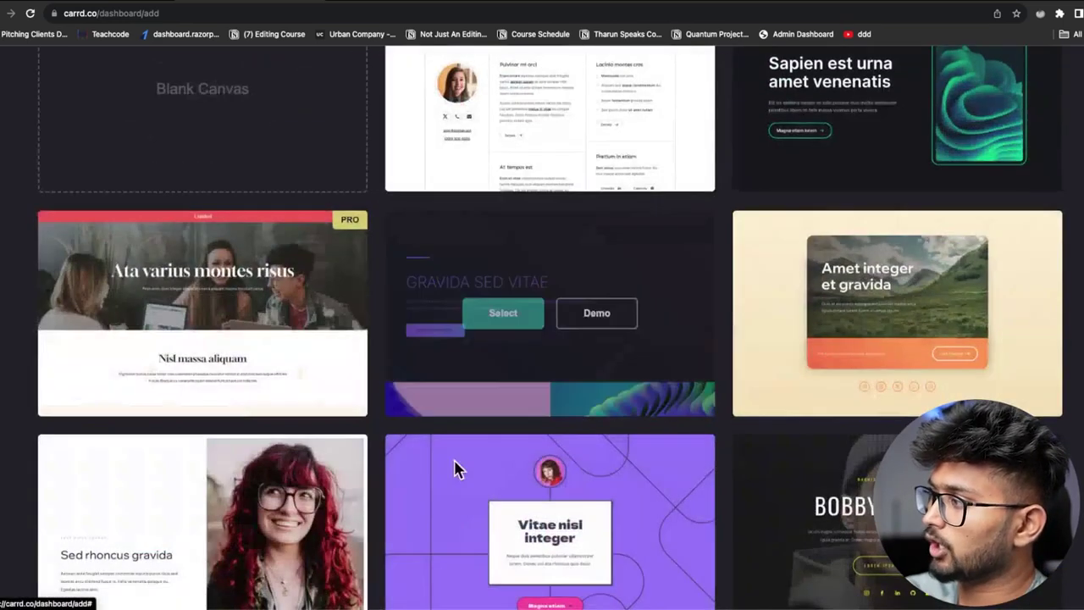
scroll(455, 470, down, 5)
Open the purple profile template's live demo and scroll through it
click(607, 176)
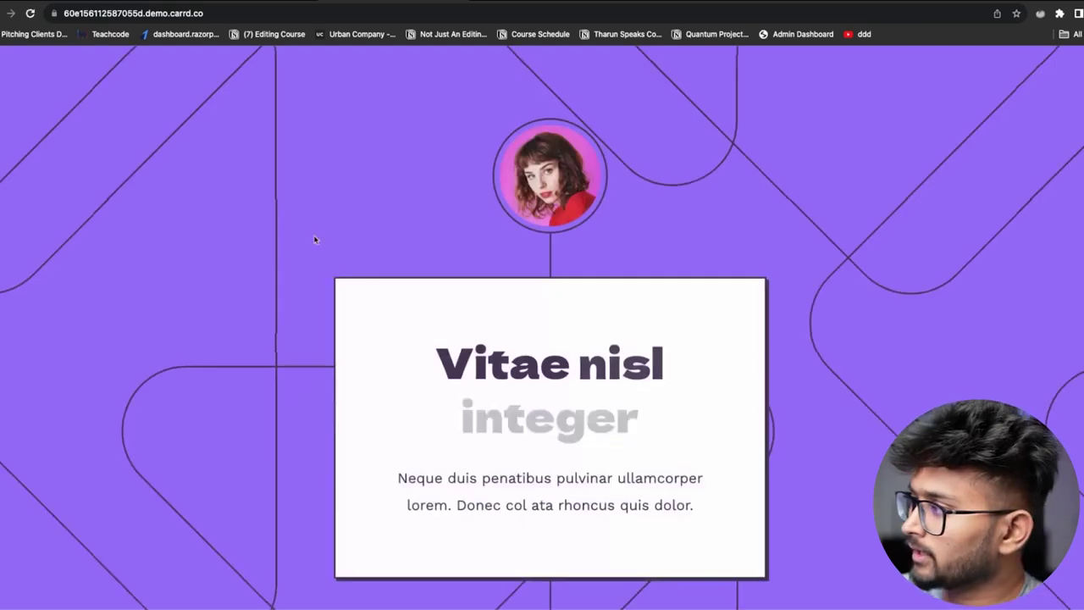
scroll(593, 367, down, 5)
scroll(596, 376, down, 8)
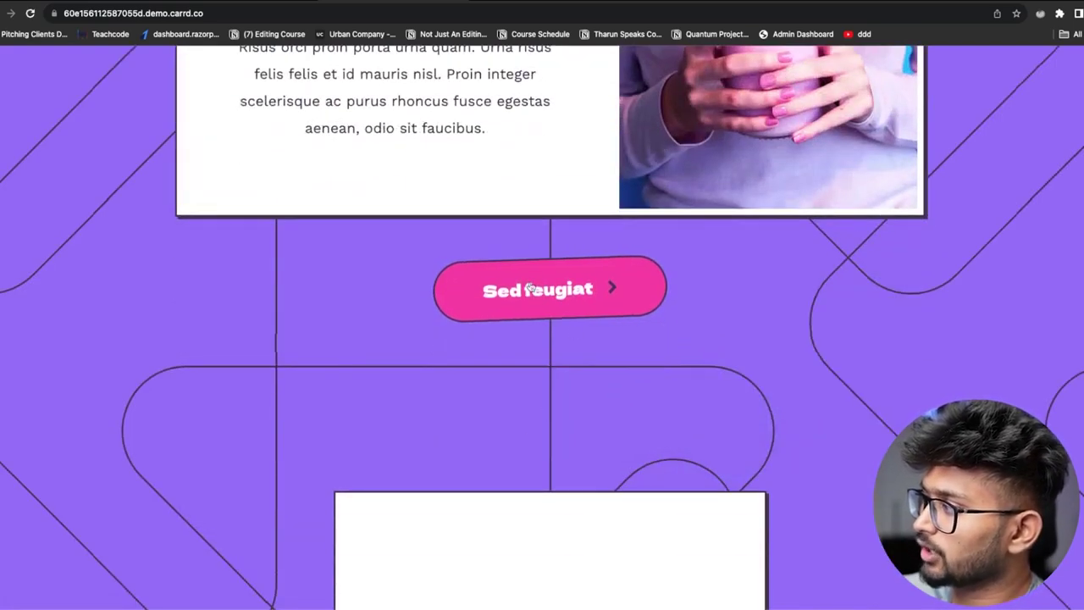
scroll(529, 288, down, 10)
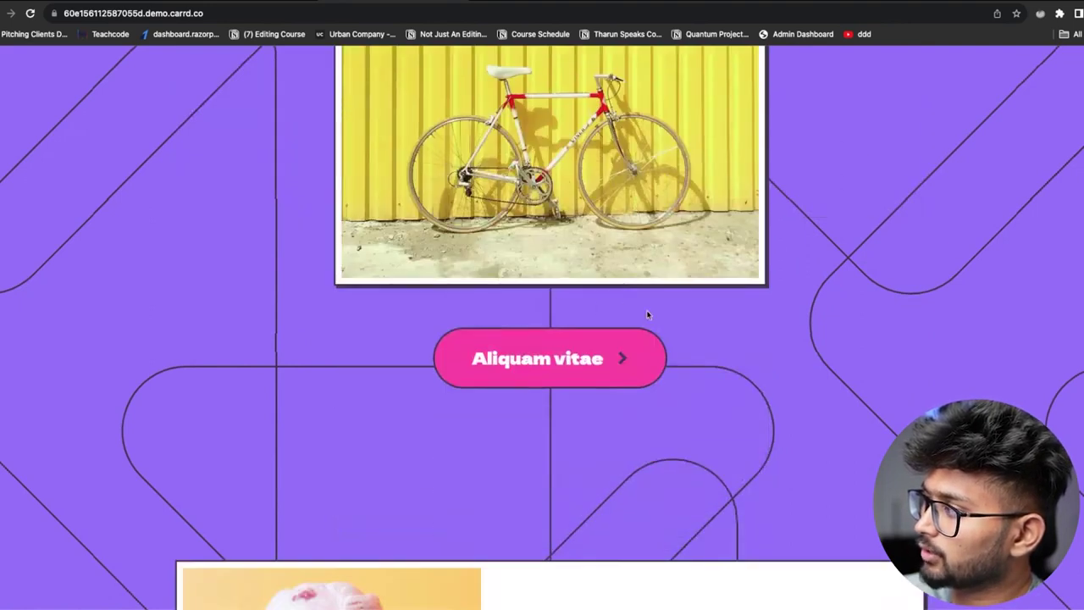
scroll(647, 315, down, 15)
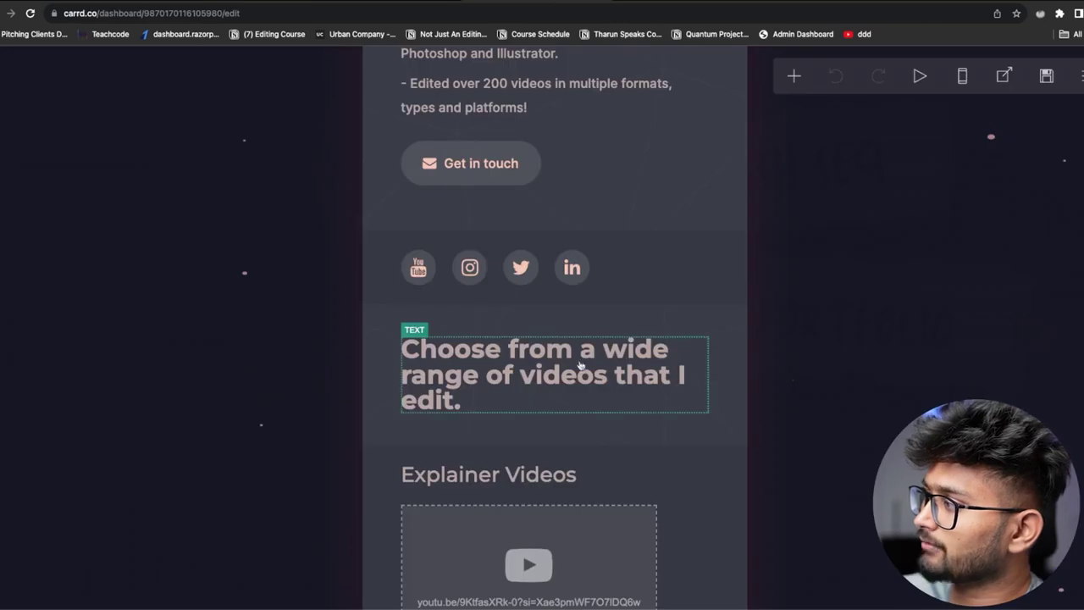
scroll(554, 328, up, 2)
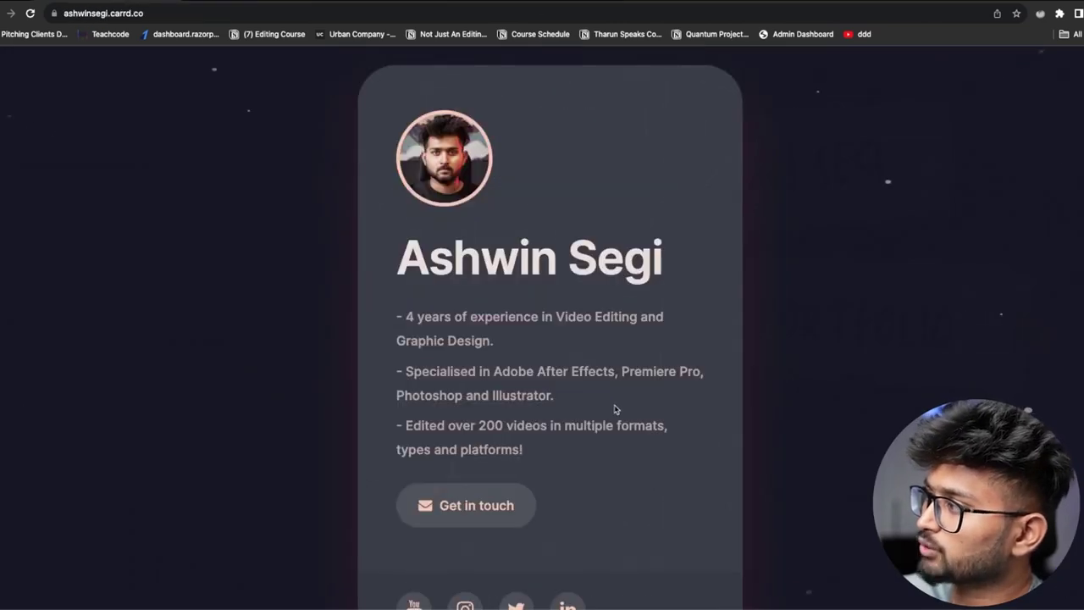
Scroll the portfolio to compare it with the template demo, then switch back to the editor tab
scroll(616, 409, down, 12)
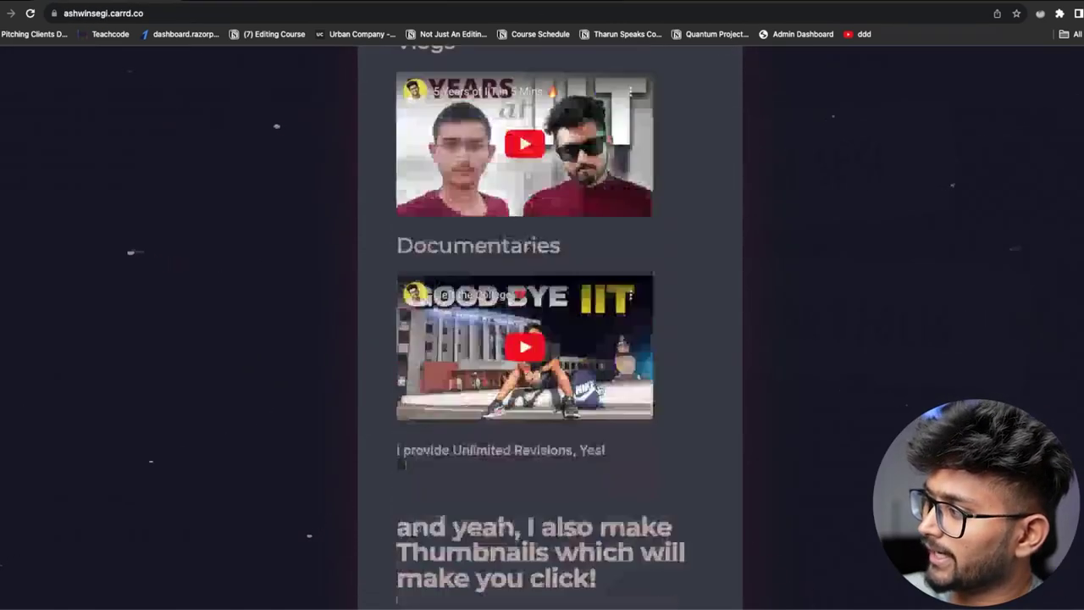
scroll(551, 338, down, 5)
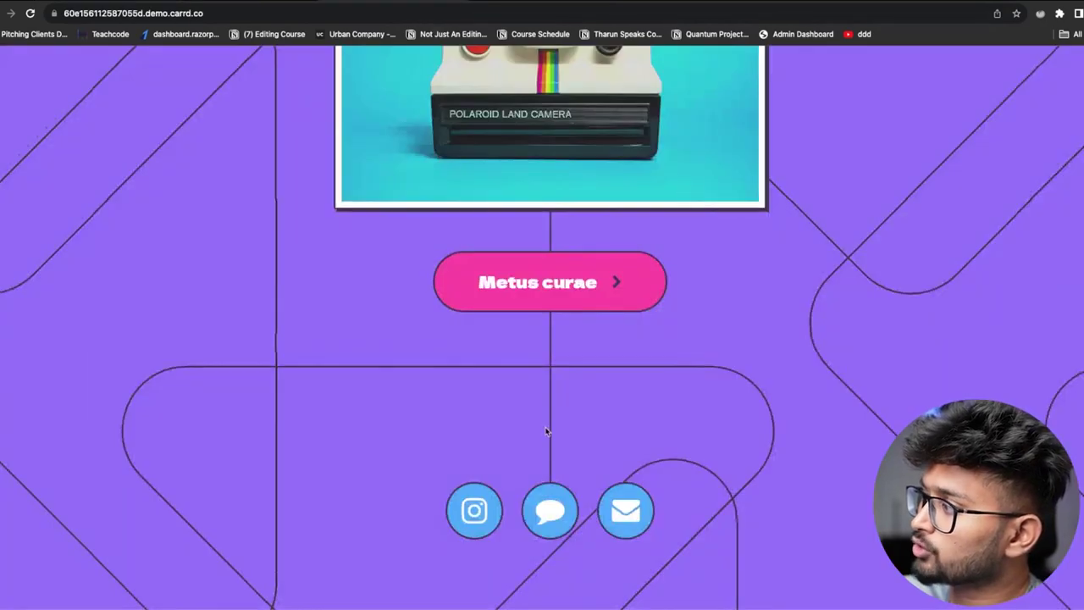
scroll(750, 340, up, 15)
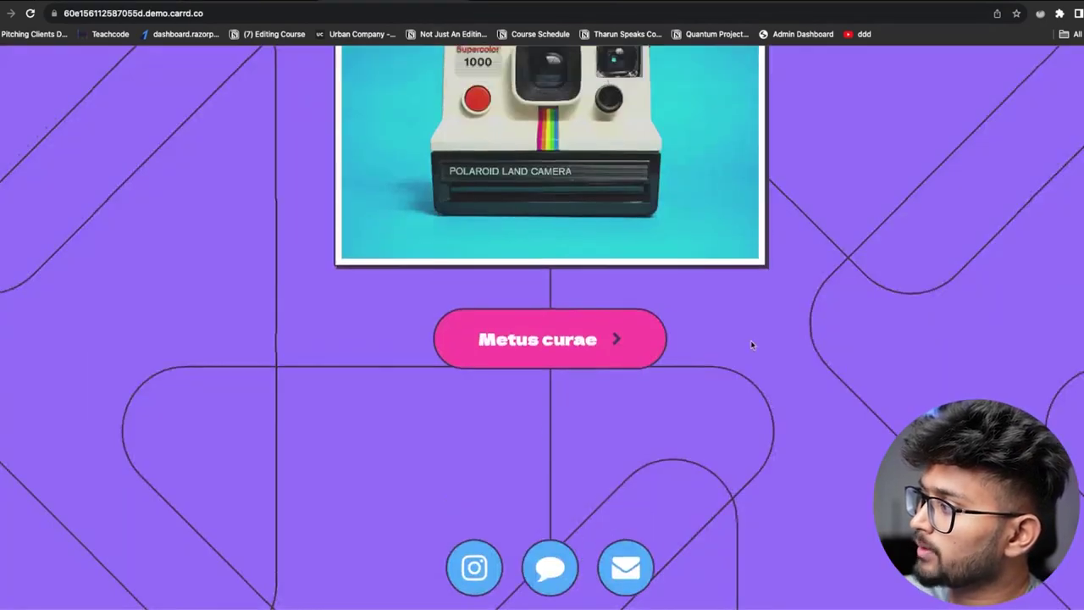
scroll(722, 318, up, 1)
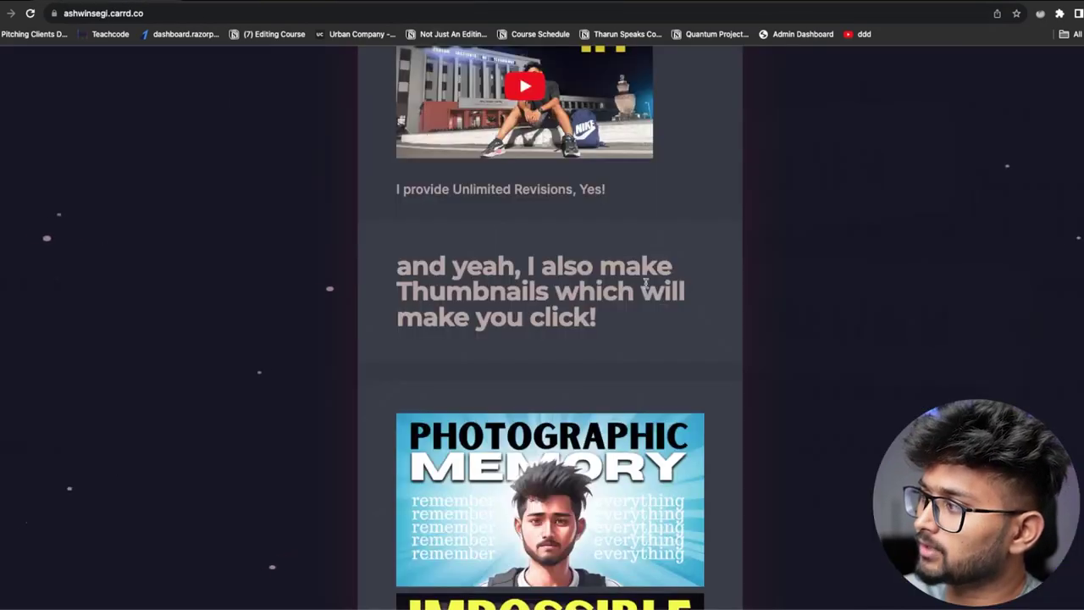
scroll(555, 342, down, 10)
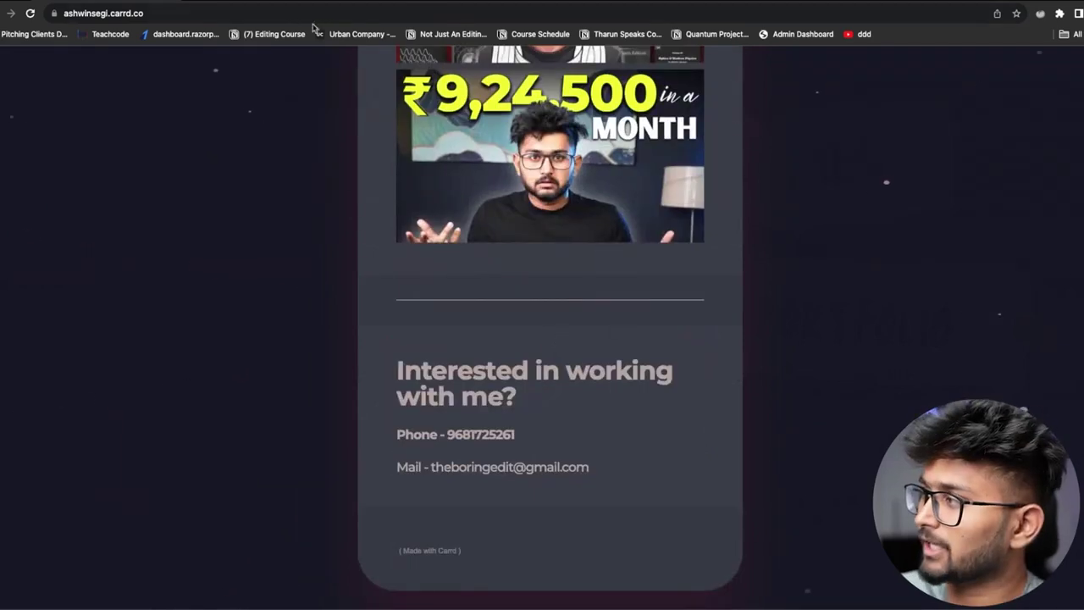
scroll(556, 339, up, 8)
scroll(583, 254, up, 8)
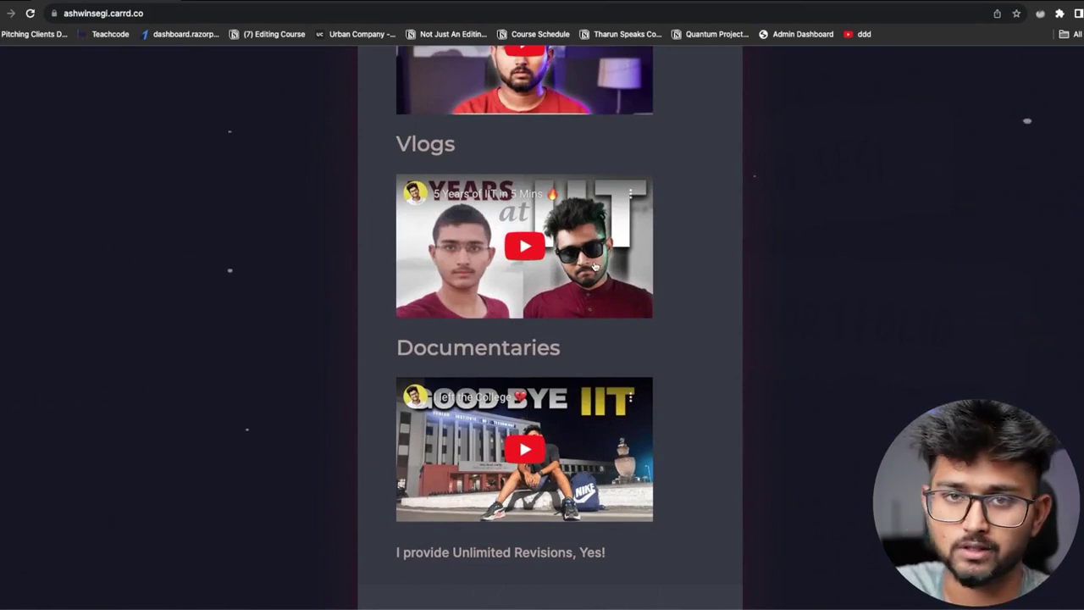
click(358, 2)
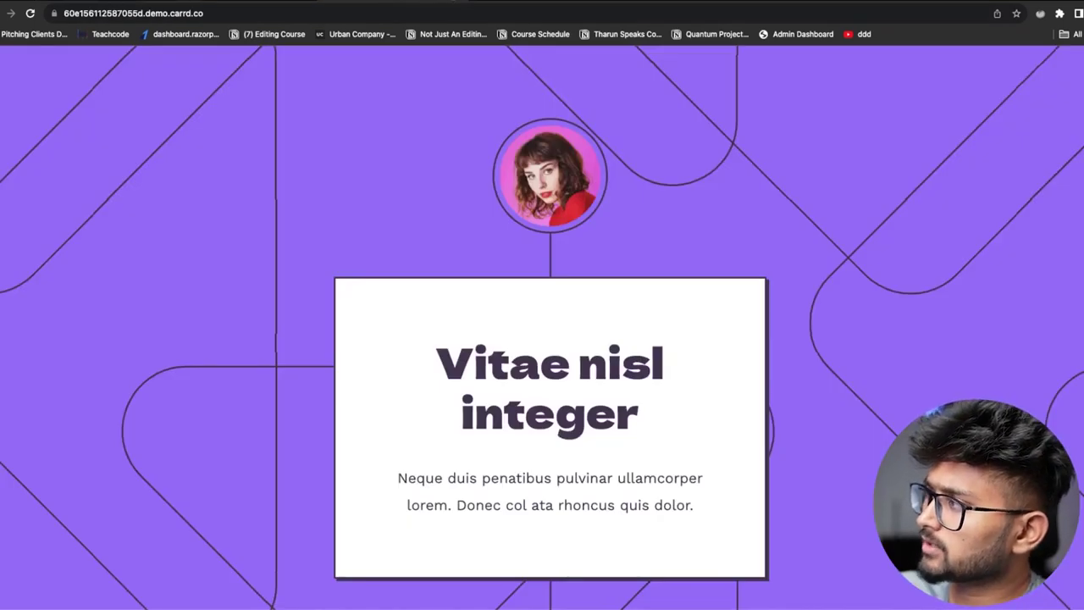
click(379, 4)
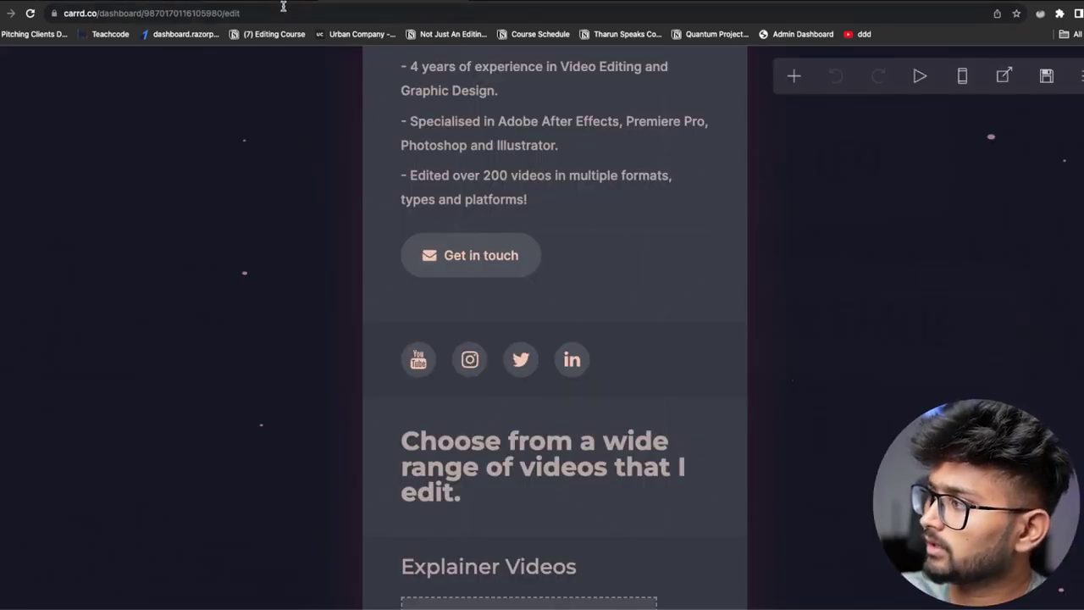
Return to the template gallery and browse the Profile templates
click(283, 5)
scroll(555, 328, up, 10)
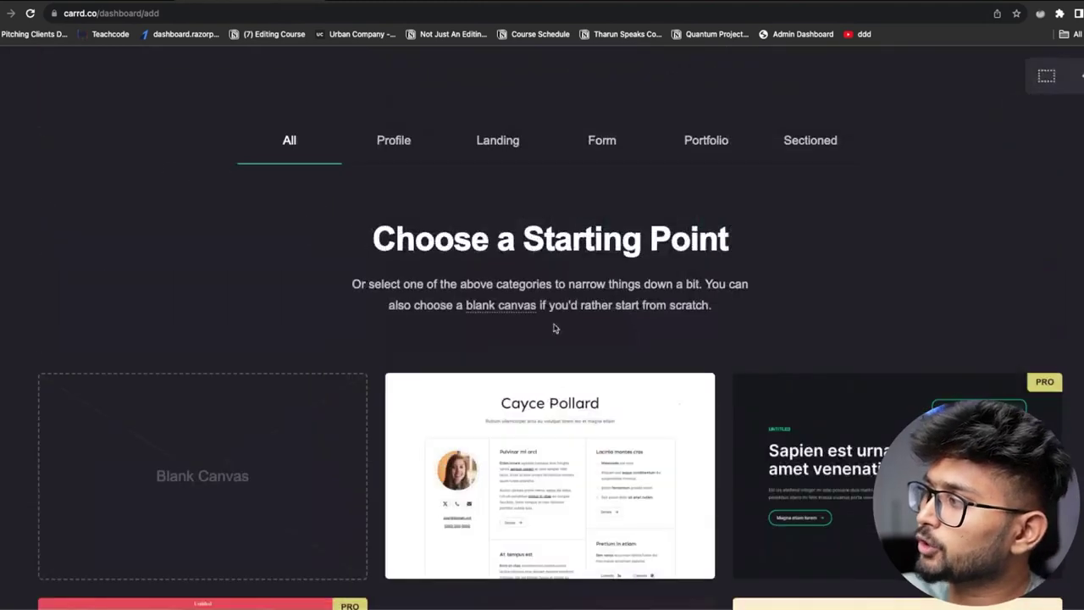
click(402, 149)
scroll(653, 341, down, 6)
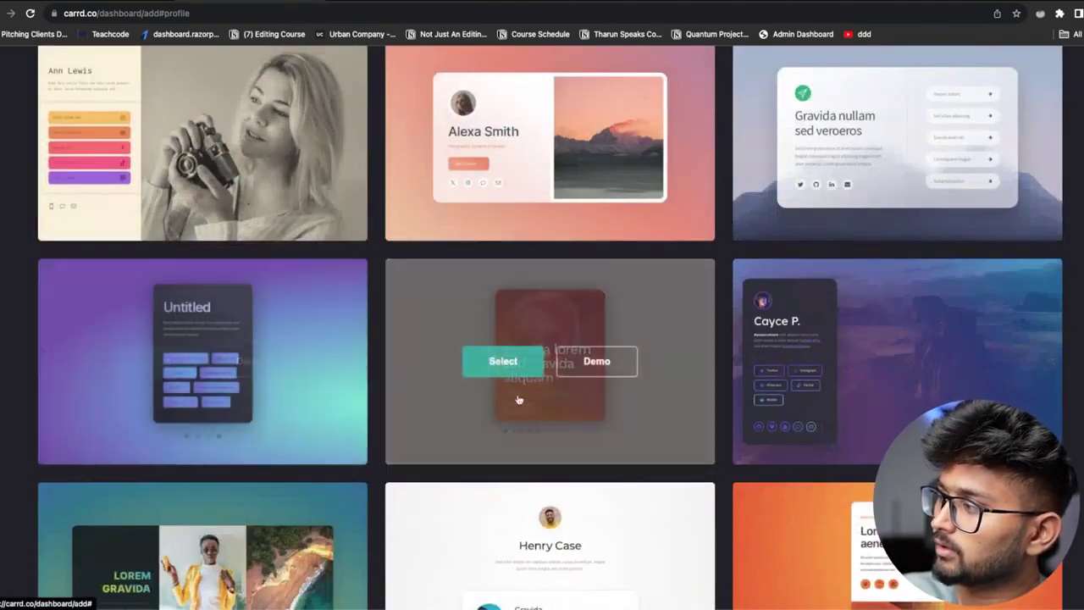
scroll(177, 345, down, 5)
scroll(177, 345, down, 6)
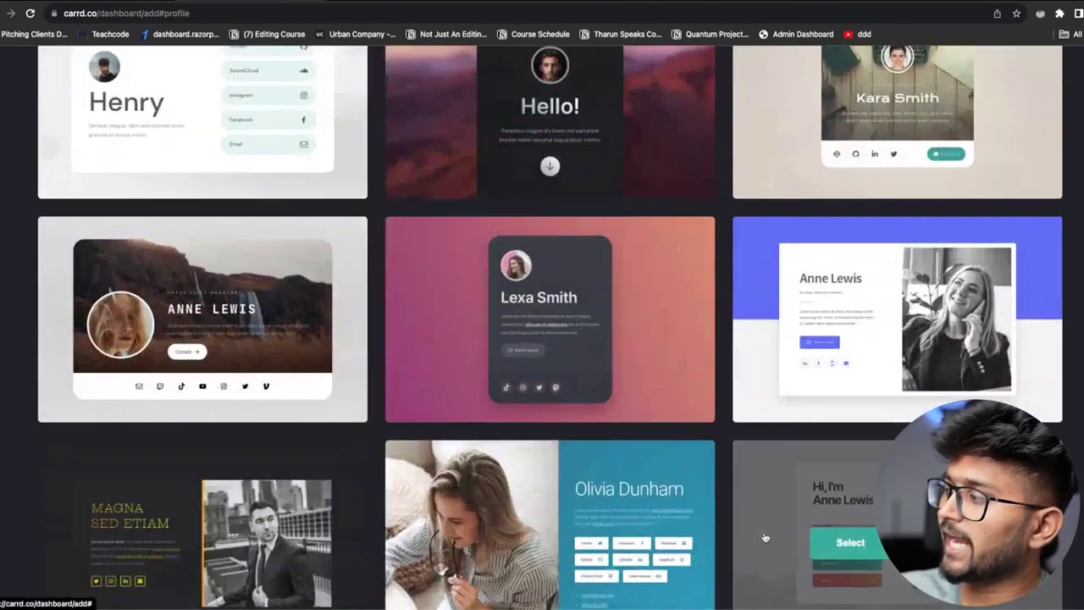
scroll(551, 339, up, 10)
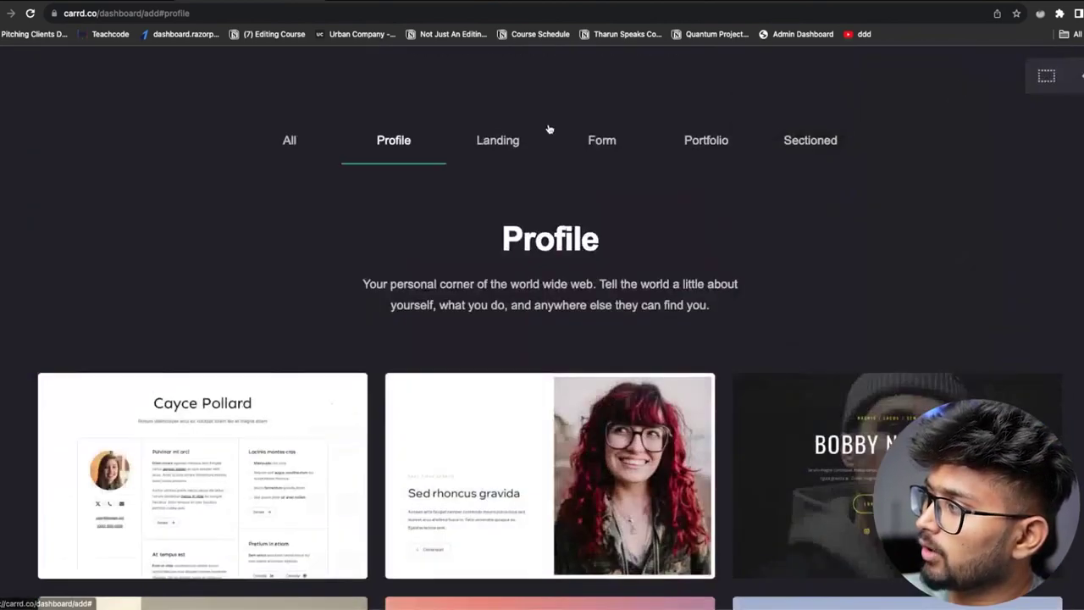
Browse the Landing templates
click(482, 141)
scroll(509, 339, down, 7)
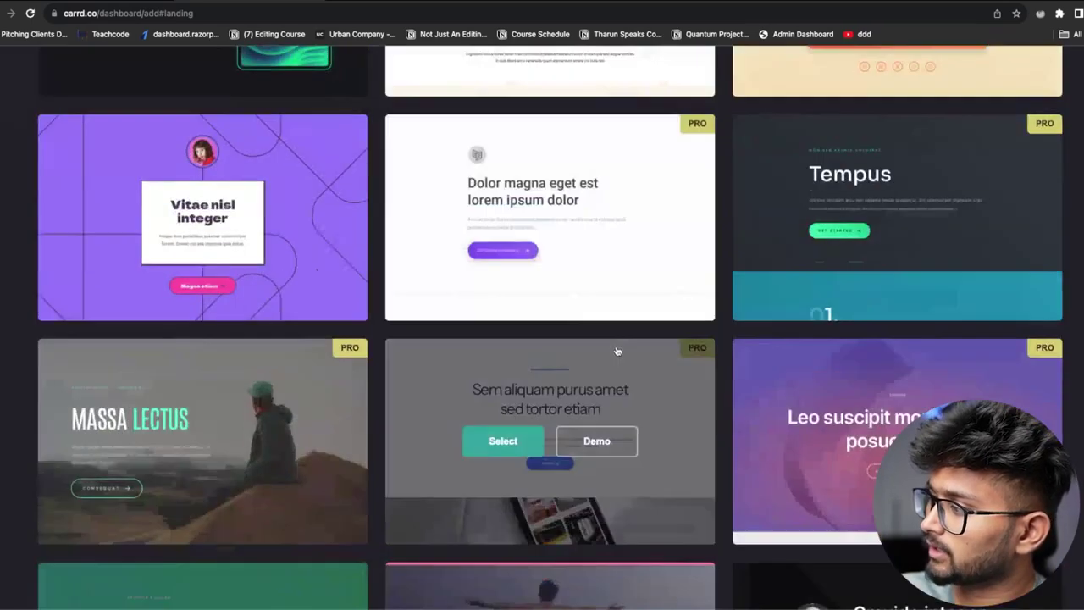
scroll(369, 434, down, 15)
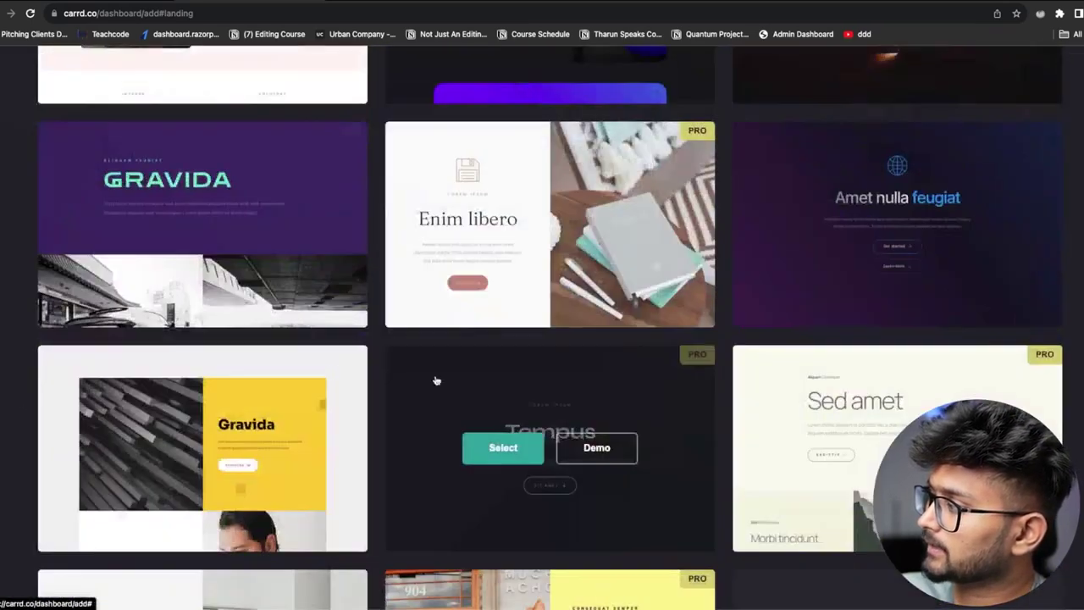
scroll(487, 391, down, 5)
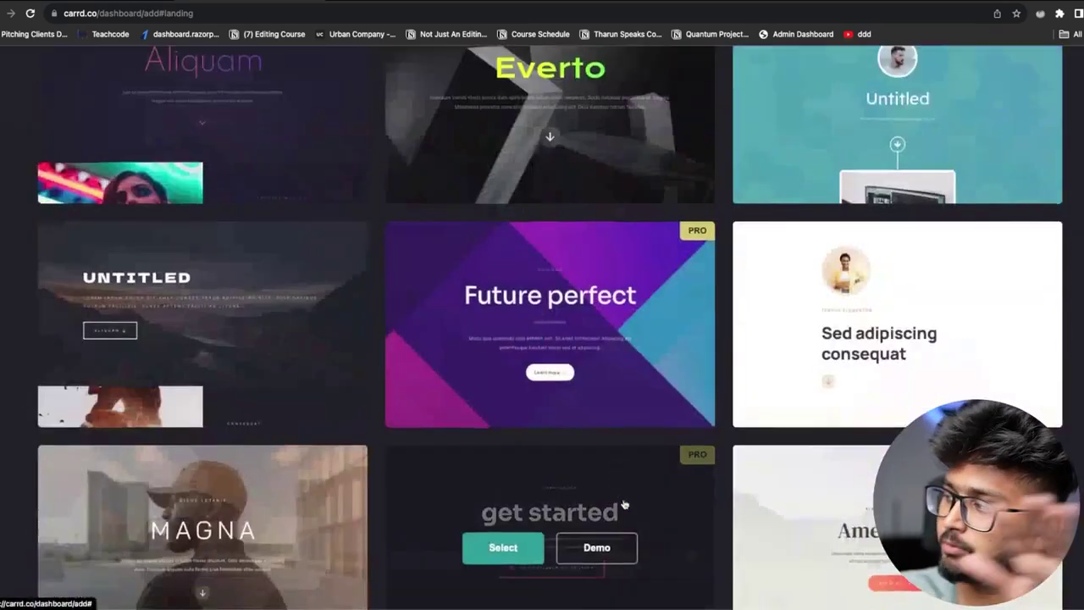
scroll(644, 505, down, 2)
scroll(656, 489, up, 20)
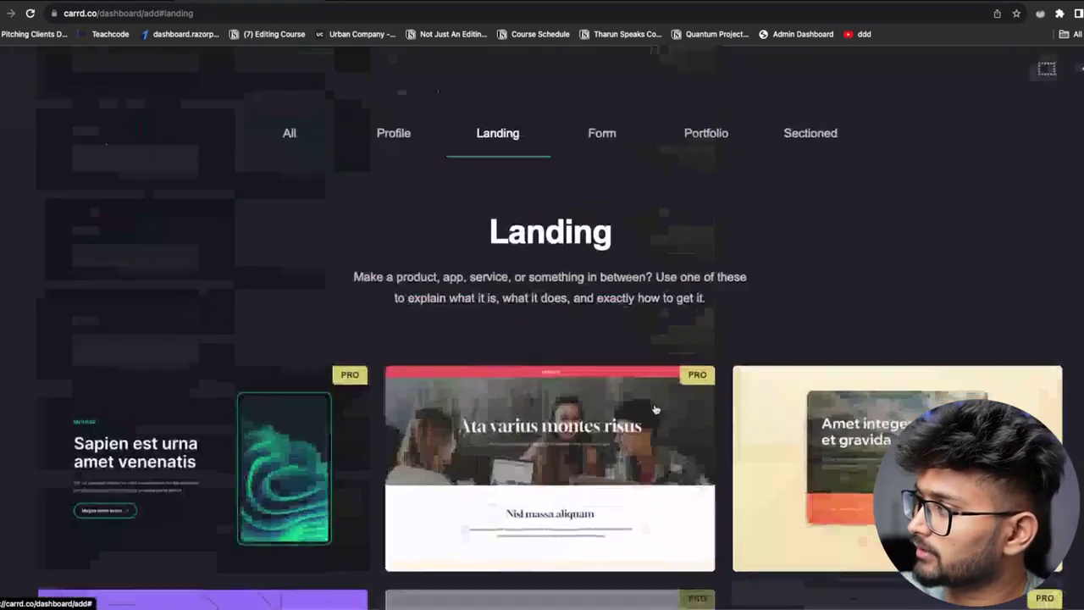
Filter to Portfolio templates and open the demo of the Untitled! template
click(603, 131)
click(727, 140)
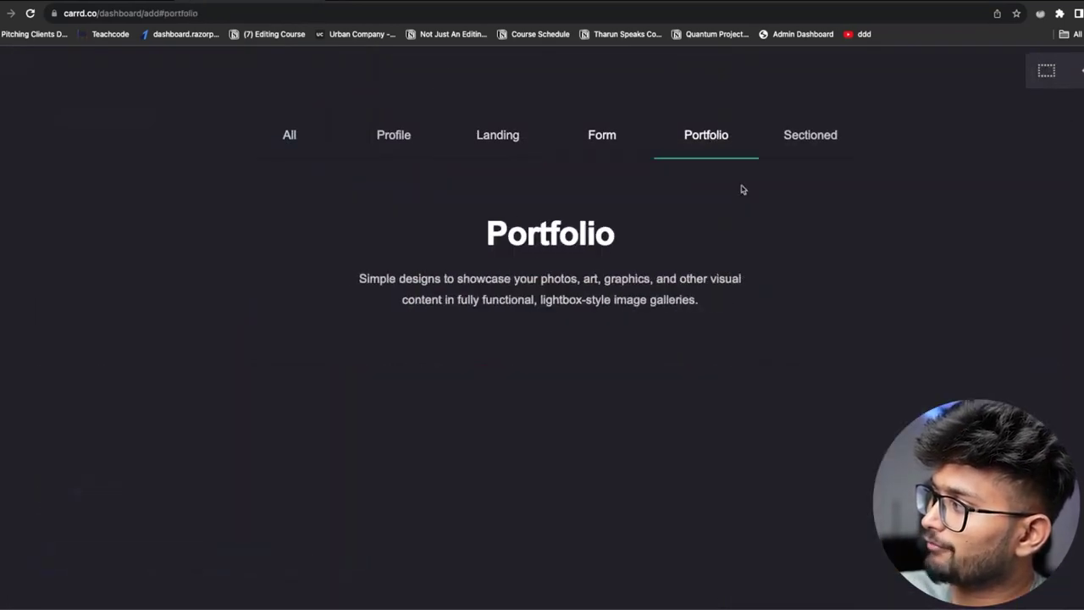
scroll(716, 349, down, 5)
scroll(716, 363, down, 4)
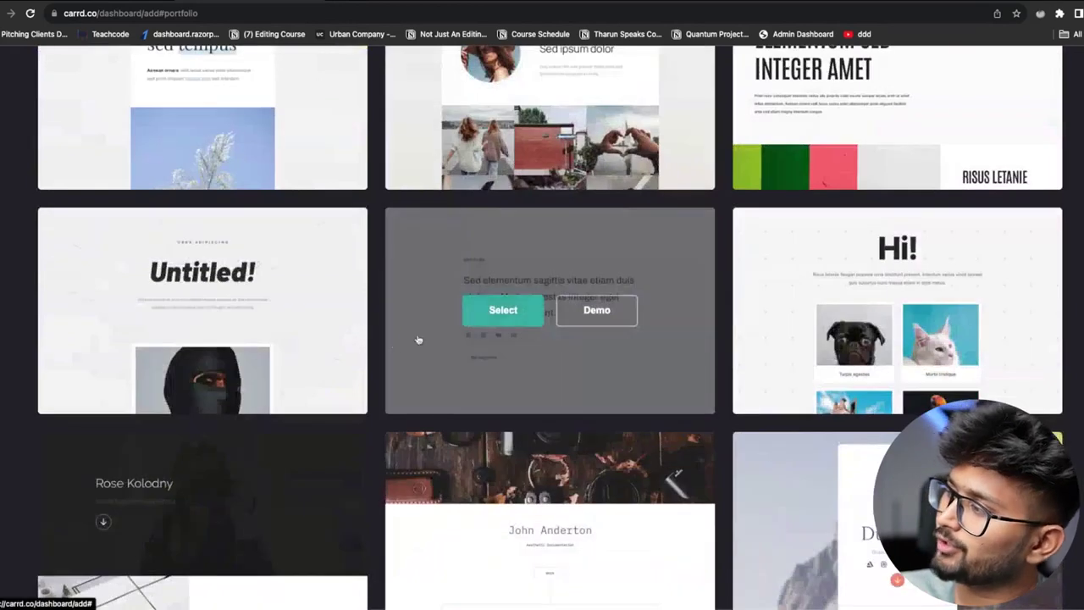
click(249, 310)
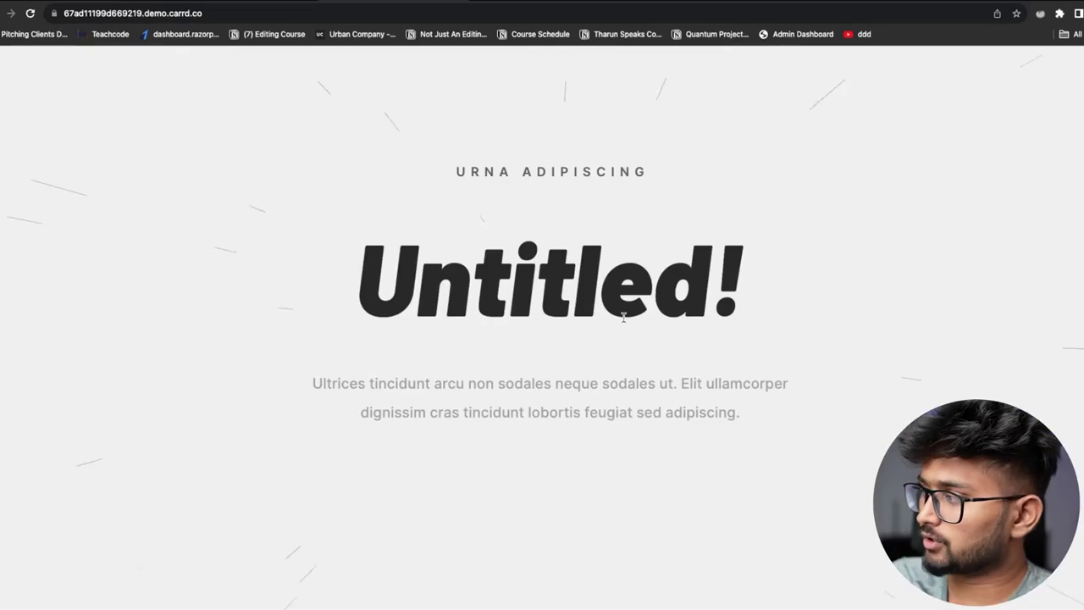
scroll(685, 254, down, 7)
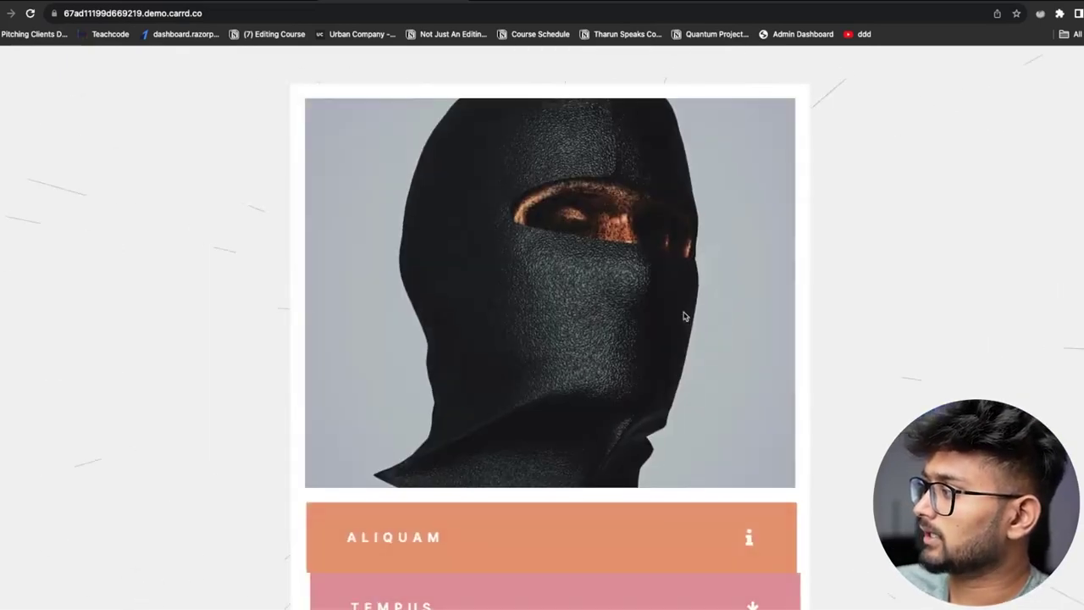
scroll(751, 359, down, 4)
scroll(438, 155, up, 1)
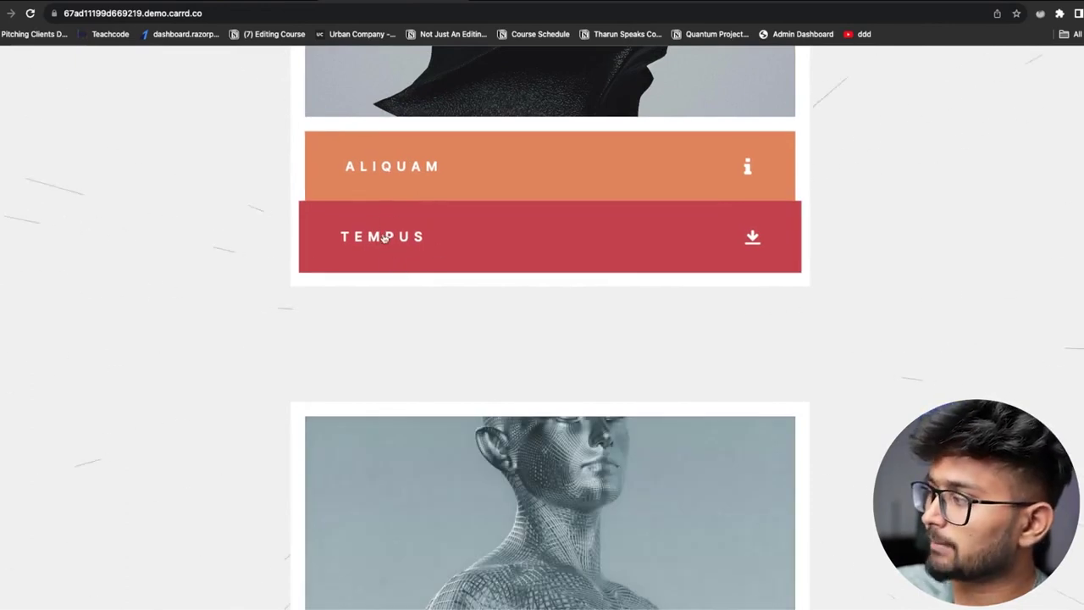
scroll(383, 238, down, 5)
scroll(426, 402, down, 2)
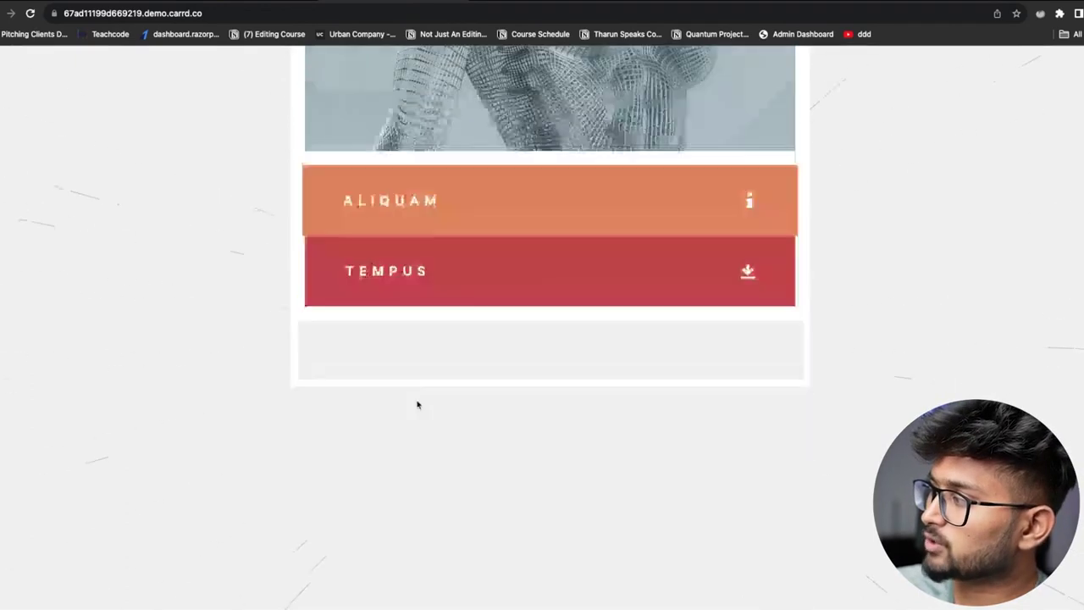
scroll(503, 310, up, 4)
scroll(423, 416, down, 5)
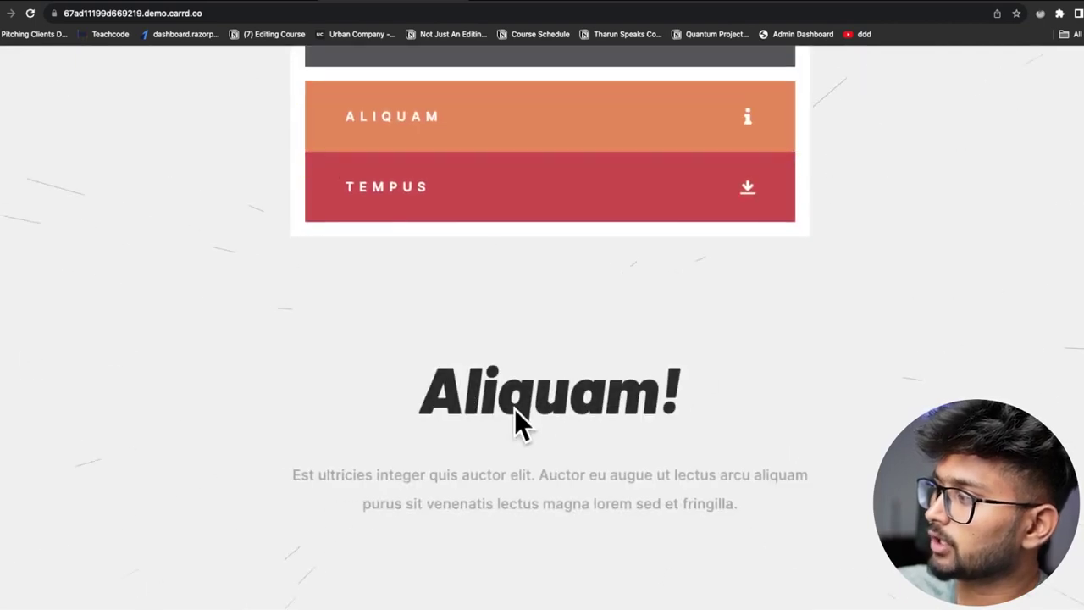
scroll(521, 428, down, 2)
scroll(834, 366, up, 2)
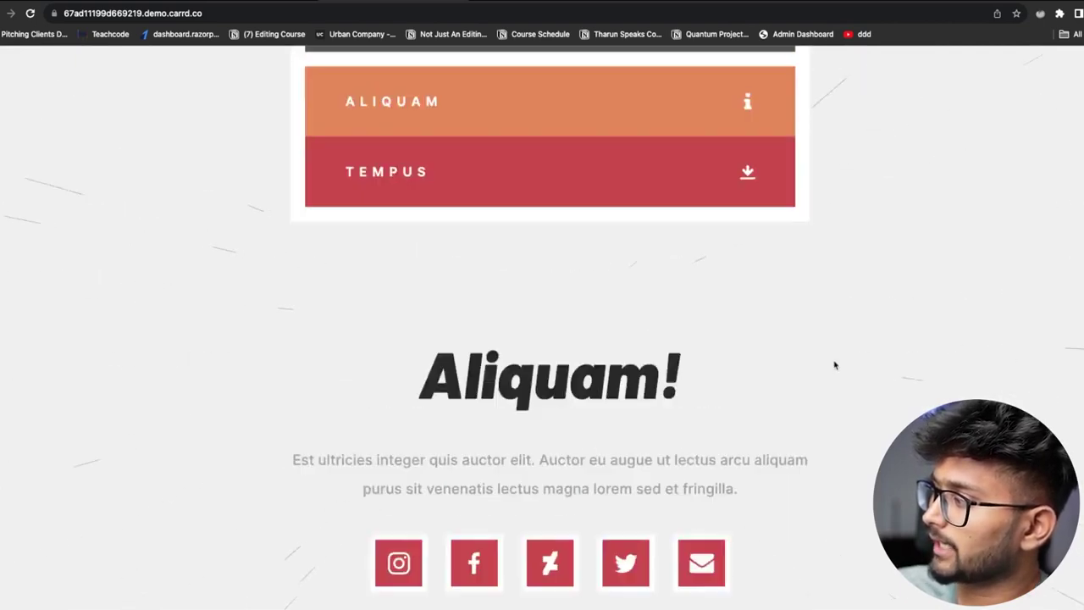
scroll(834, 365, up, 8)
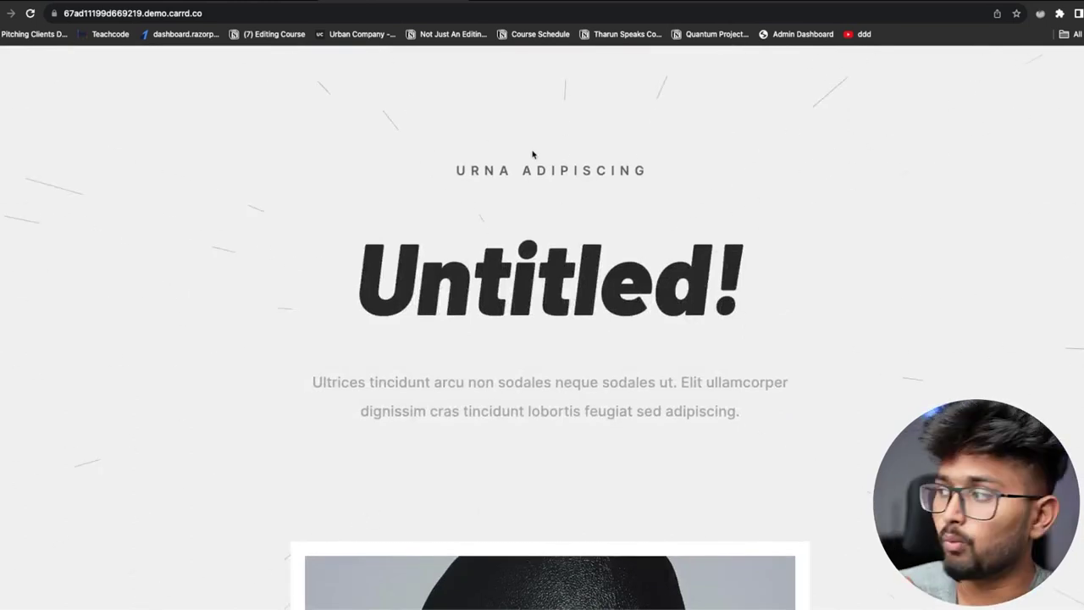
scroll(513, 265, down, 6)
scroll(513, 265, down, 4)
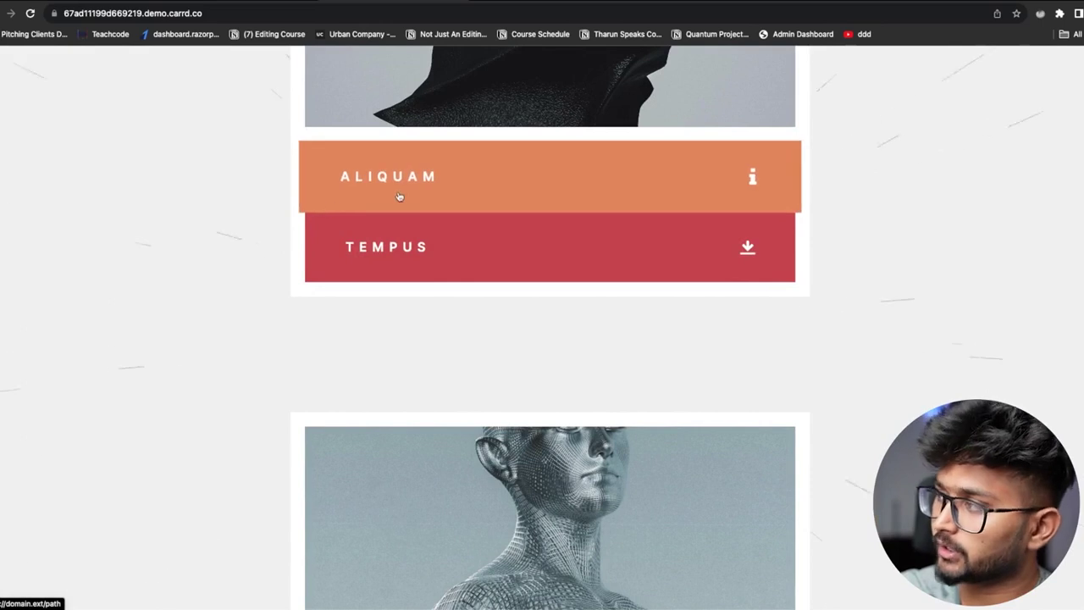
Try the Tempus link on the Untitled! demo page and scroll it
click(392, 264)
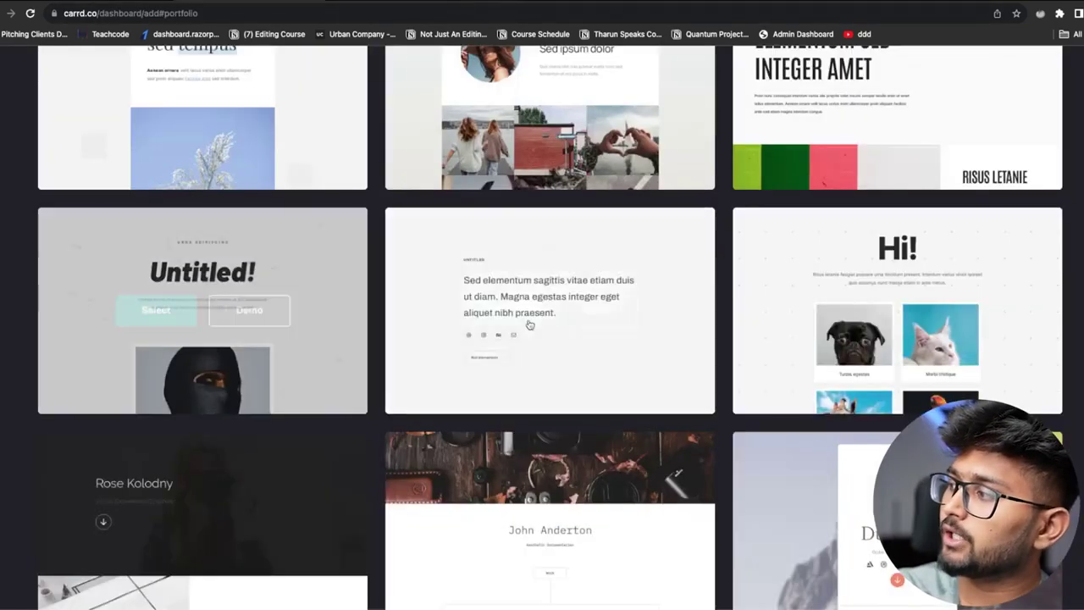
scroll(592, 368, down, 3)
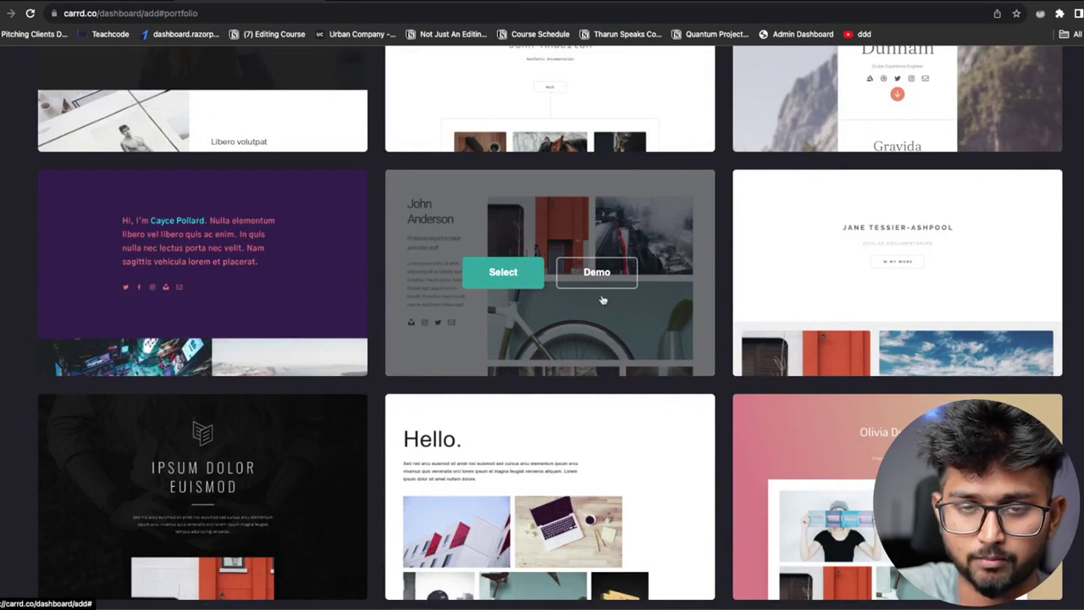
scroll(559, 373, up, 10)
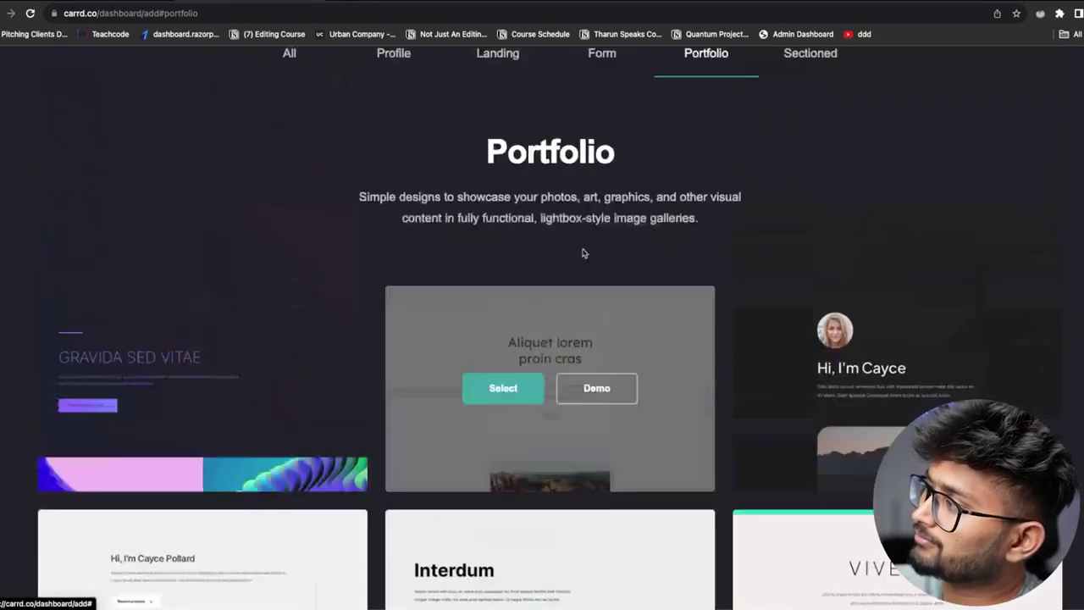
scroll(583, 252, up, 2)
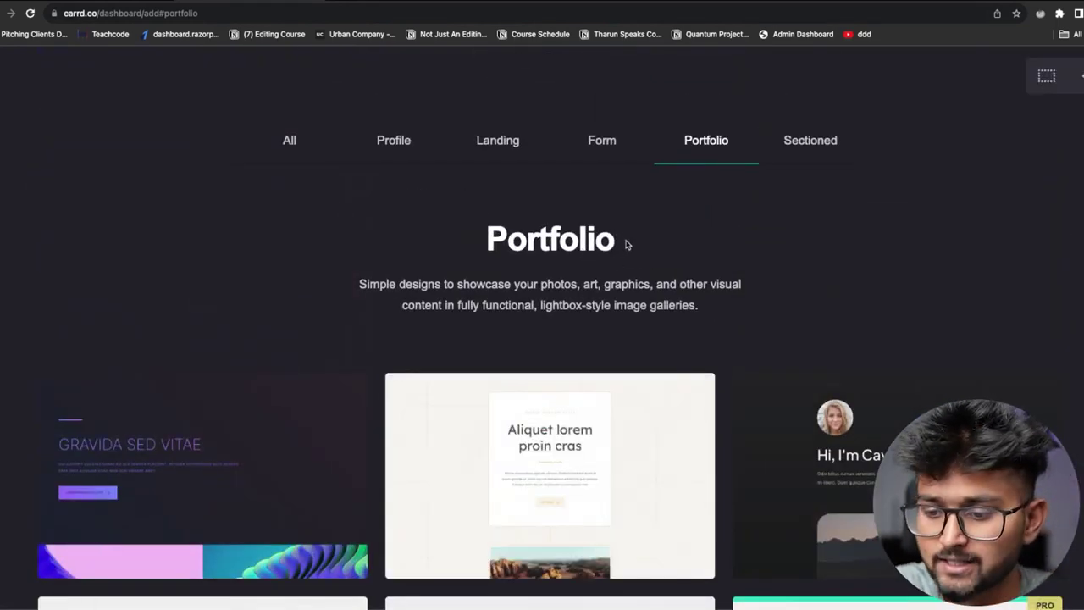
Compare the Landing and Profile templates, then select Lexa Smith as the new site
click(507, 141)
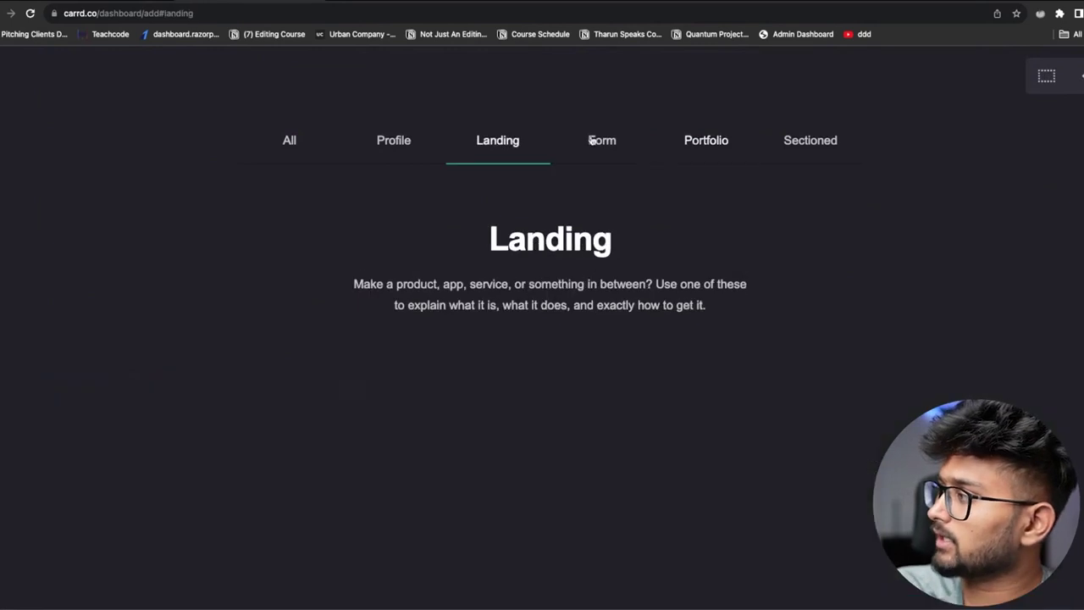
scroll(600, 384, down, 15)
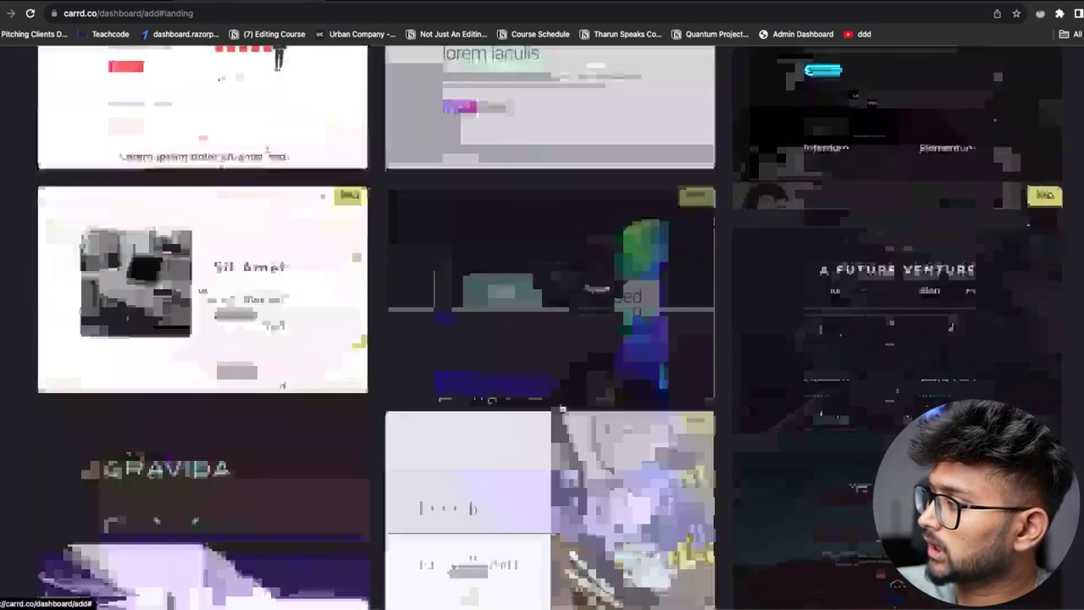
scroll(562, 410, up, 15)
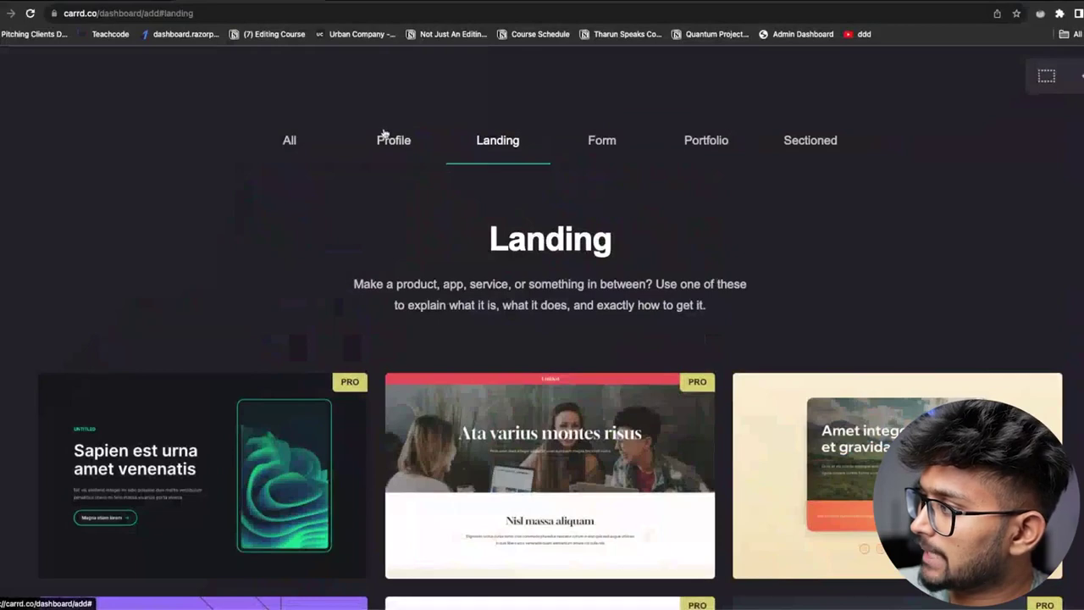
click(388, 144)
scroll(602, 339, down, 10)
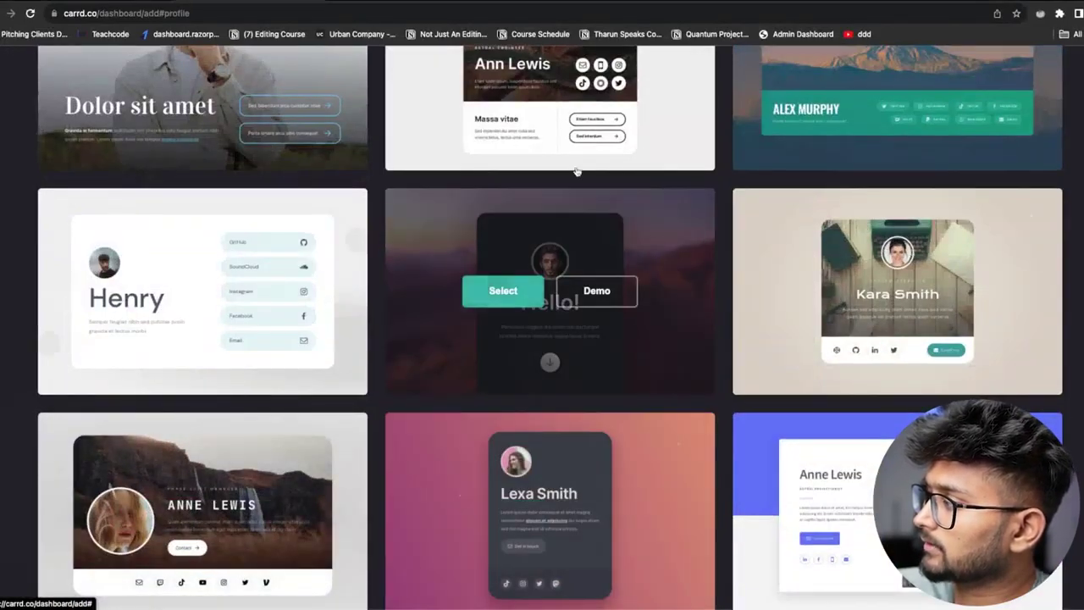
scroll(555, 364, down, 2)
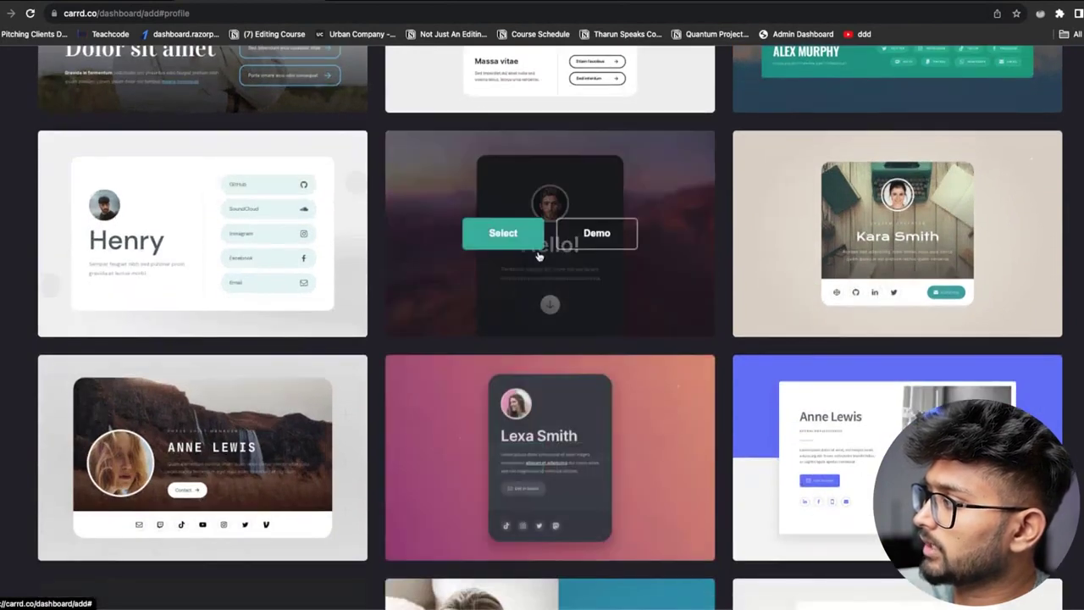
click(504, 458)
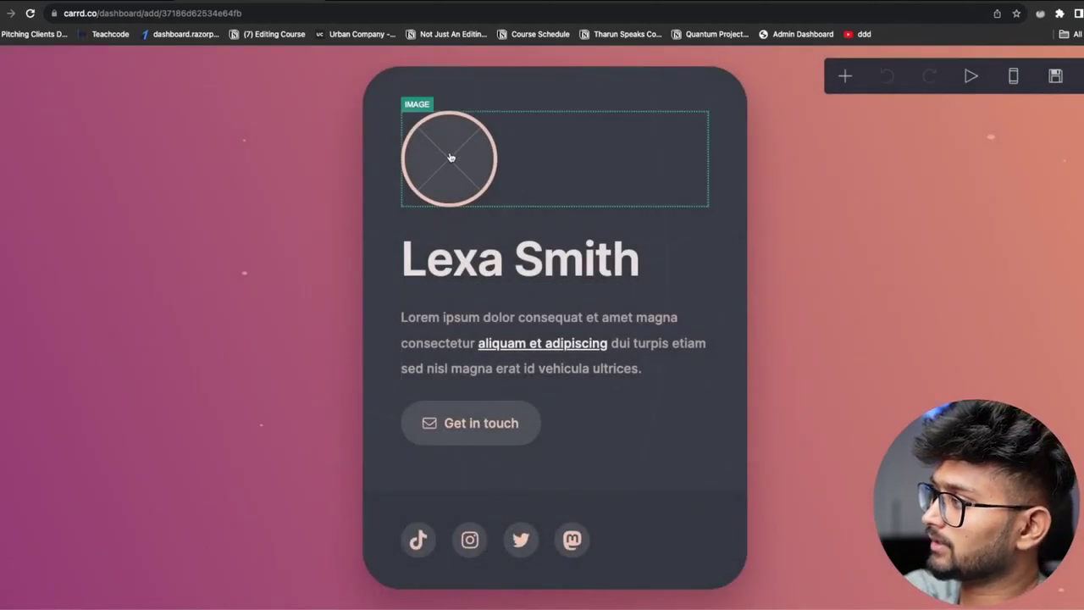
click(451, 158)
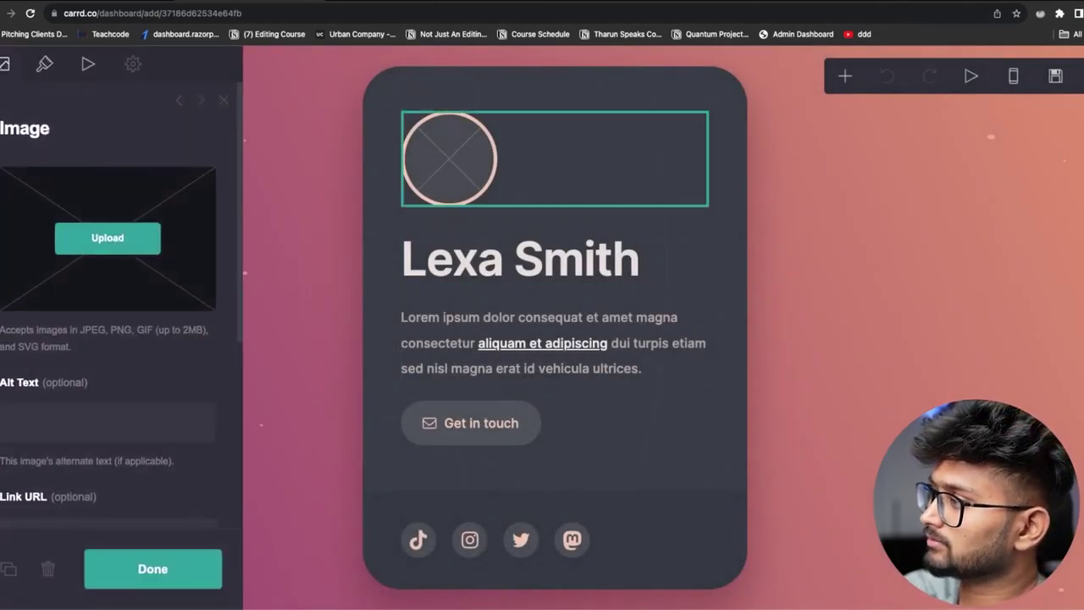
click(529, 264)
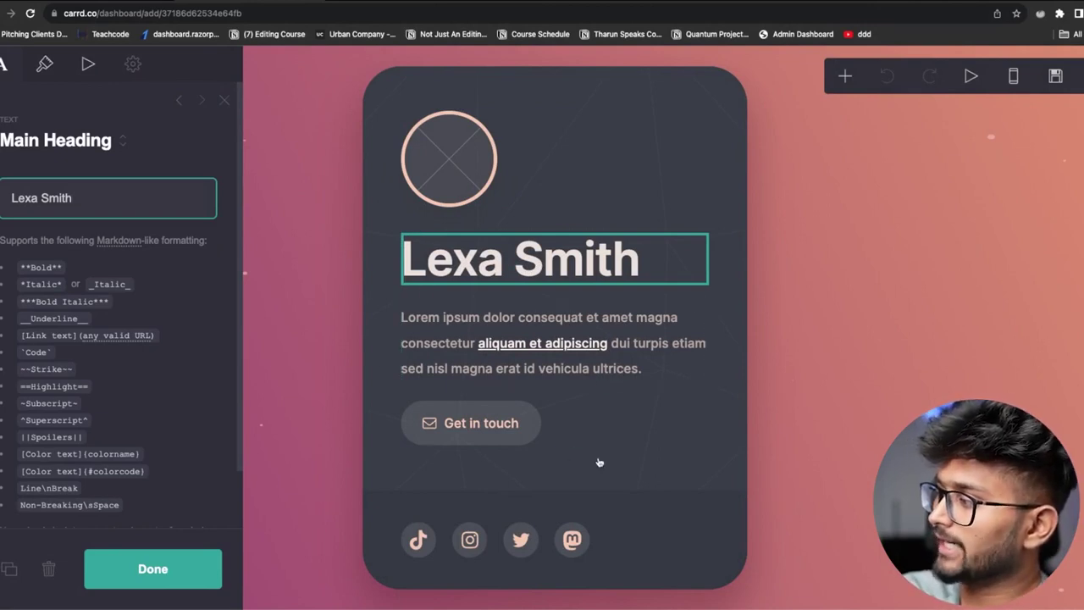
click(715, 478)
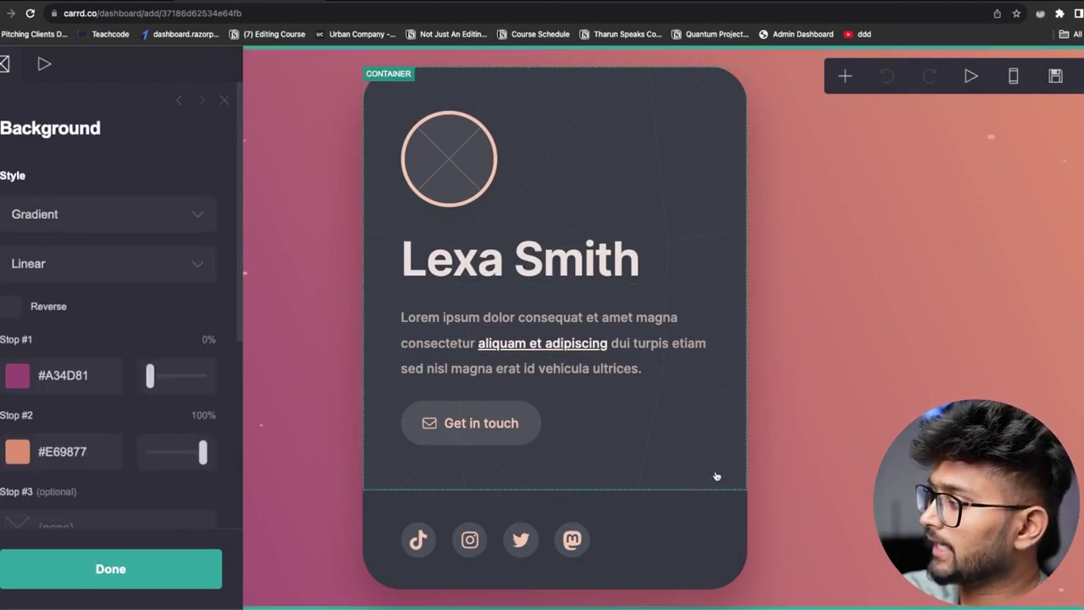
click(697, 513)
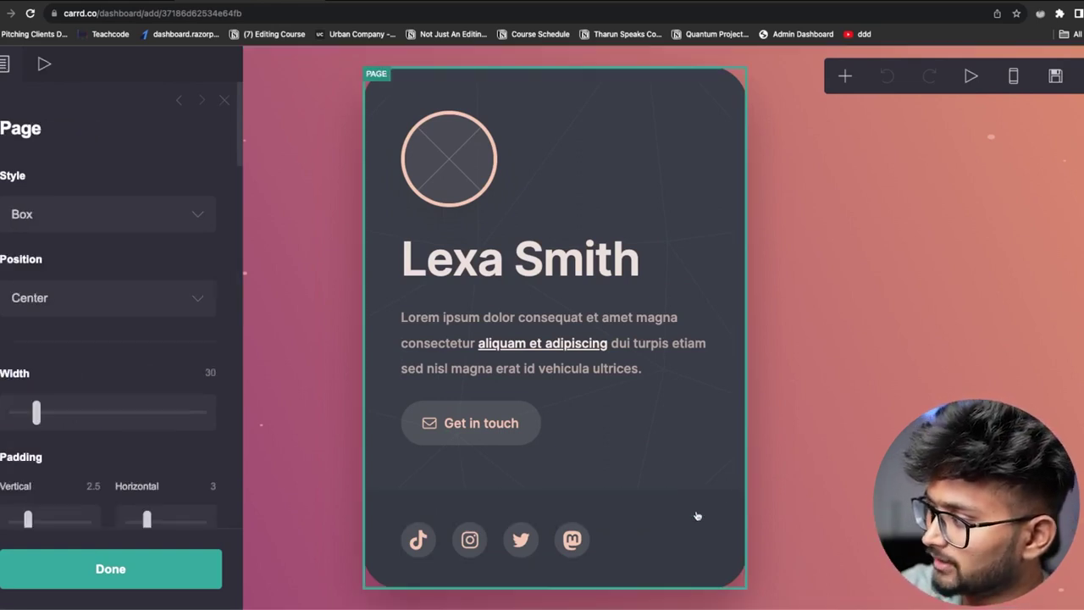
click(844, 76)
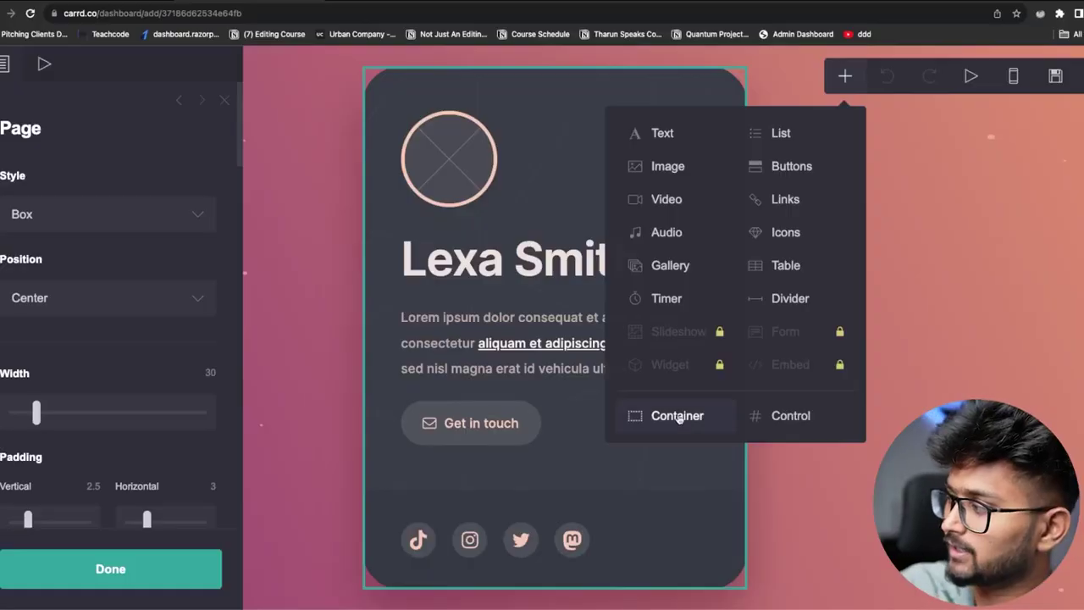
Add an empty Container to the card with a Text element inside it
click(683, 416)
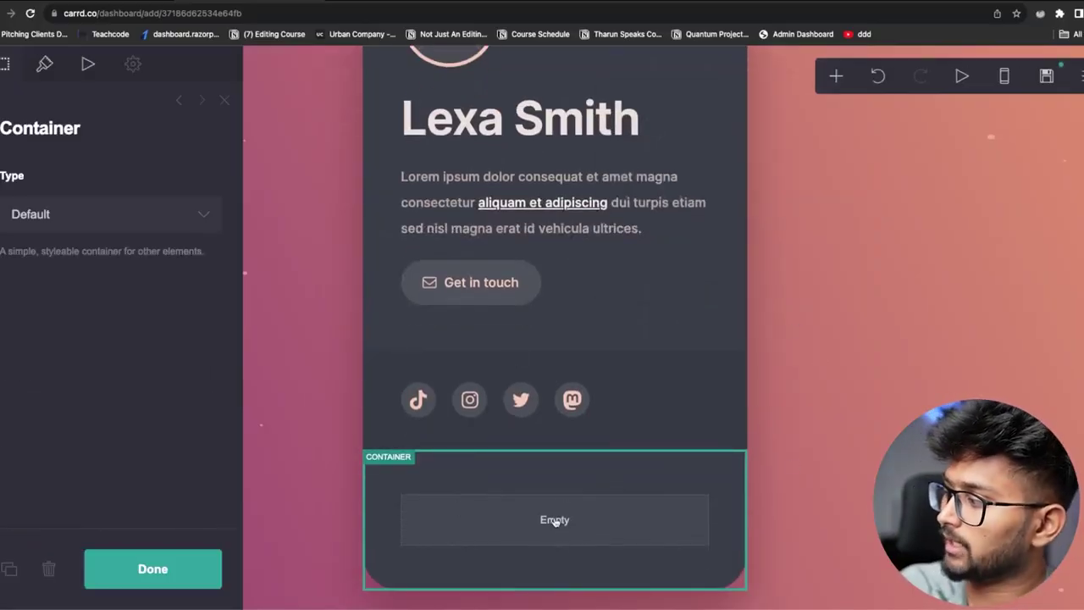
click(554, 520)
click(552, 520)
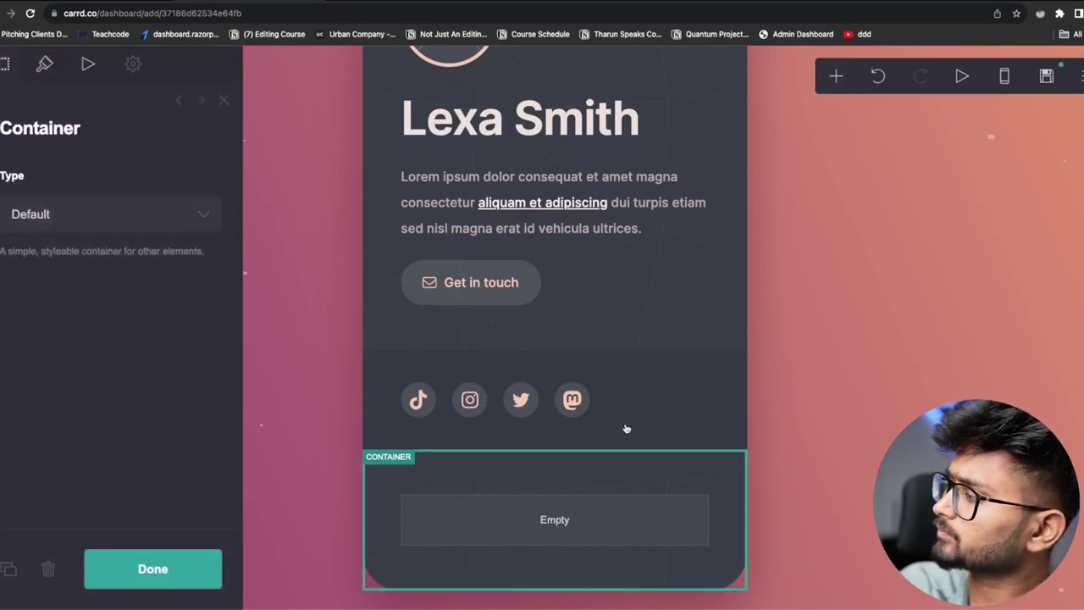
click(836, 73)
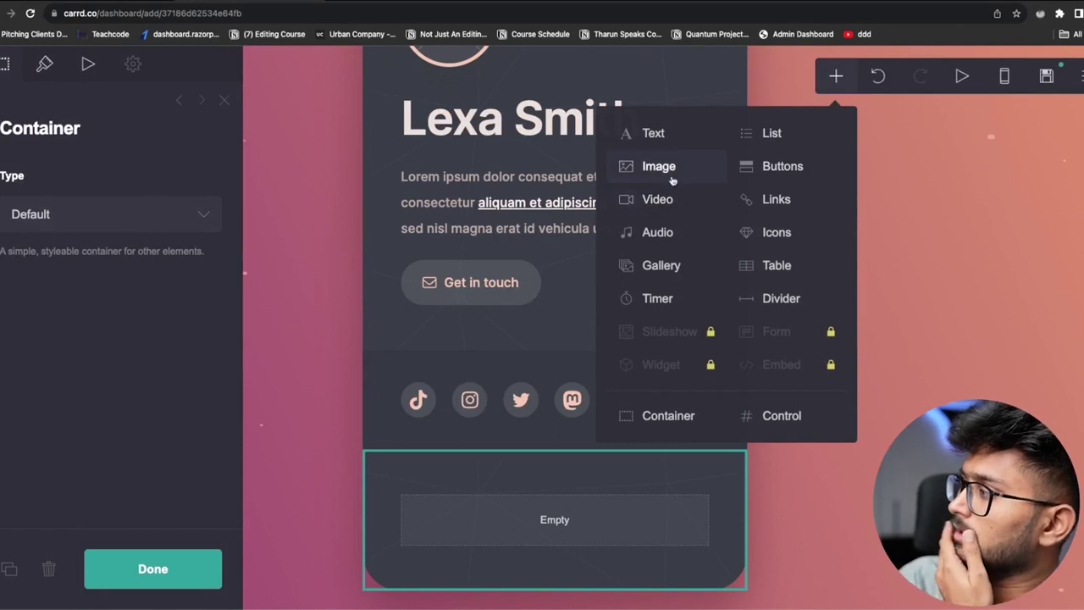
click(666, 140)
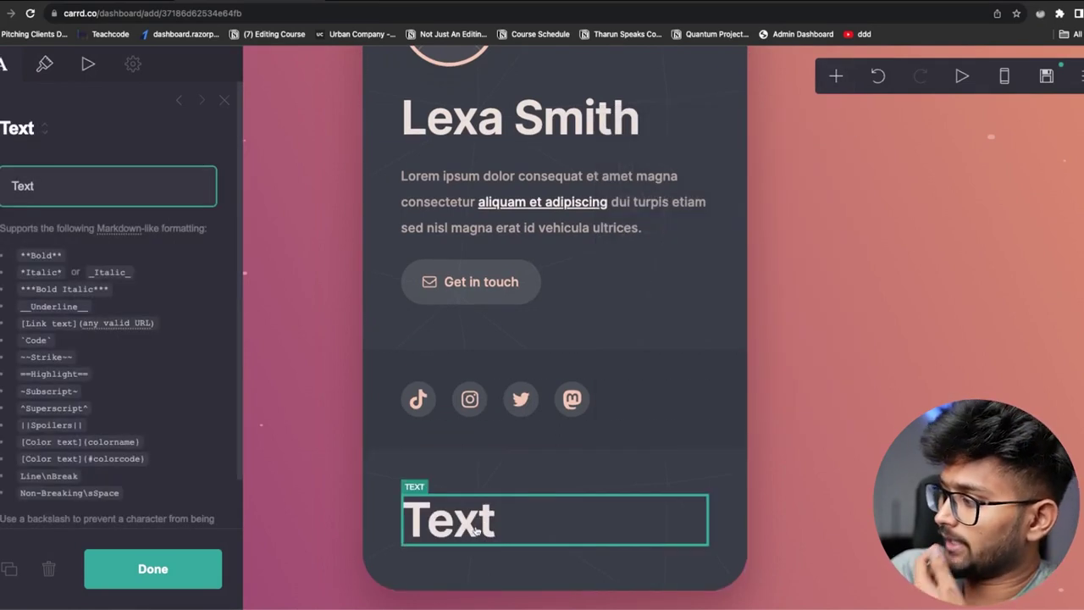
key(Escape)
Change the text to 'my best videos' and shrink its size to 3
click(508, 523)
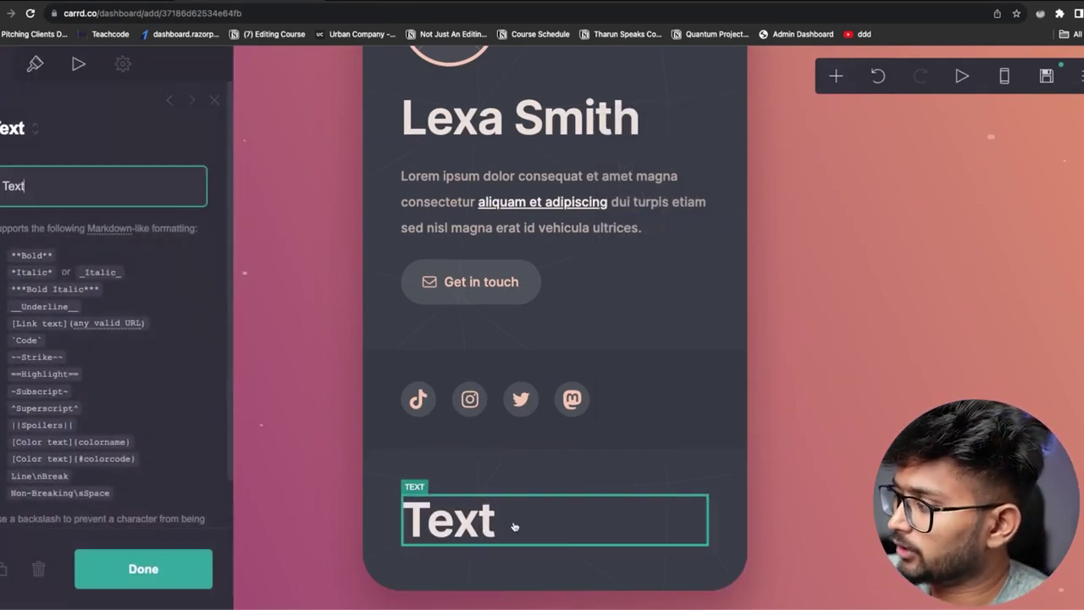
double_click(15, 186)
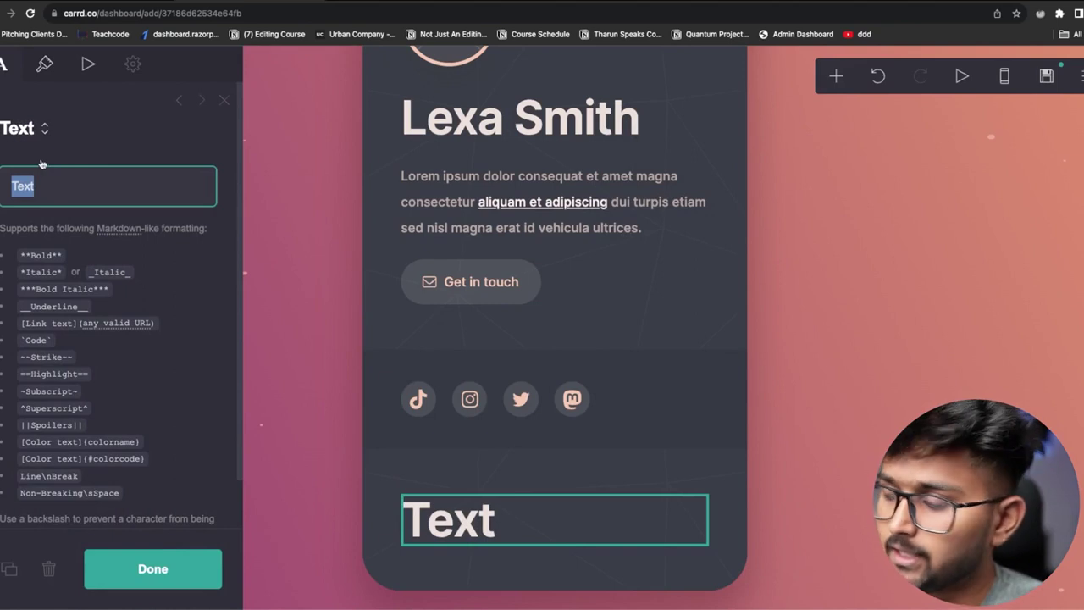
text(videos)
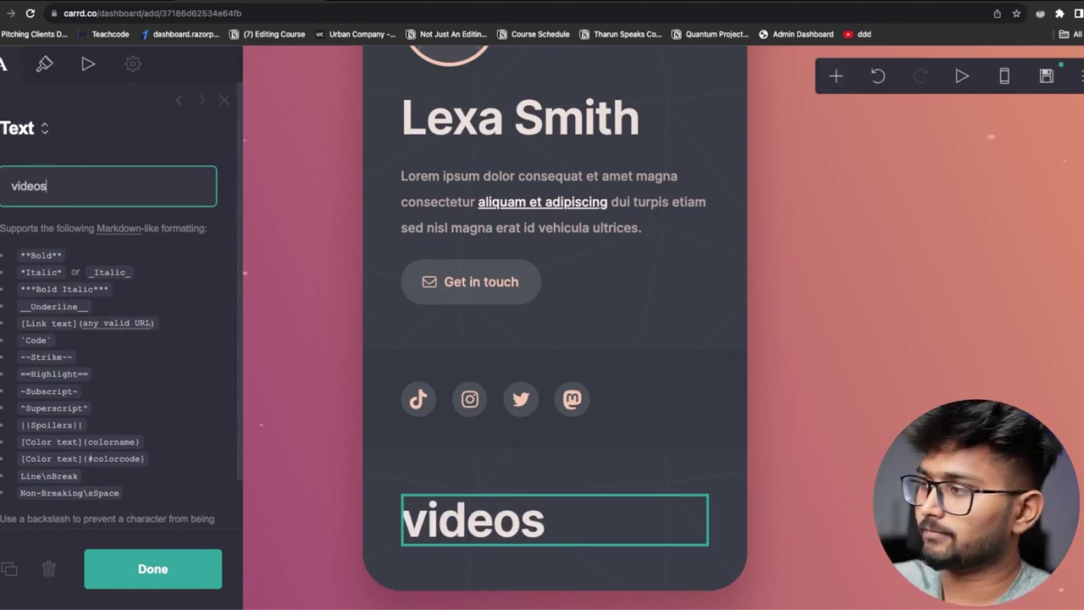
key(BackSpace)
key(BackSpace)
key(BackSpace)
key(BackSpace)
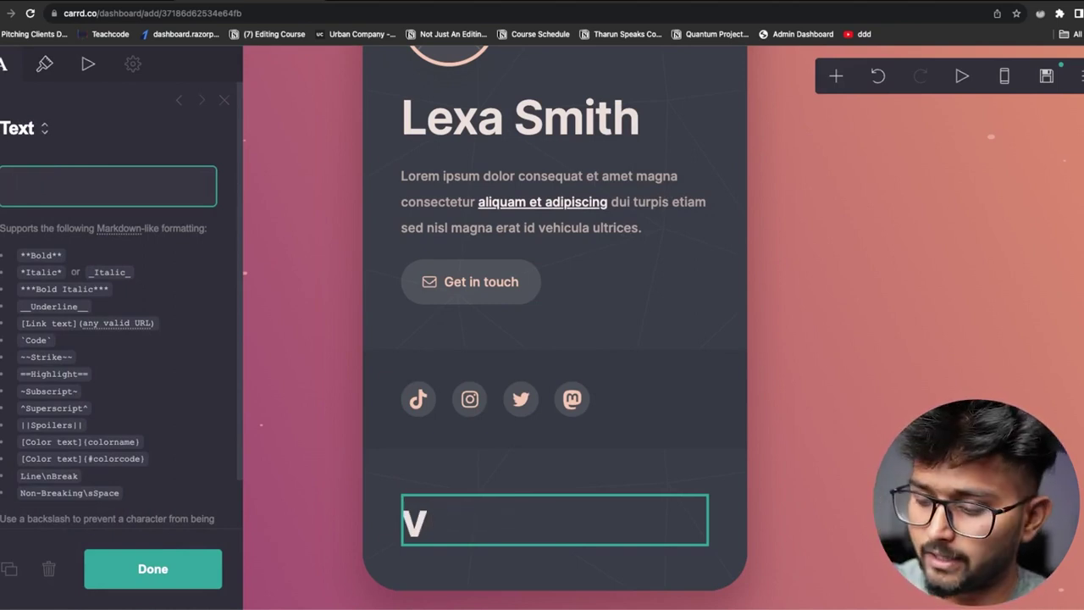
text(my best vid)
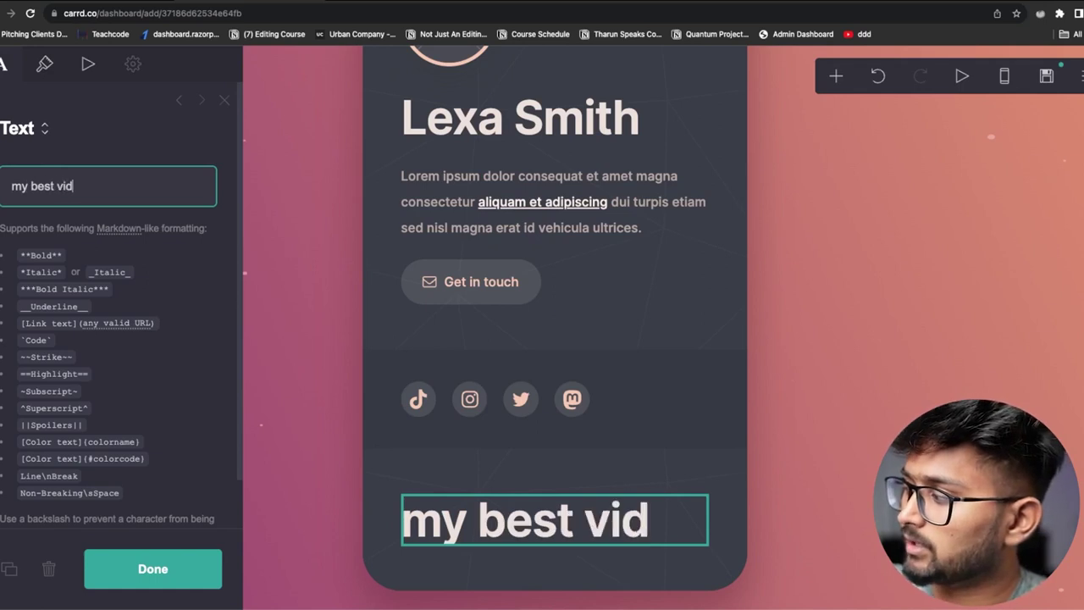
text(eos)
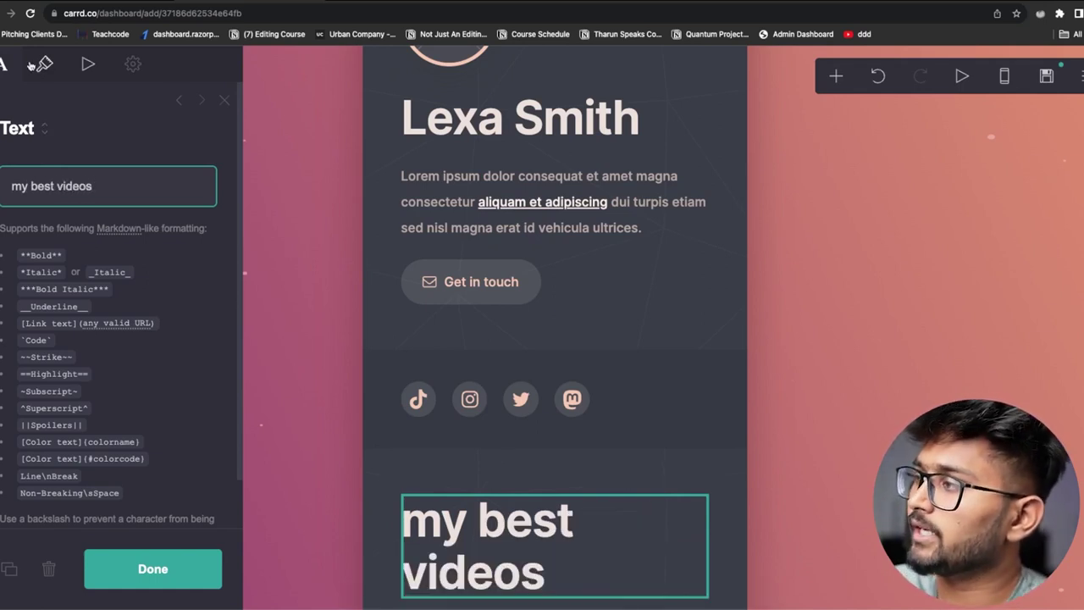
click(44, 66)
drag(104, 407, 85, 410)
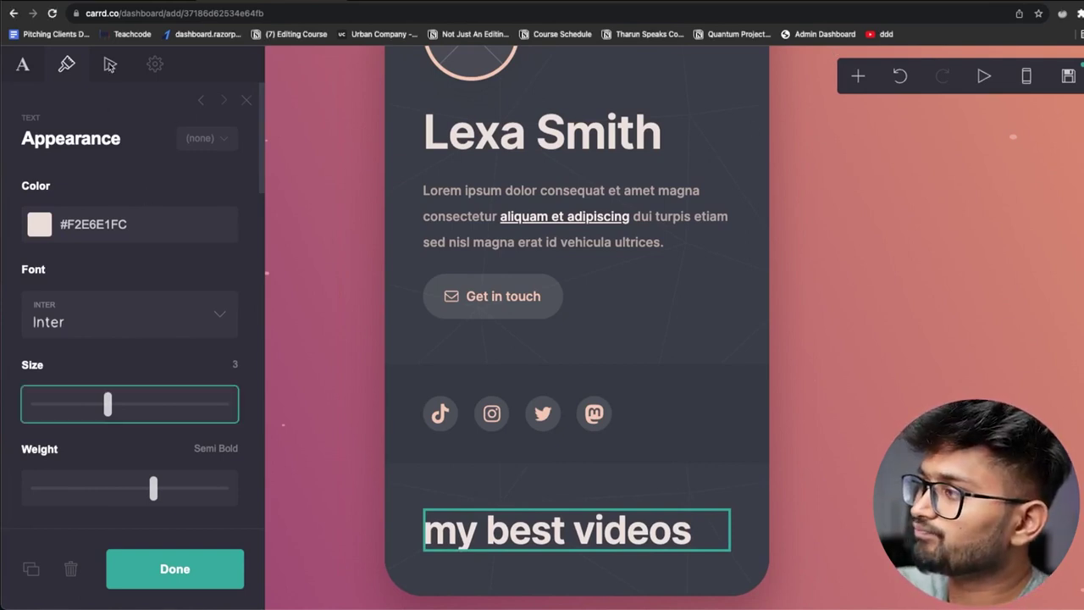
Review the heading's Animation, Text, Appearance and Settings tabs, then deselect to the page background
click(110, 66)
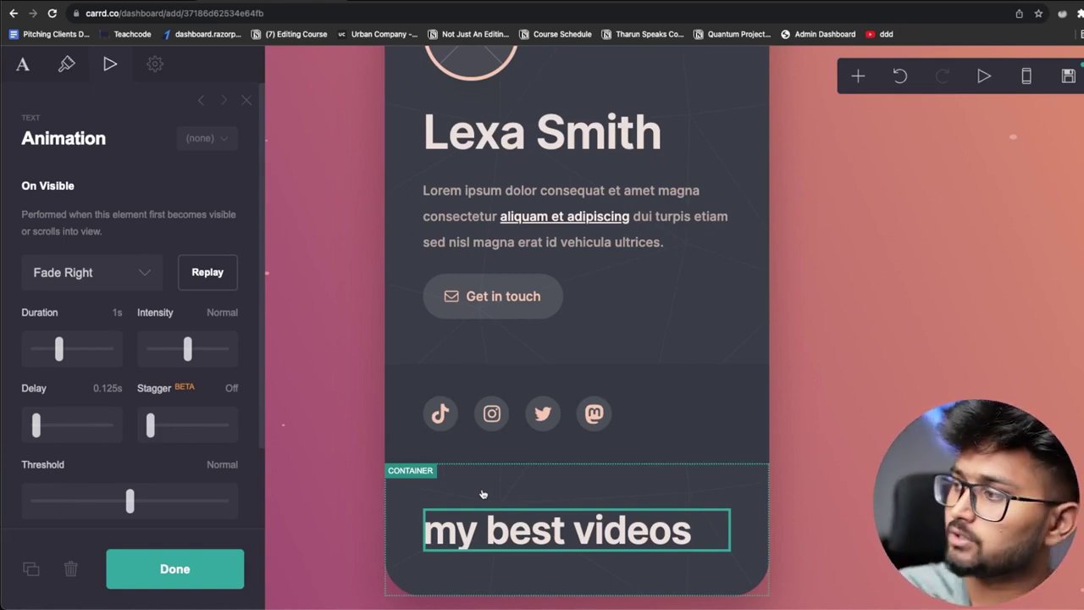
click(23, 65)
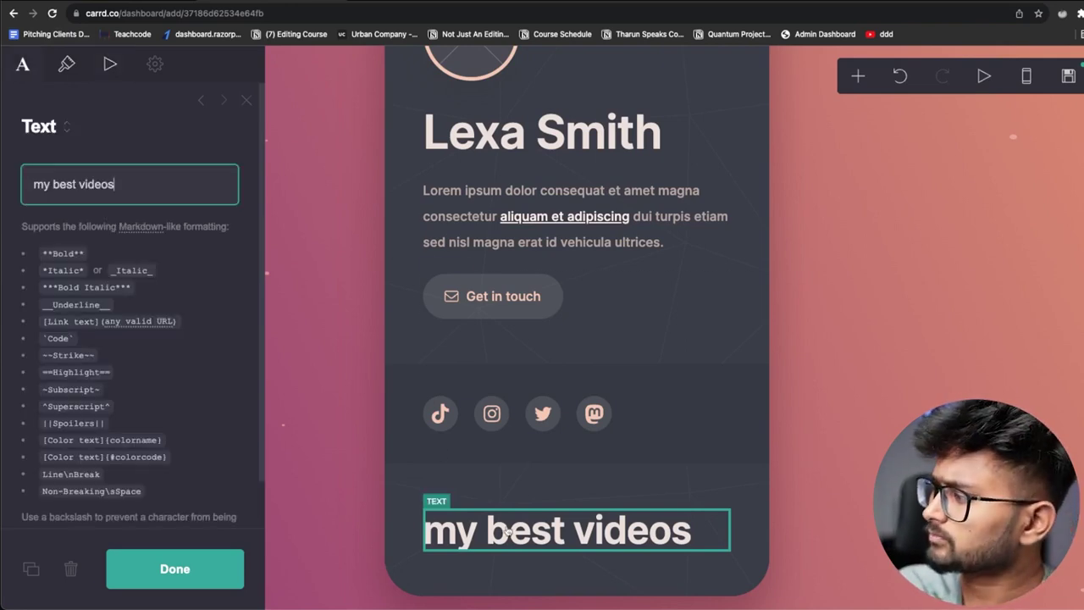
click(66, 63)
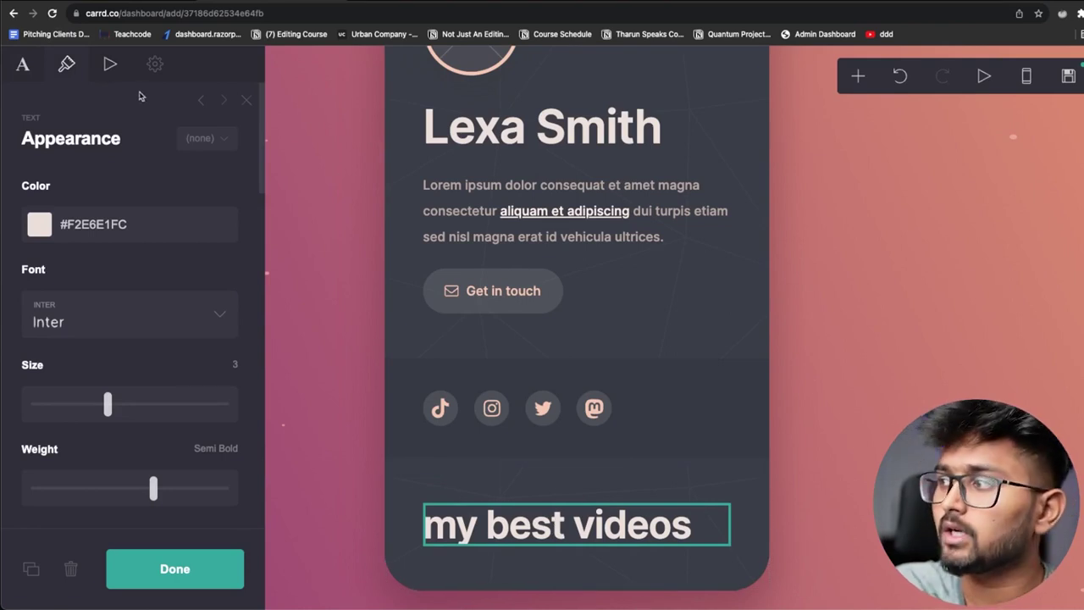
click(109, 66)
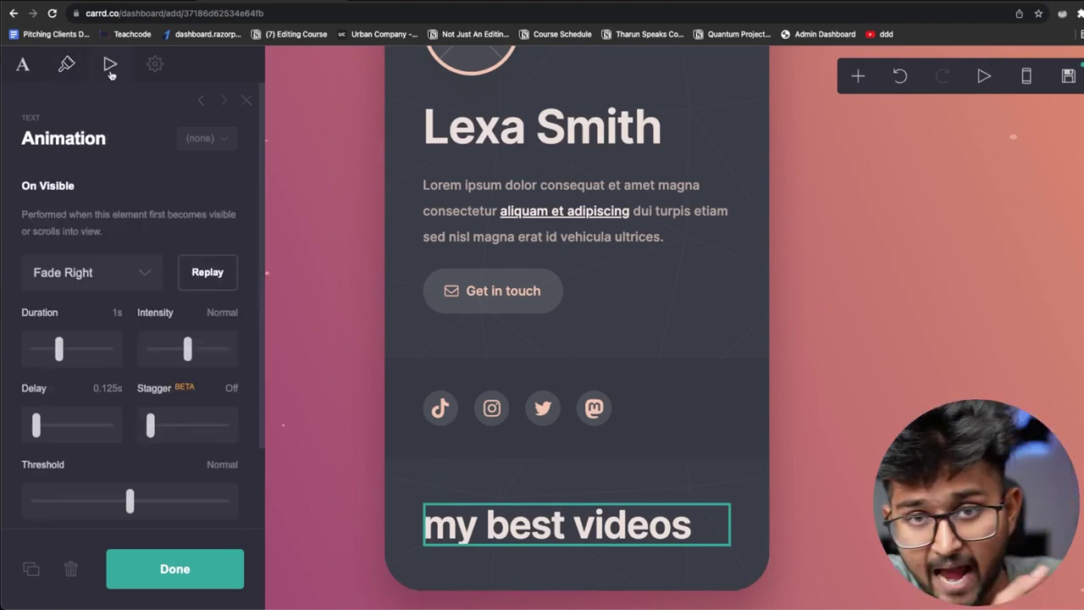
click(148, 64)
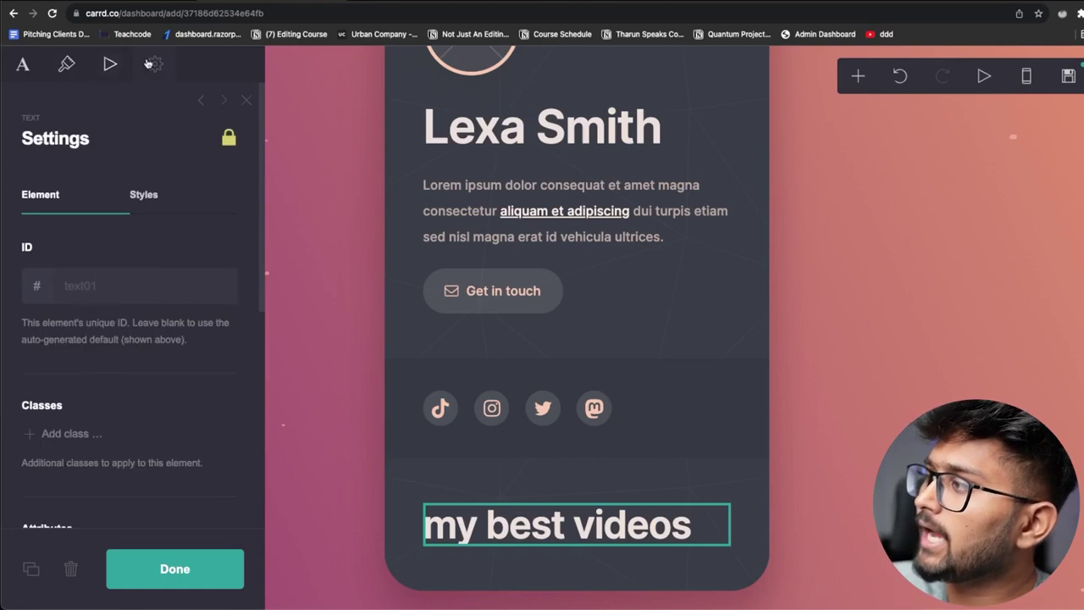
scroll(213, 284, down, 5)
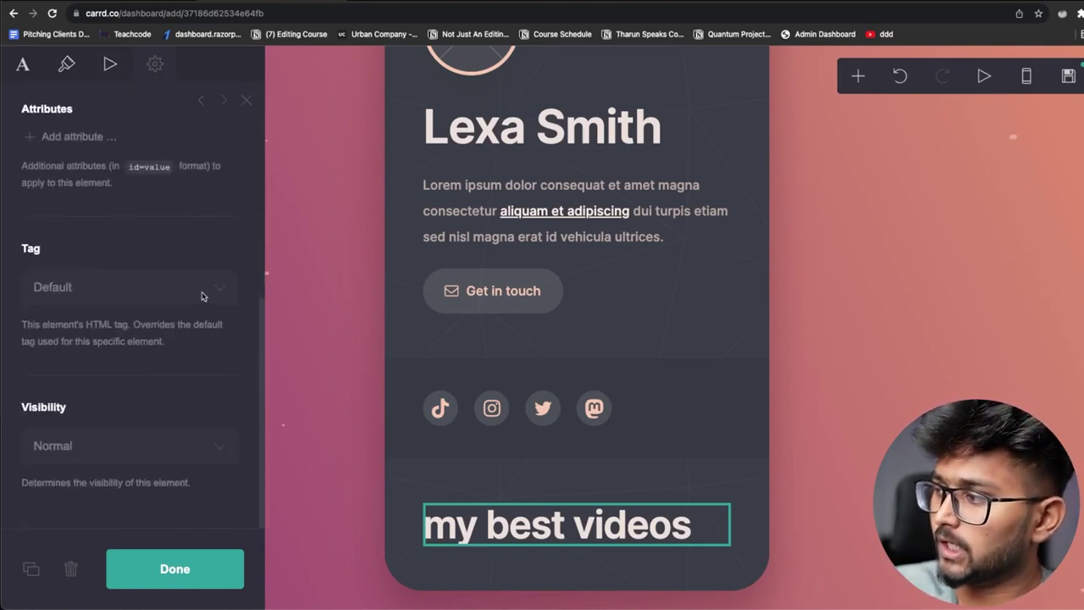
scroll(208, 339, up, 5)
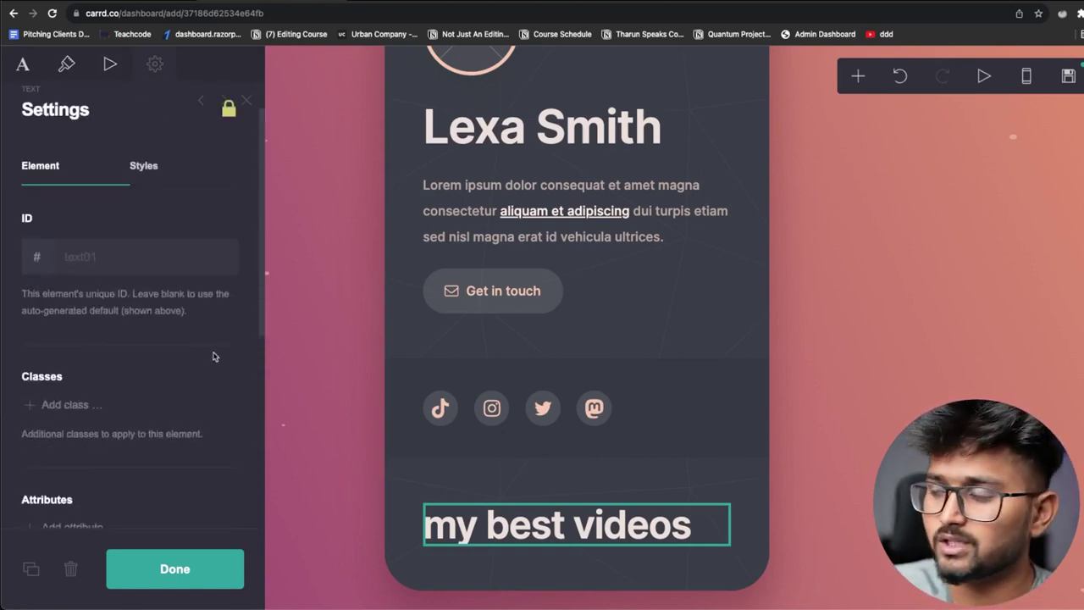
click(110, 64)
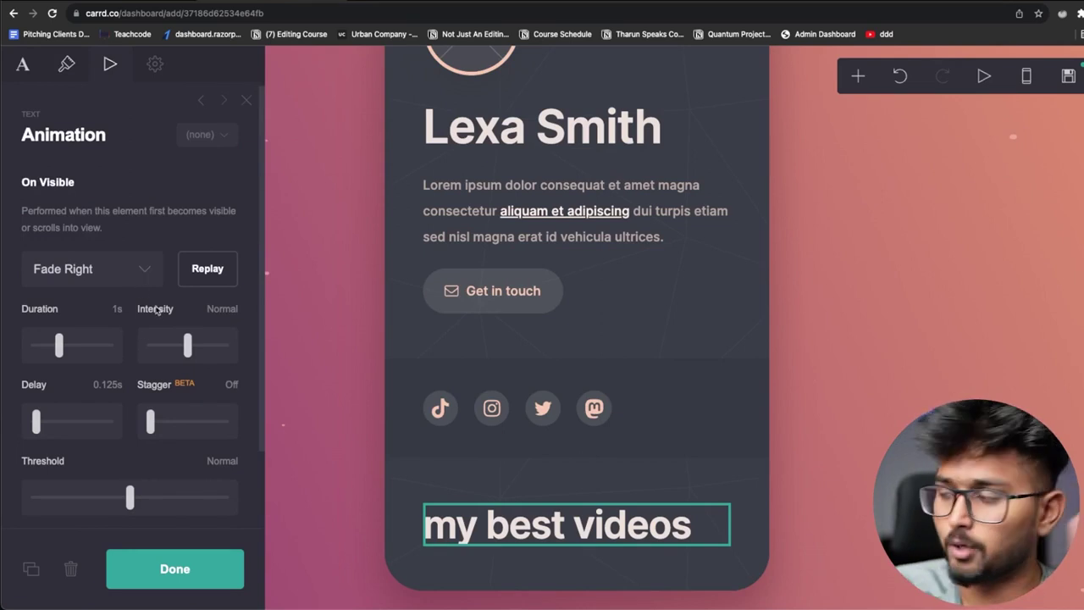
click(786, 503)
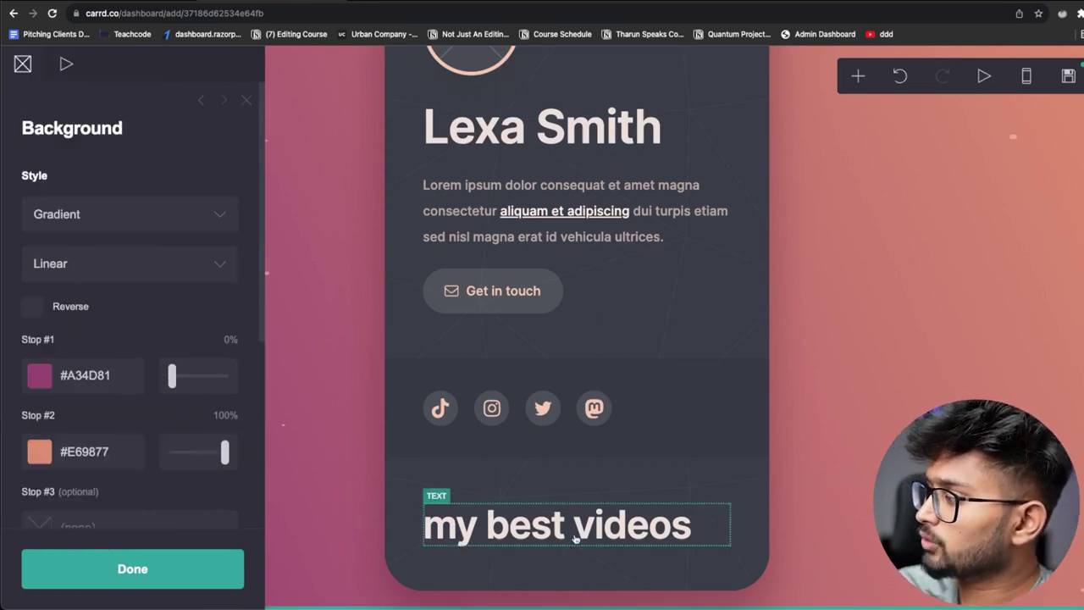
Add a video element under the heading with Embed as its type
click(736, 559)
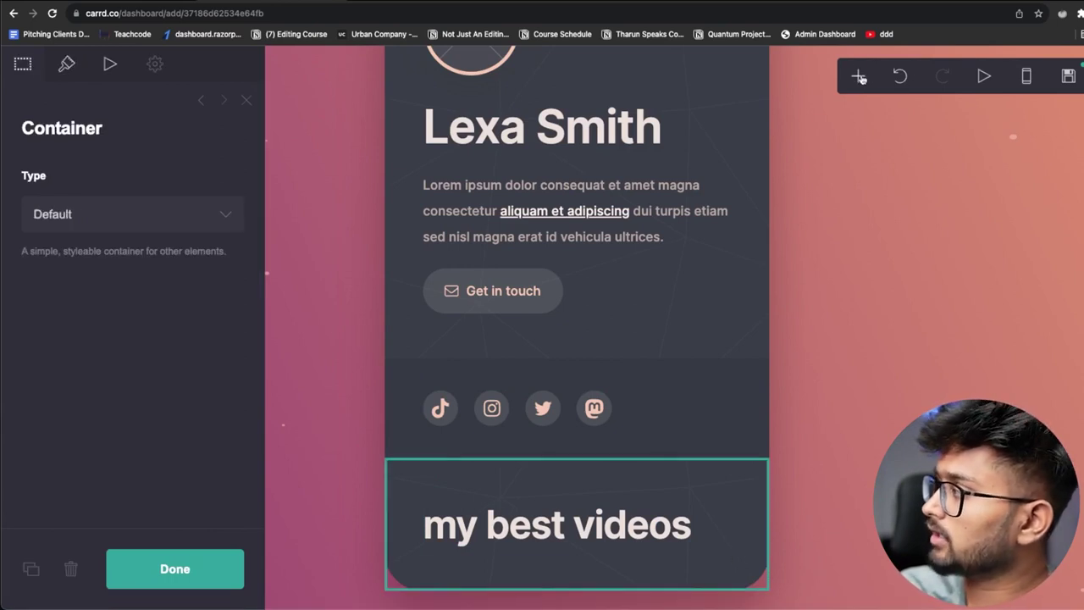
click(860, 77)
click(681, 199)
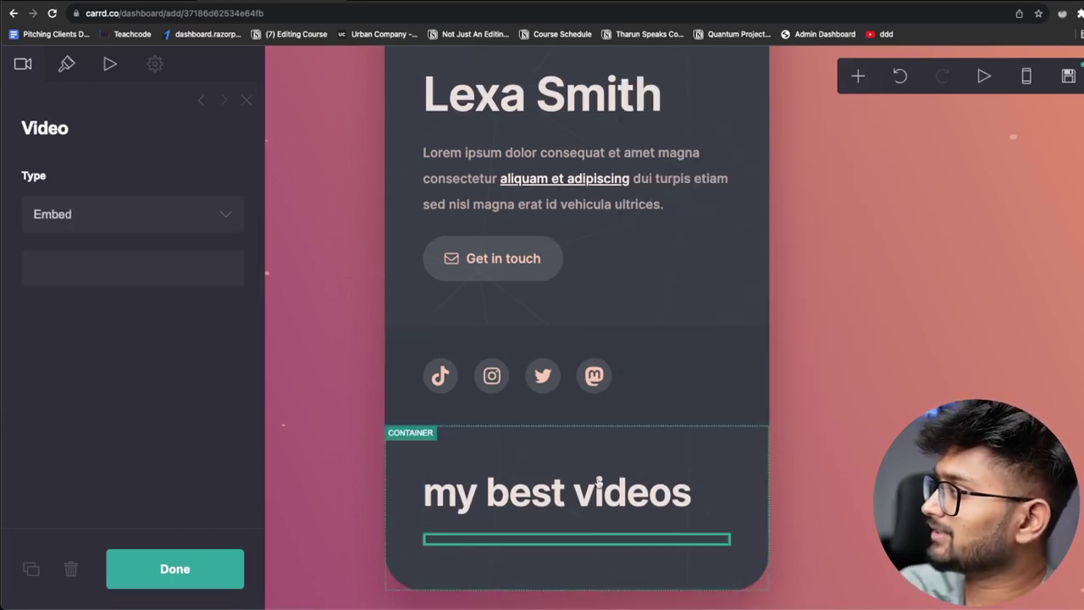
click(85, 216)
click(65, 283)
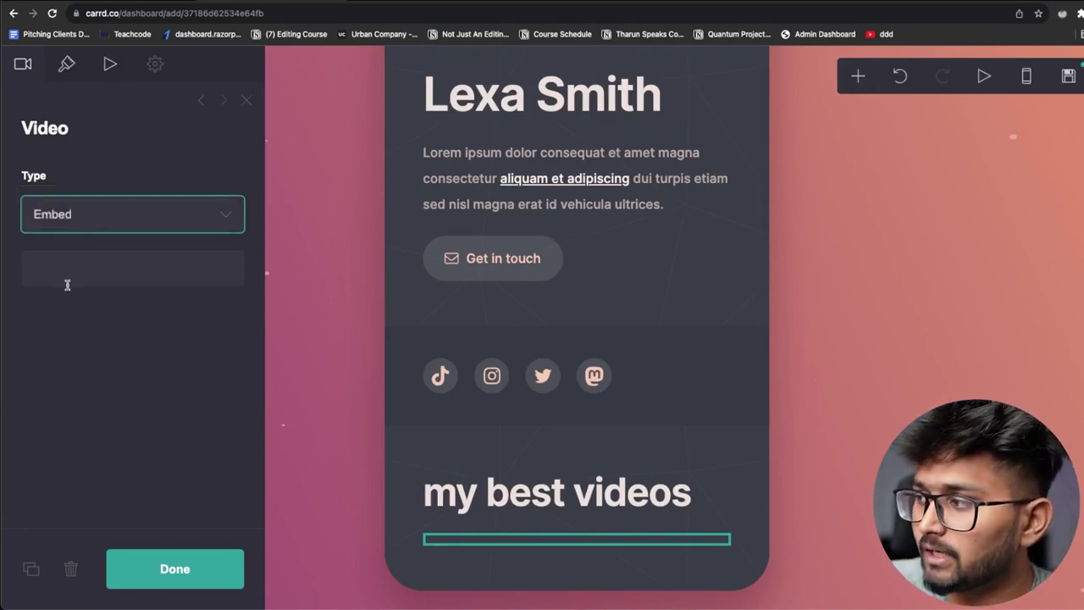
Fill the video URL field with the YouTube link from the autofill suggestion
click(70, 276)
click(66, 63)
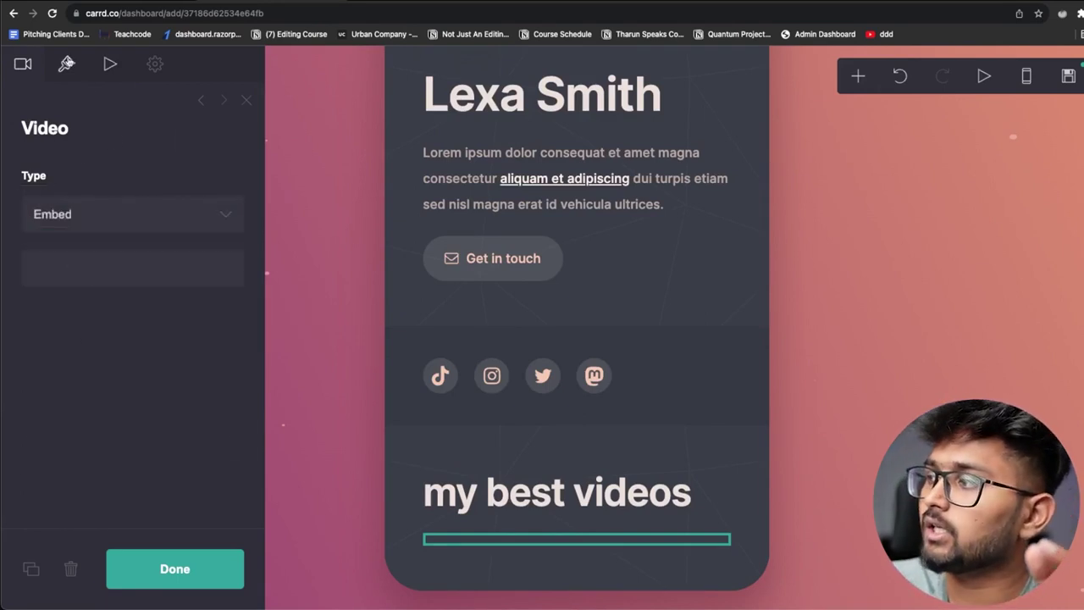
click(25, 61)
click(73, 268)
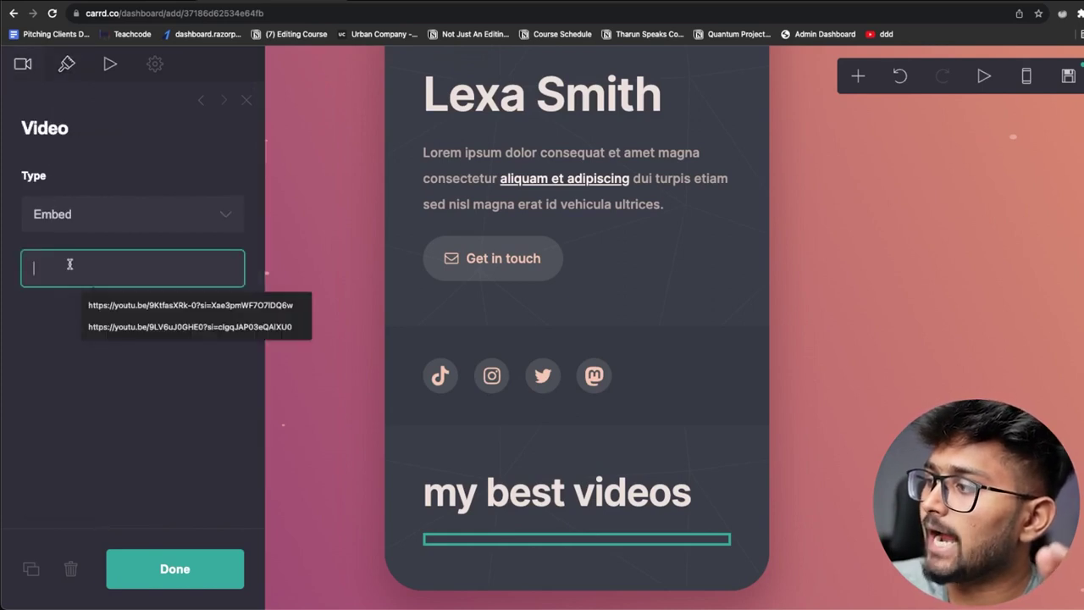
click(149, 306)
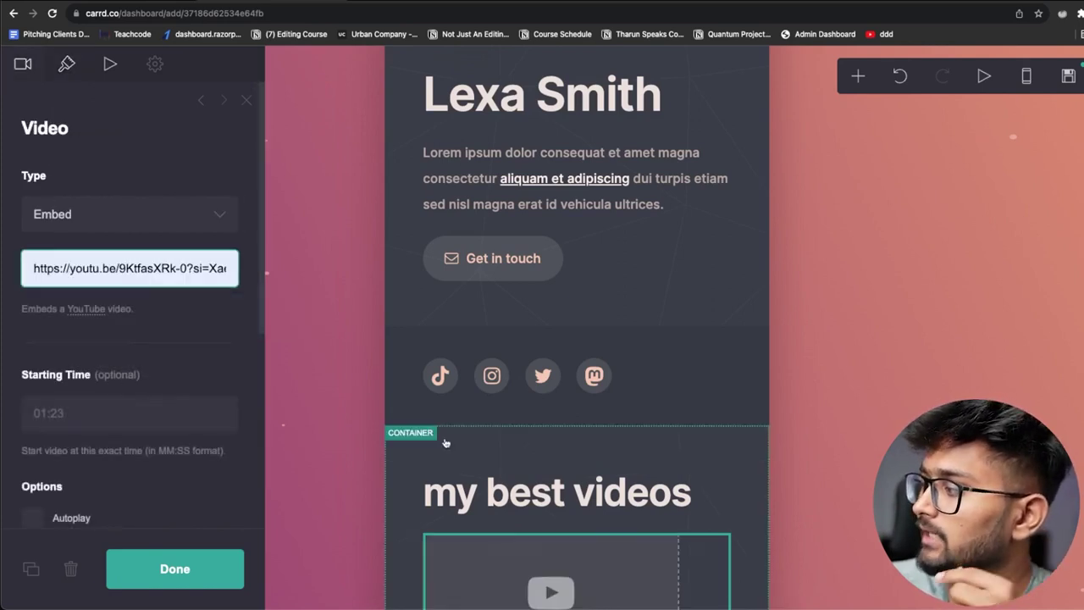
scroll(474, 474, down, 3)
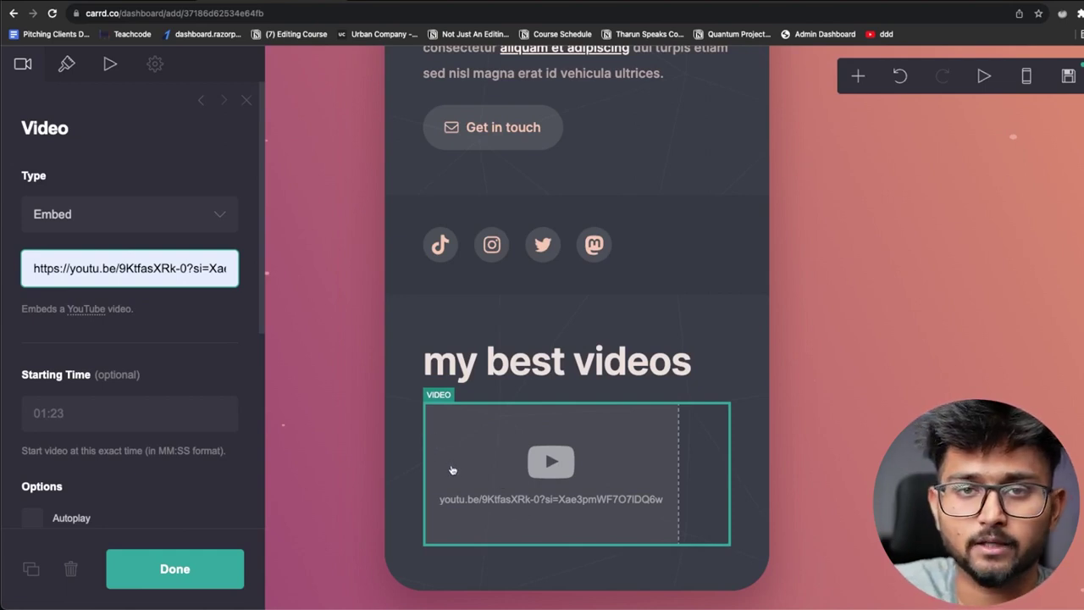
Add a text element below the first video reading 'my second video'
click(843, 432)
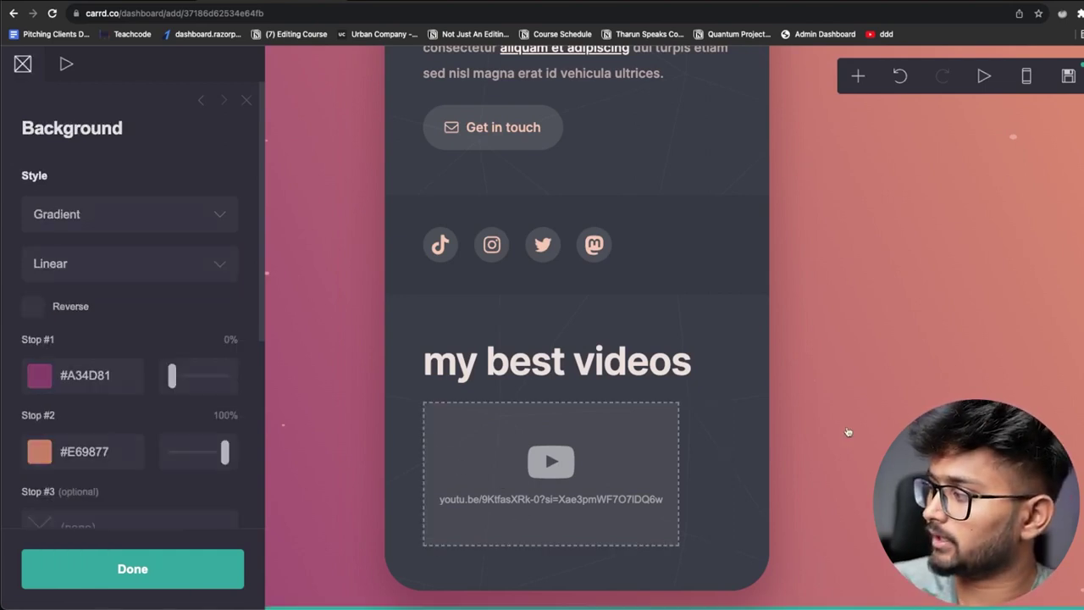
click(721, 569)
click(860, 76)
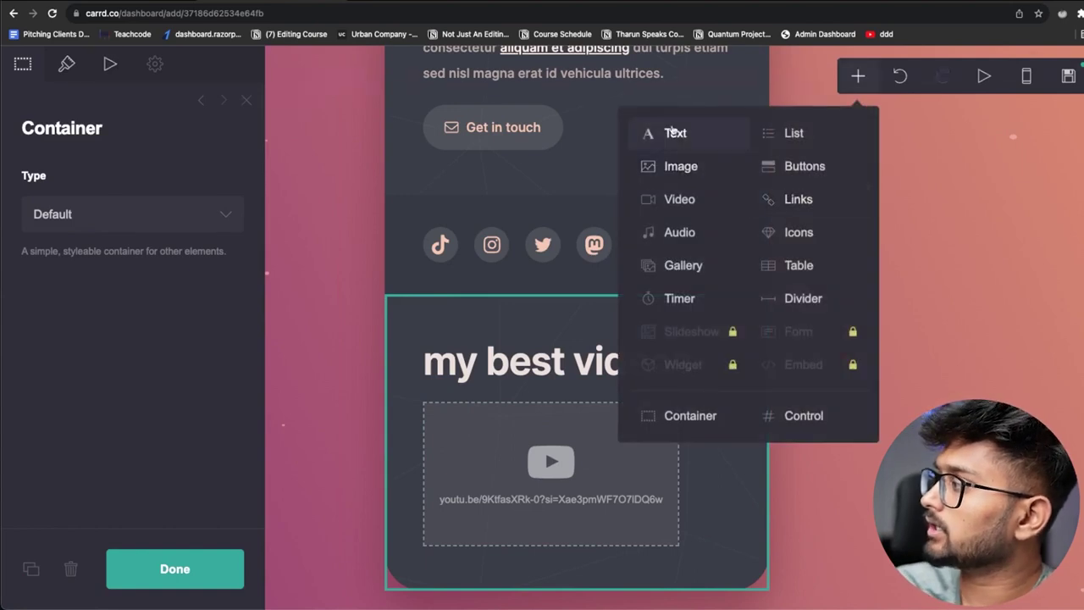
click(678, 133)
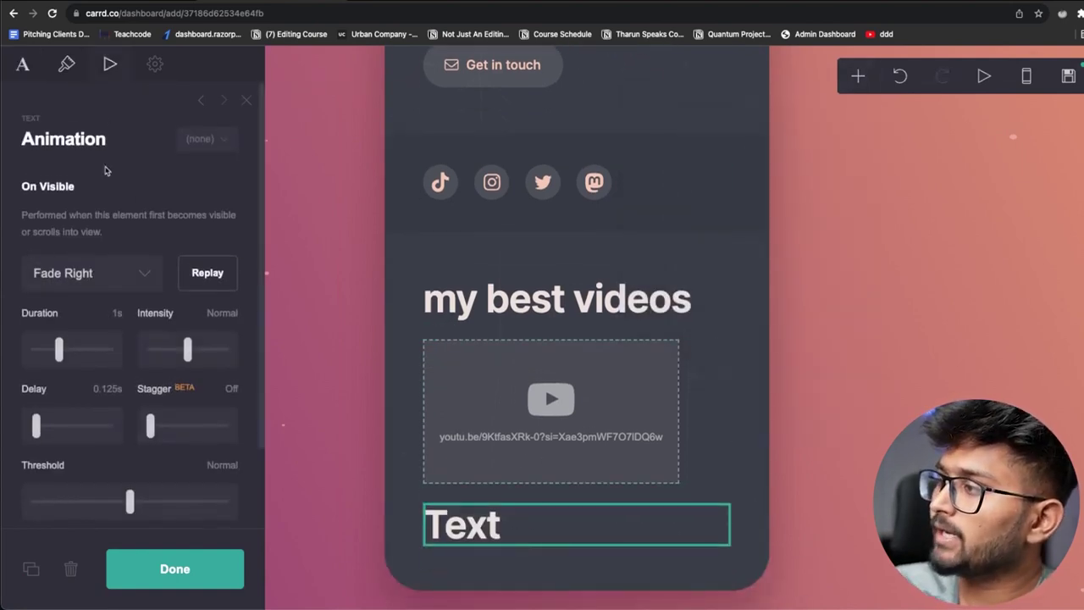
click(23, 65)
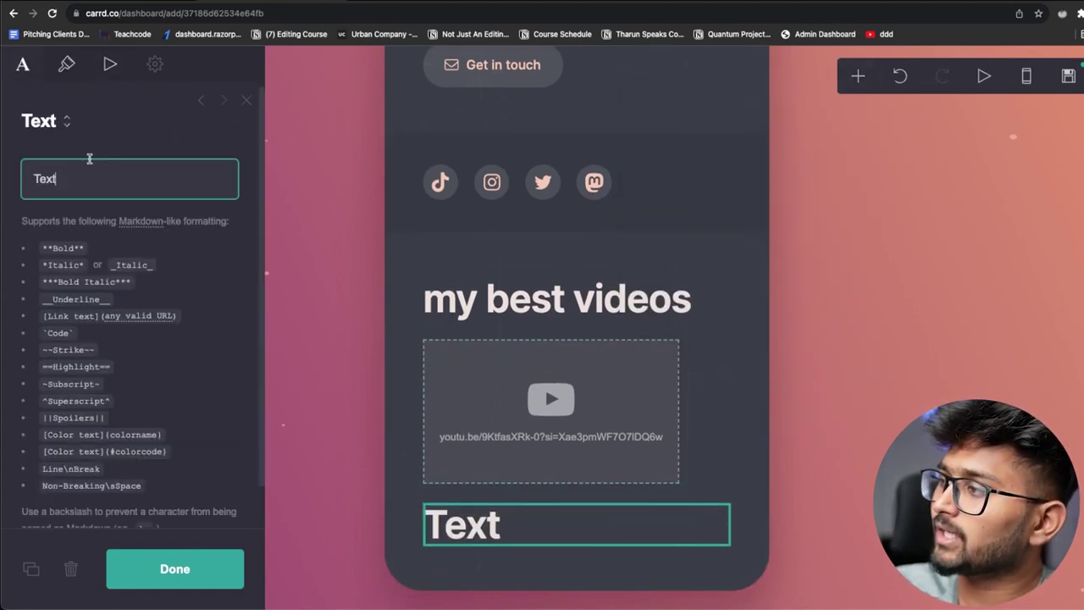
double_click(34, 179)
text(my se)
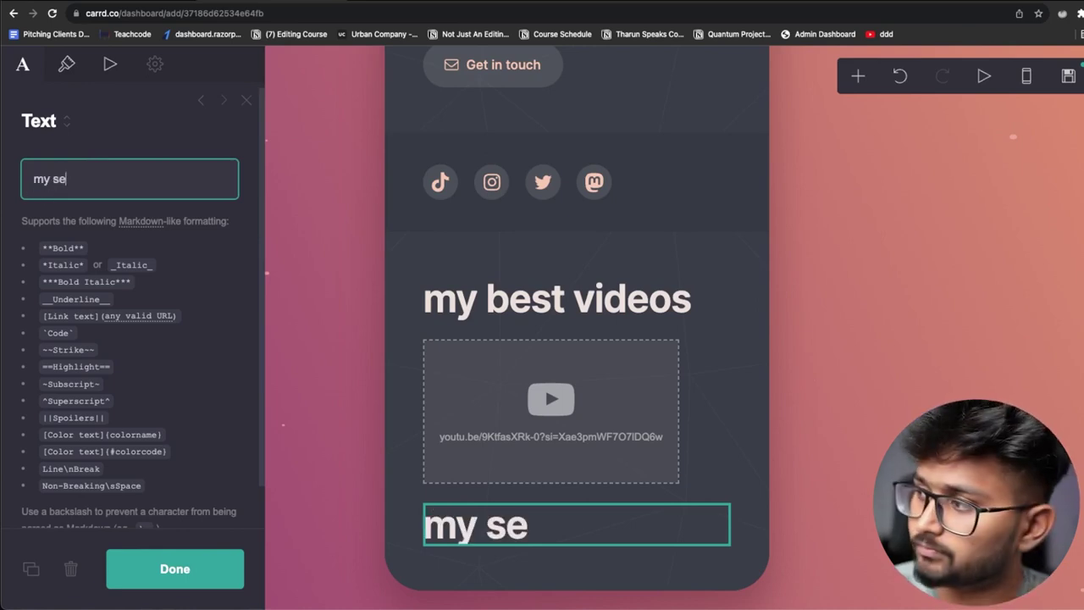
text(cond video)
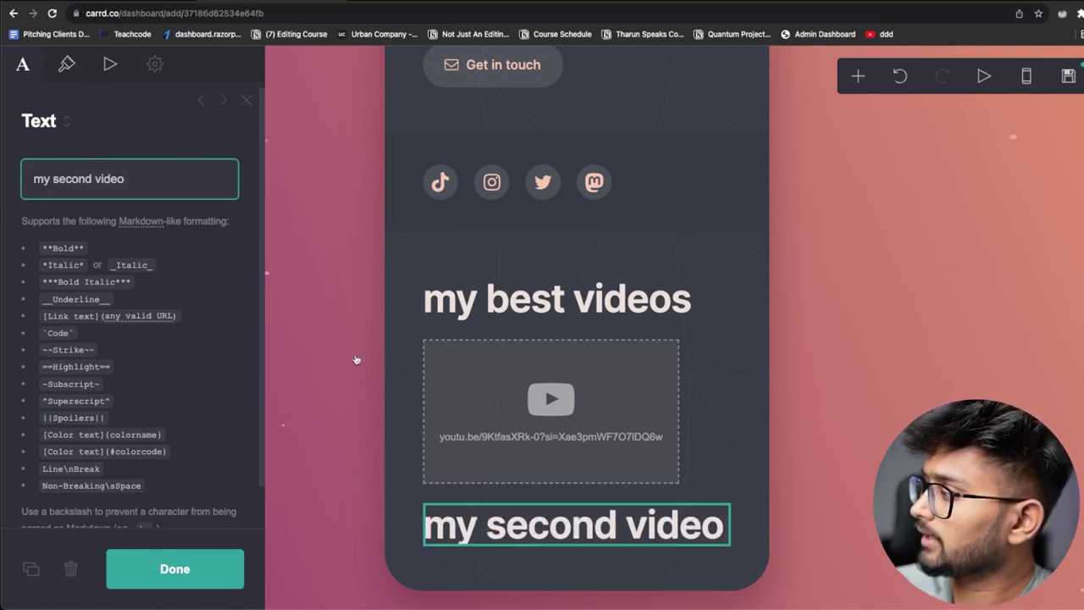
Add an empty video element beneath the 'my second video' heading
click(355, 360)
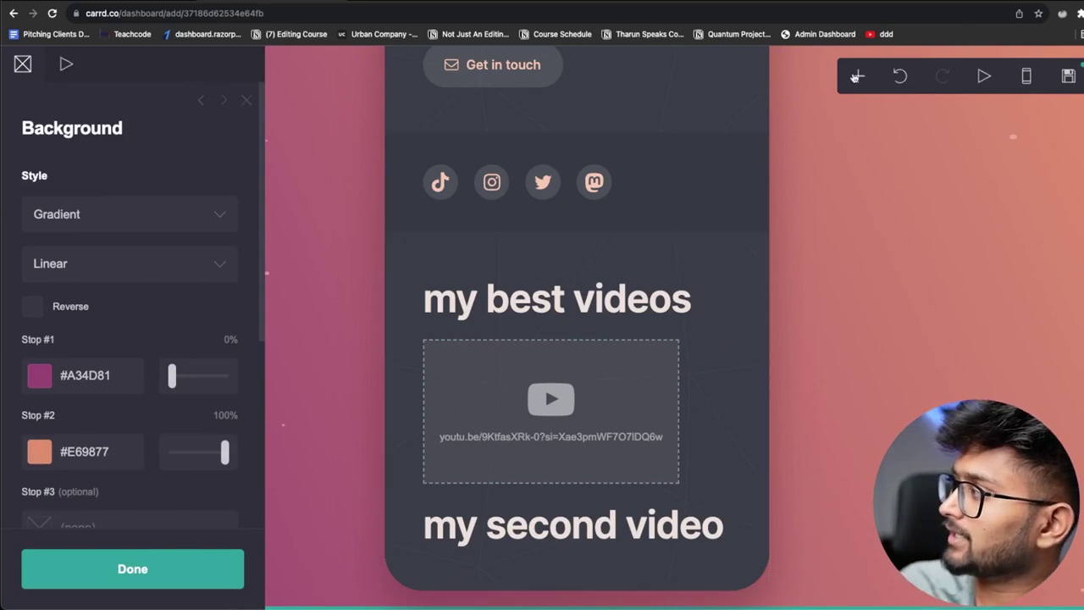
click(856, 77)
click(663, 194)
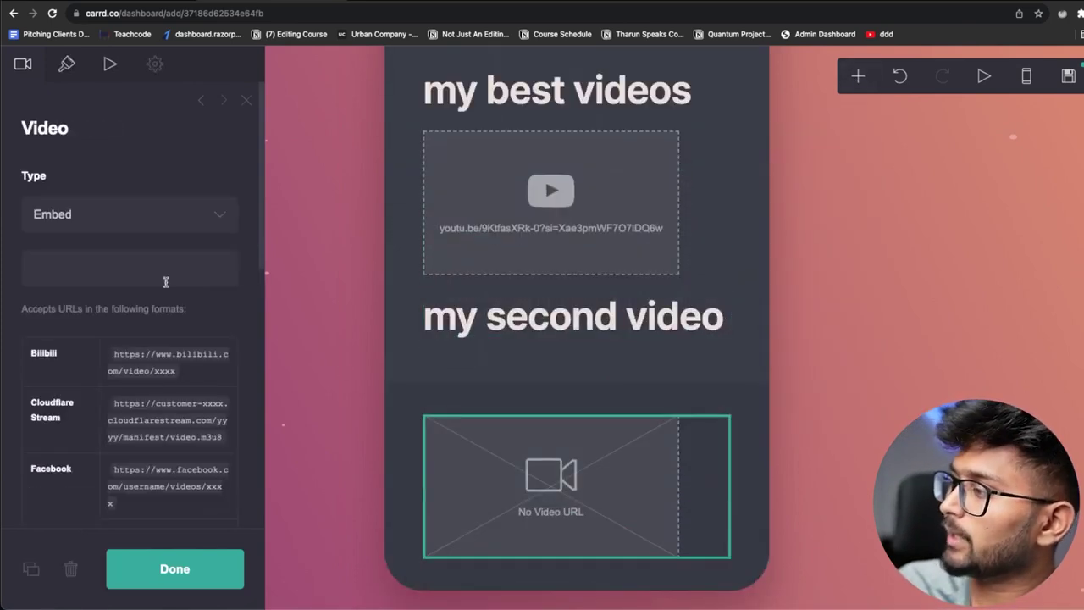
Paste the second YouTube video's link into the new video element's URL field, then deselect it
click(91, 269)
text(https://youtu.be/9LV6uJ0GHE0?si=clgqJAP03eQAlXU0)
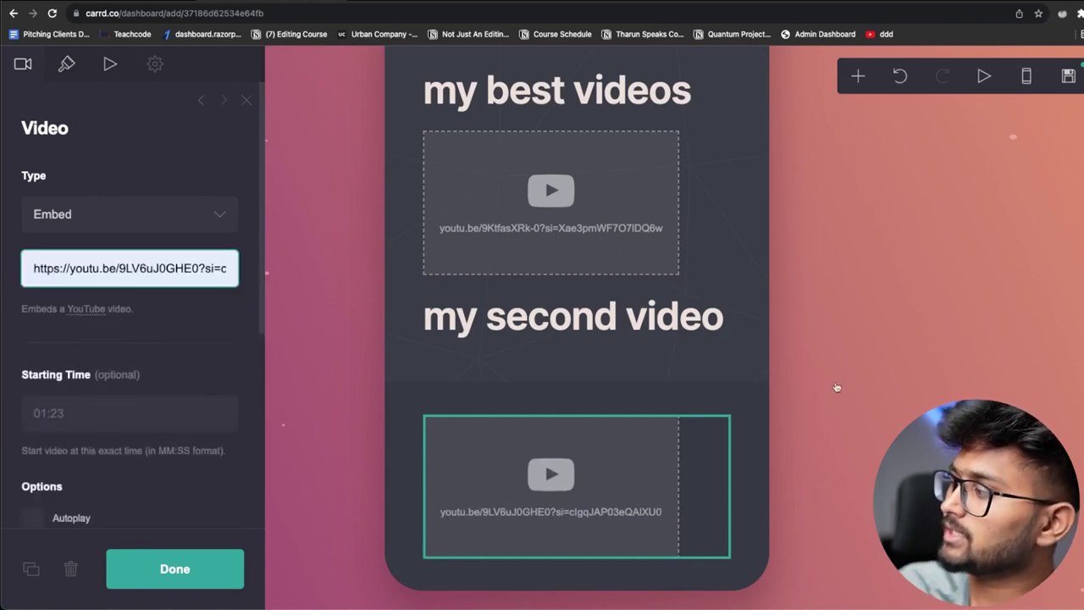
click(858, 349)
scroll(822, 386, up, 6)
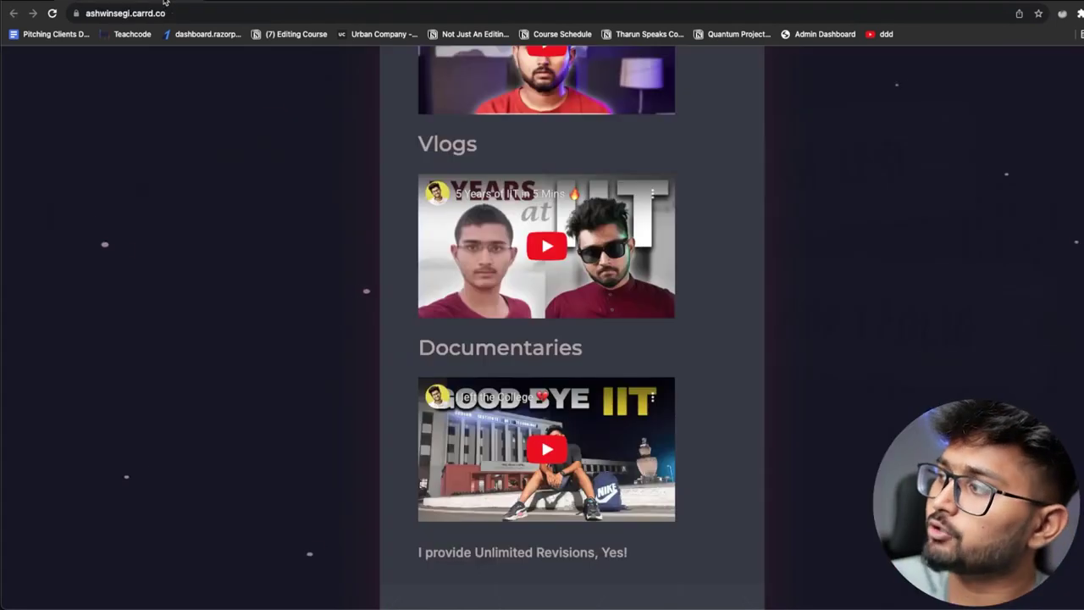
scroll(685, 365, up, 10)
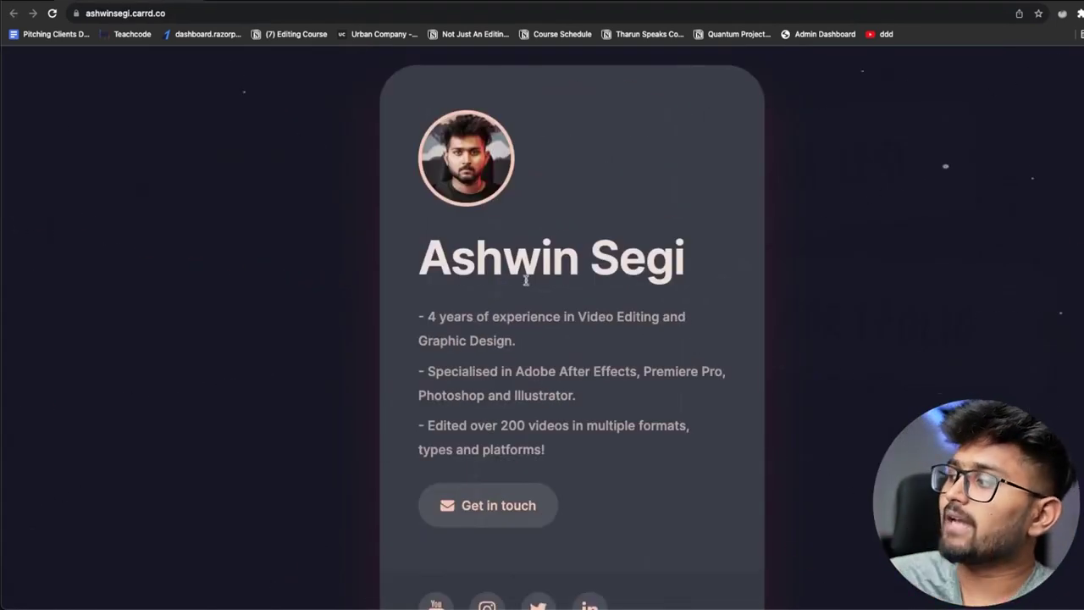
drag(407, 234, 656, 269)
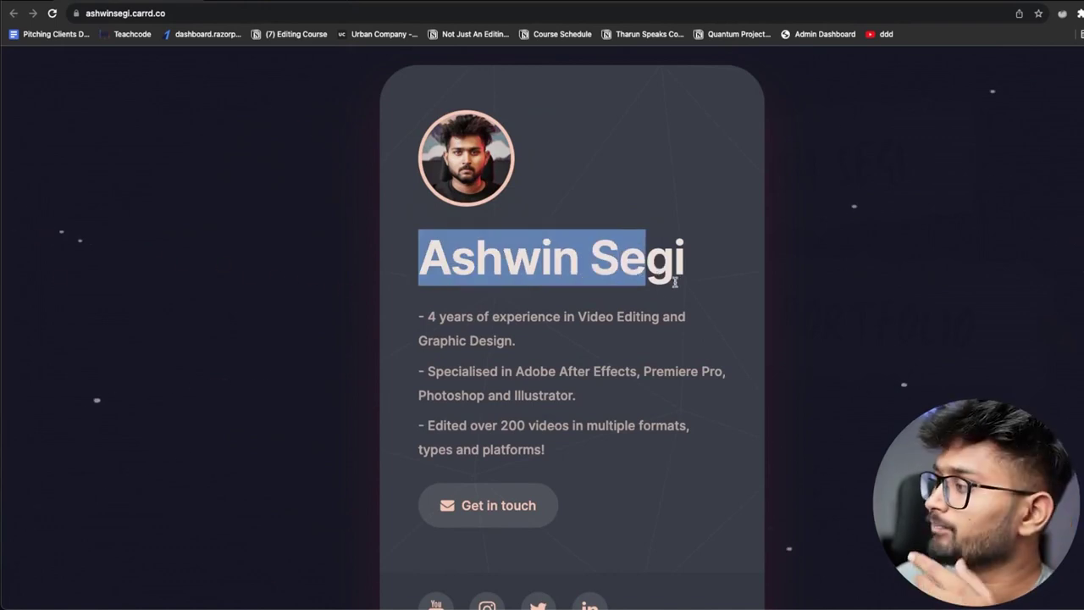
scroll(607, 302, down, 1)
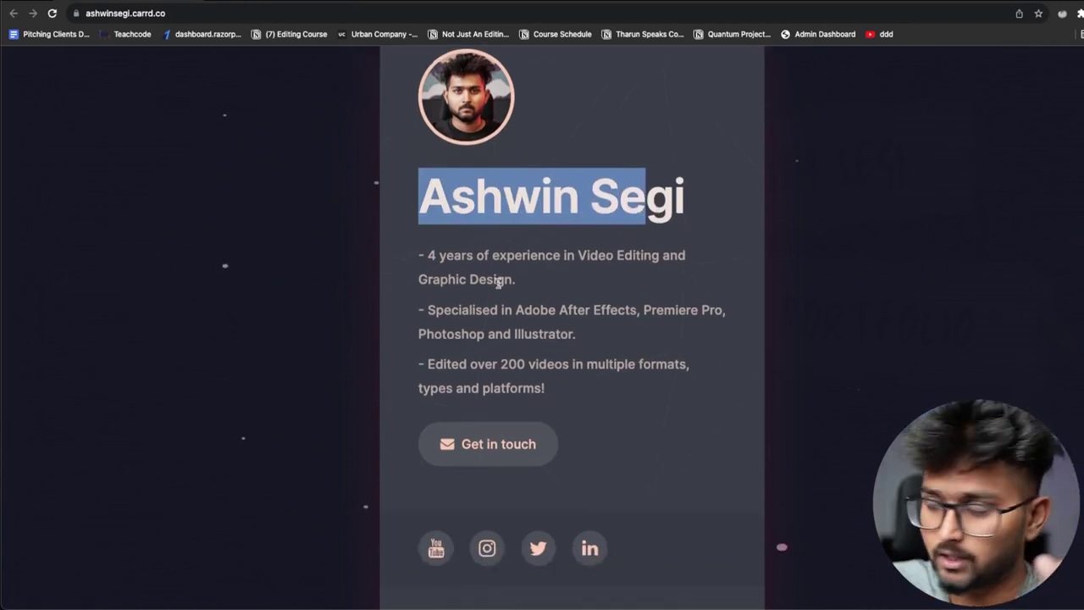
drag(434, 251, 642, 249)
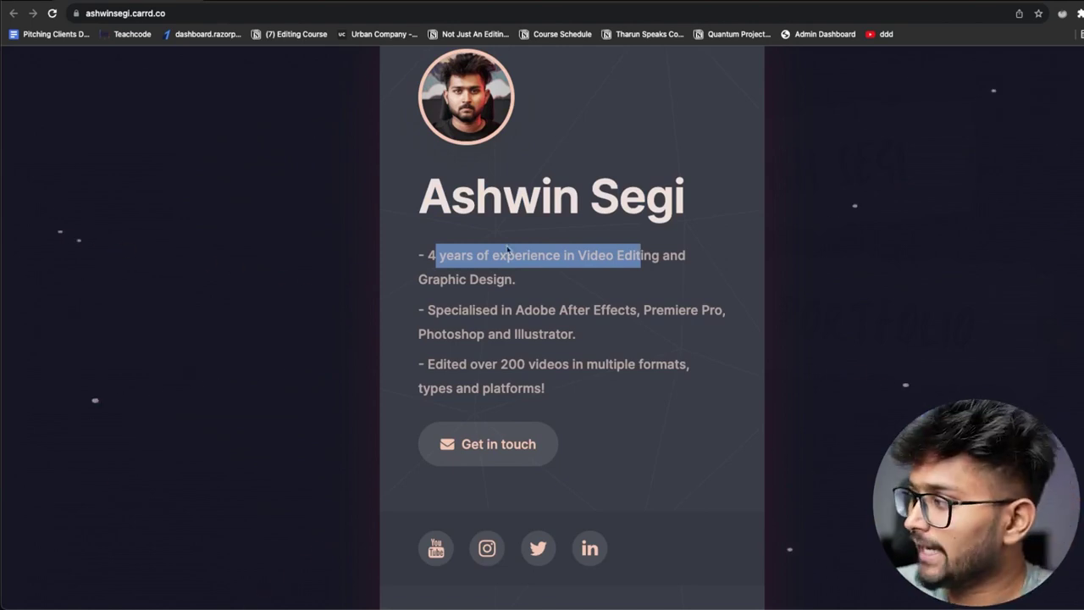
drag(451, 310, 584, 297)
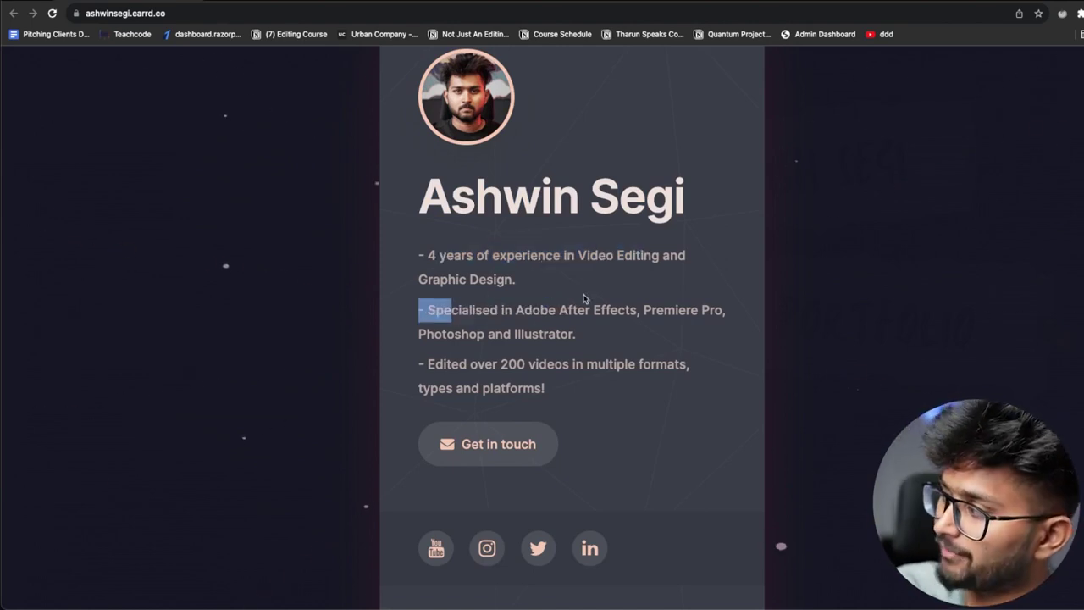
scroll(479, 337, down, 2)
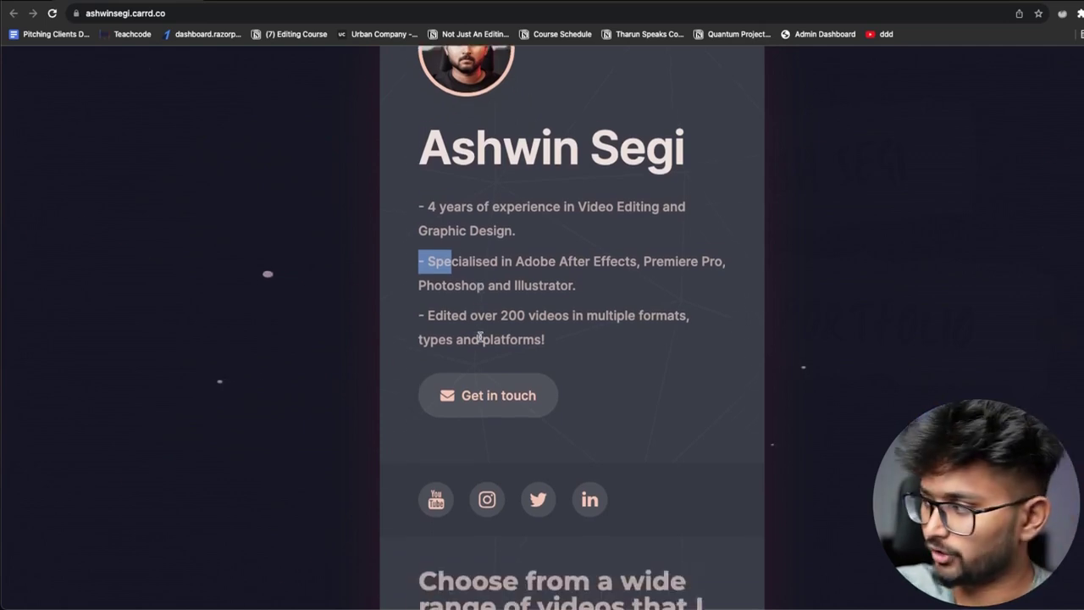
drag(458, 312, 494, 311)
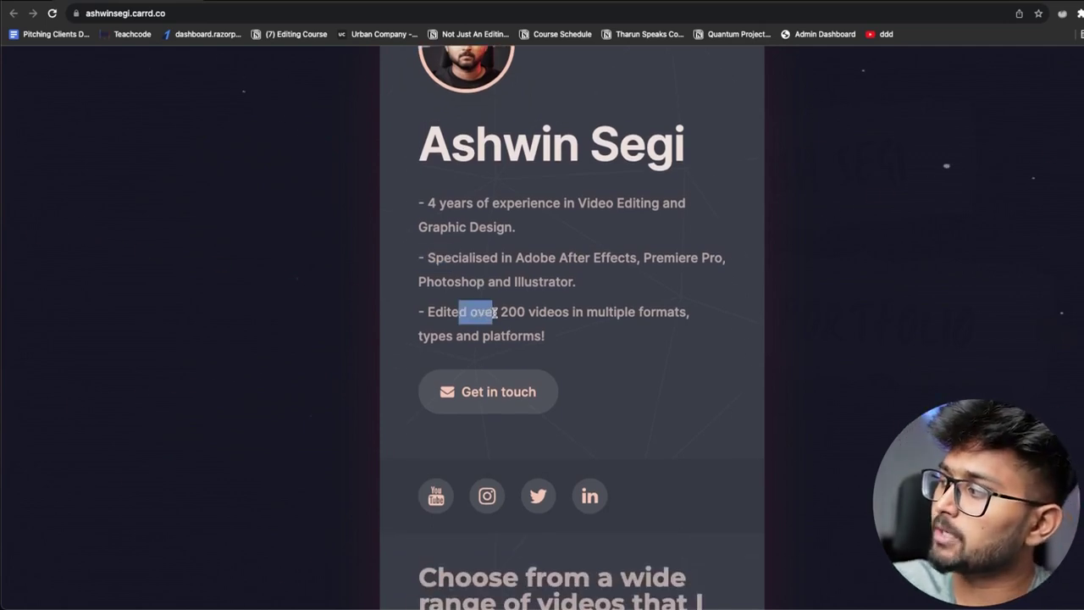
scroll(528, 336, down, 2)
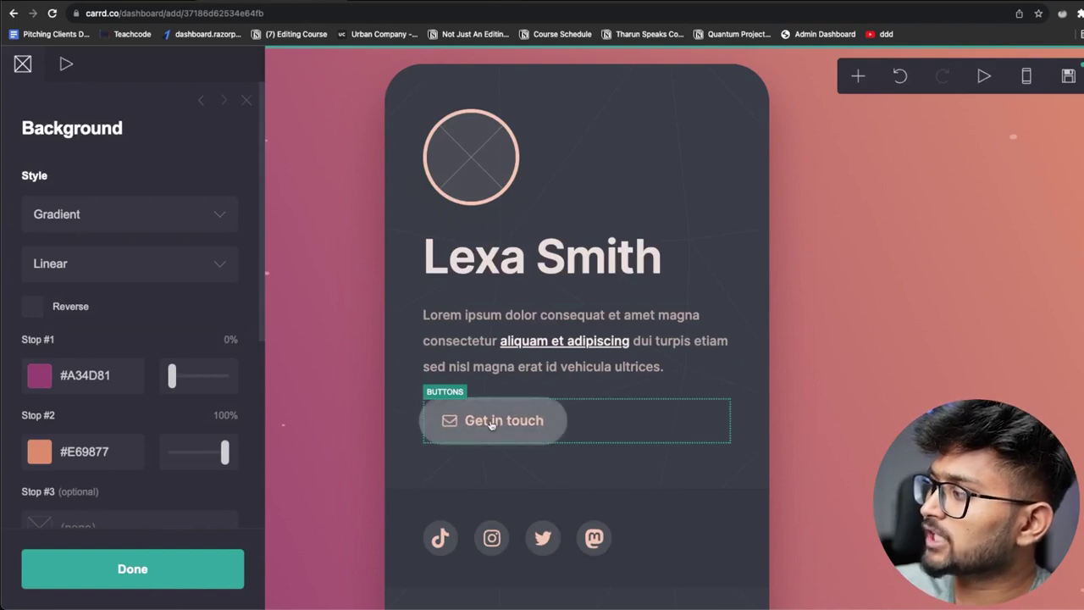
click(481, 431)
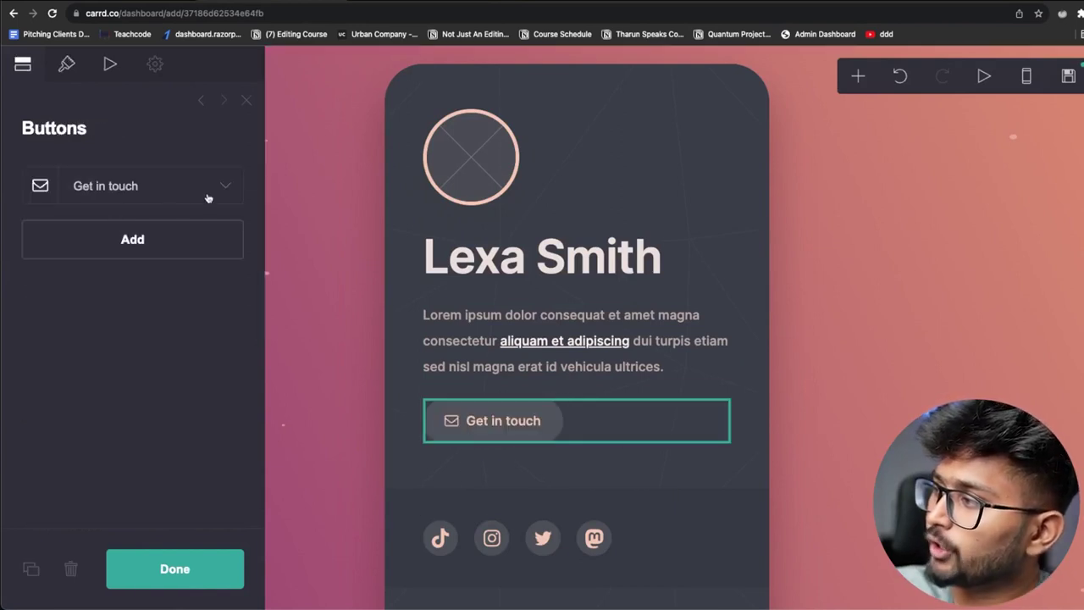
click(210, 185)
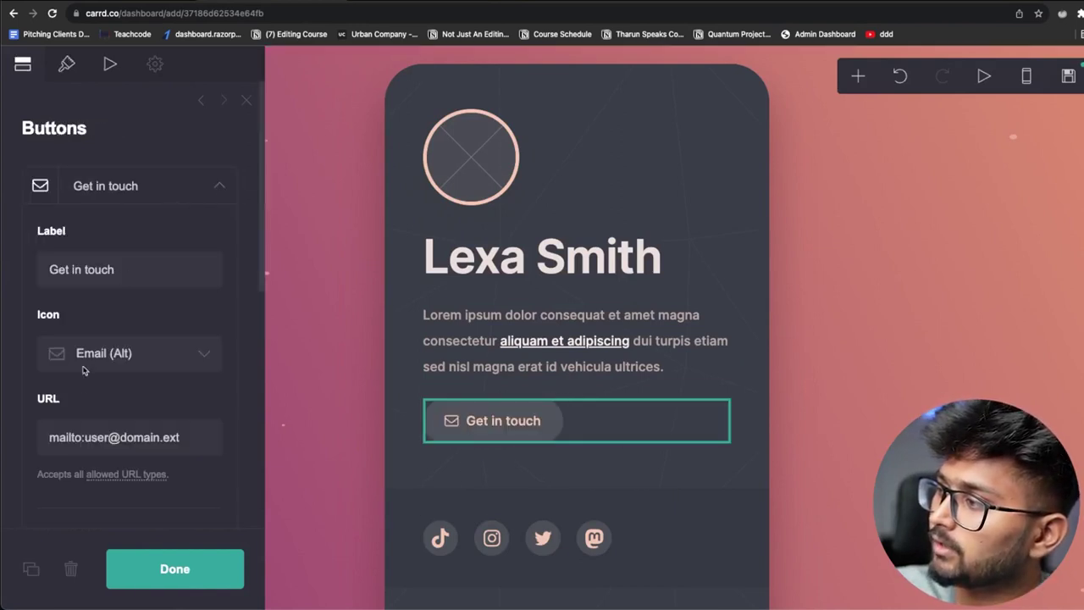
drag(177, 439, 46, 436)
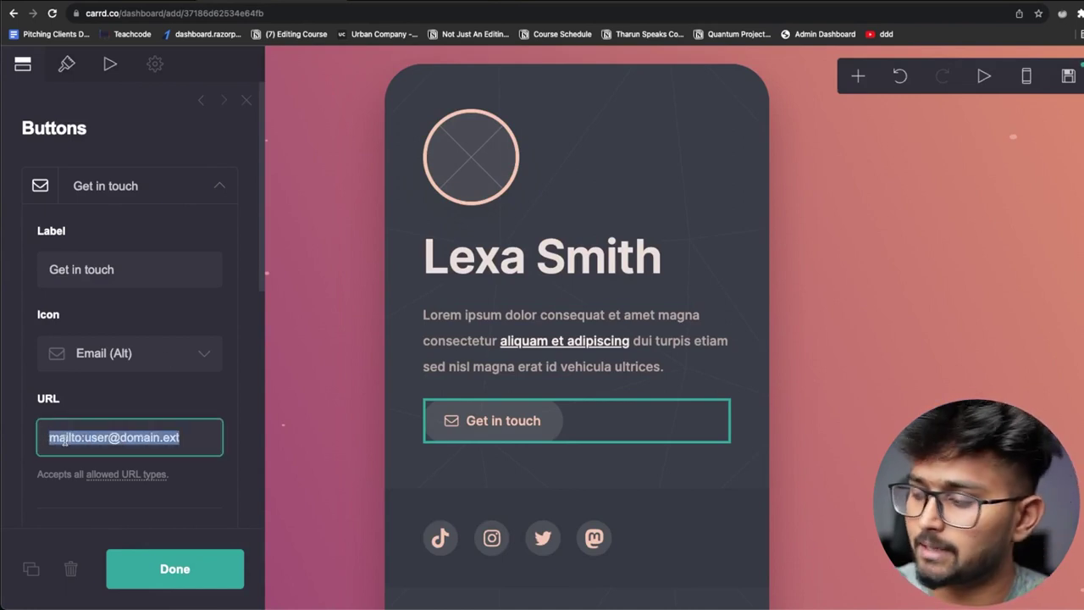
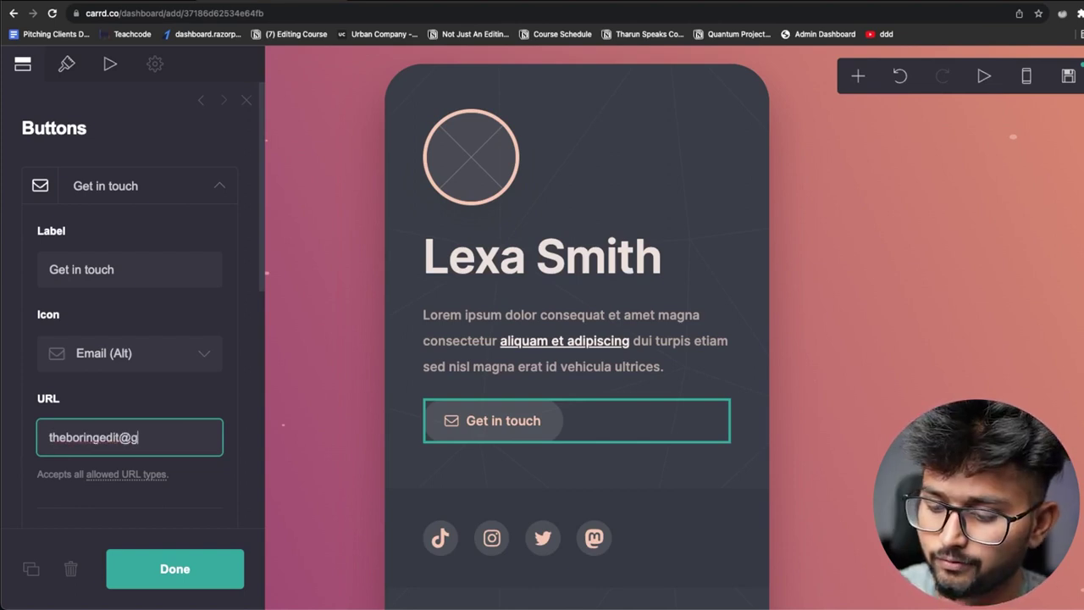
key(Escape)
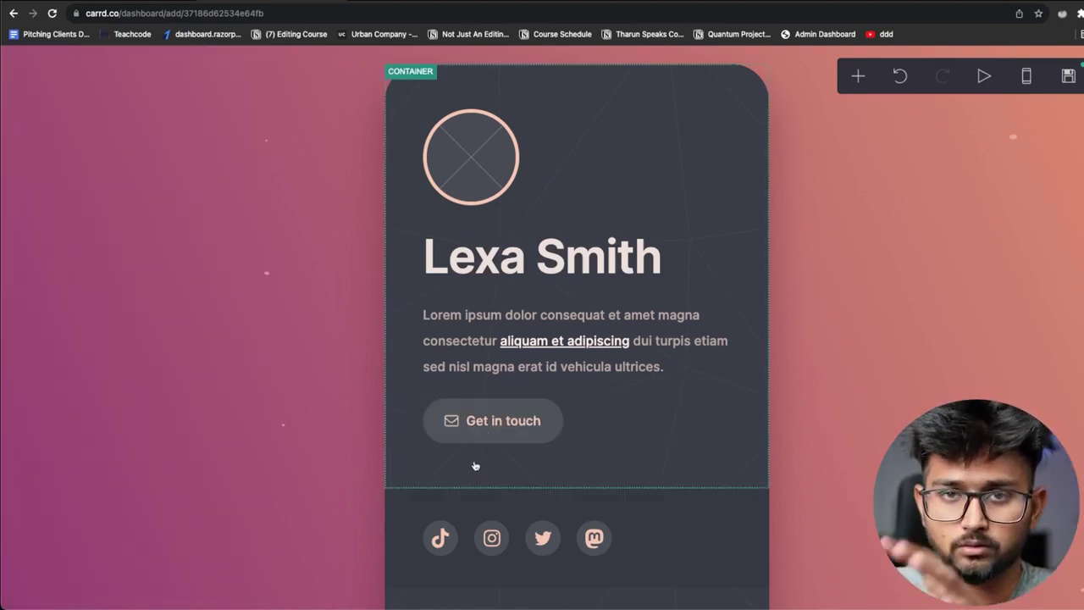
Add an Email icon entry to the Icons element's social row
scroll(593, 398, down, 2)
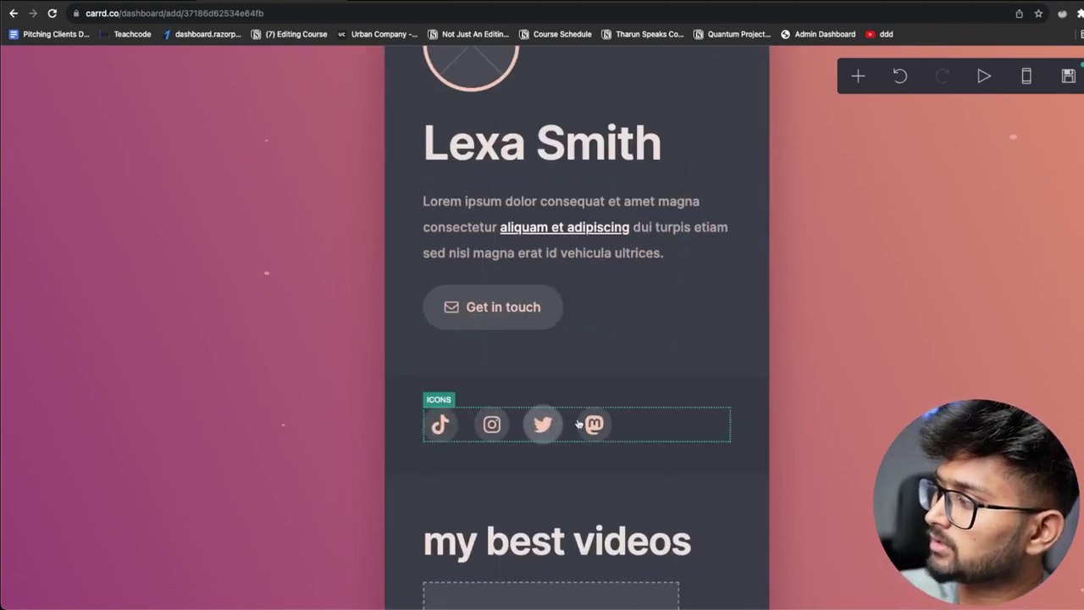
click(452, 428)
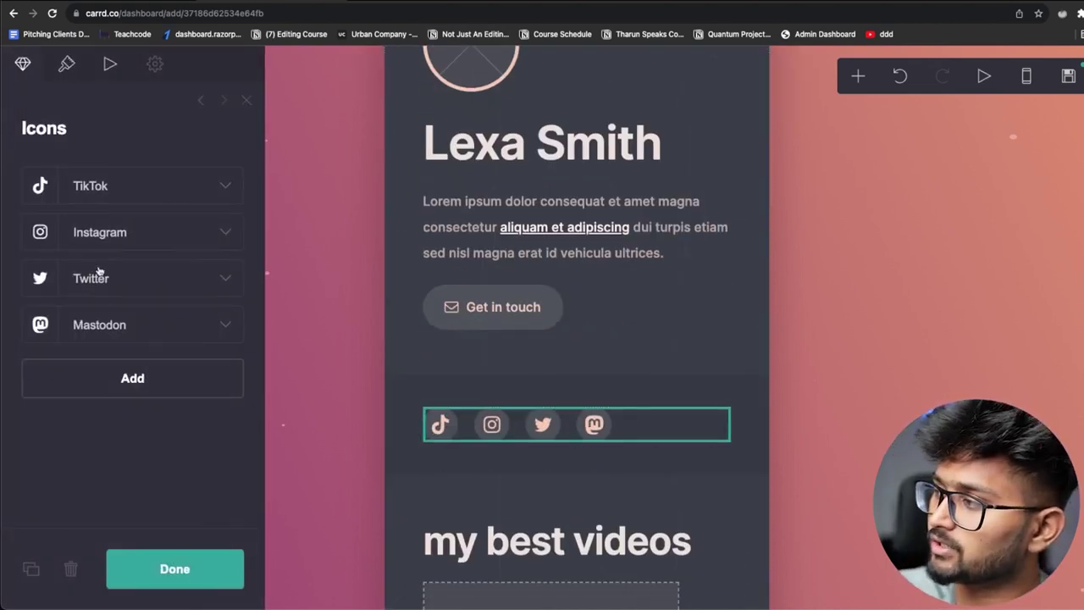
click(164, 375)
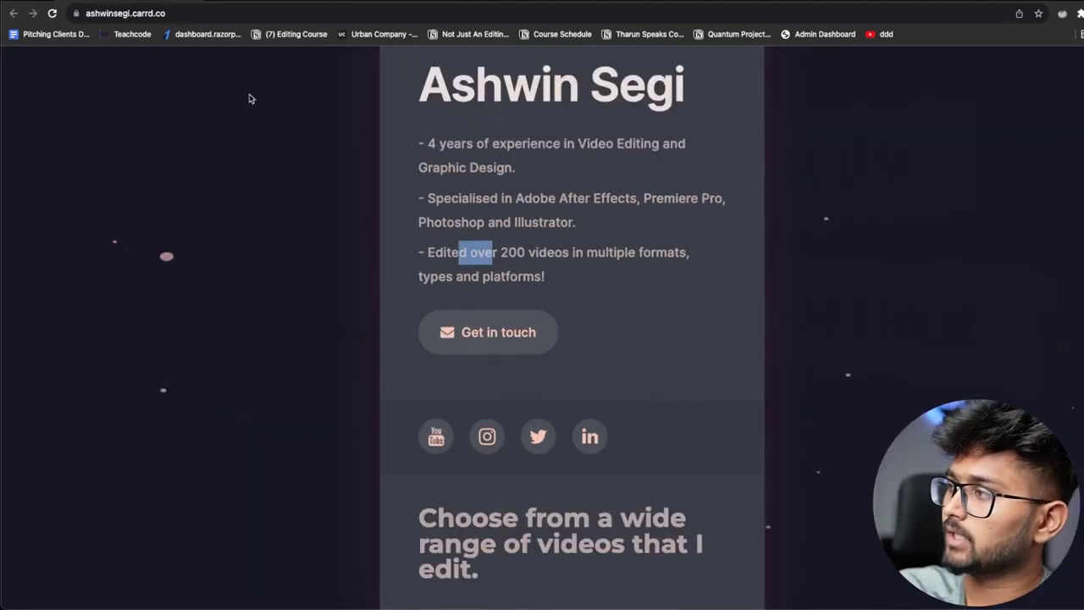
scroll(436, 266, down, 2)
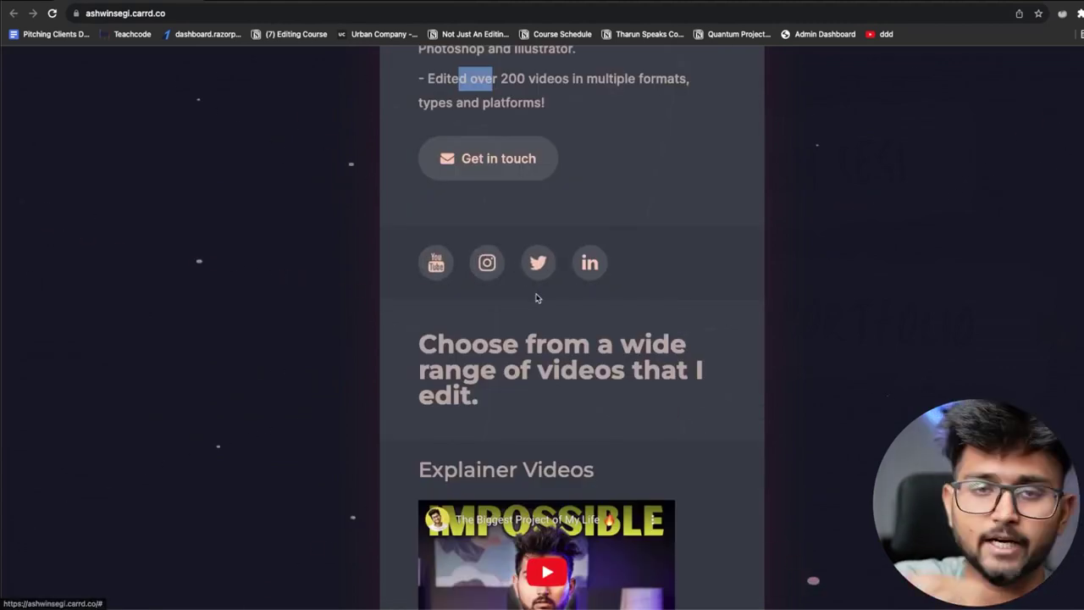
Scroll the example portfolio, highlighting the video-choice heading, Explainer Videos and unlimited revisions lines
scroll(537, 296, down, 1)
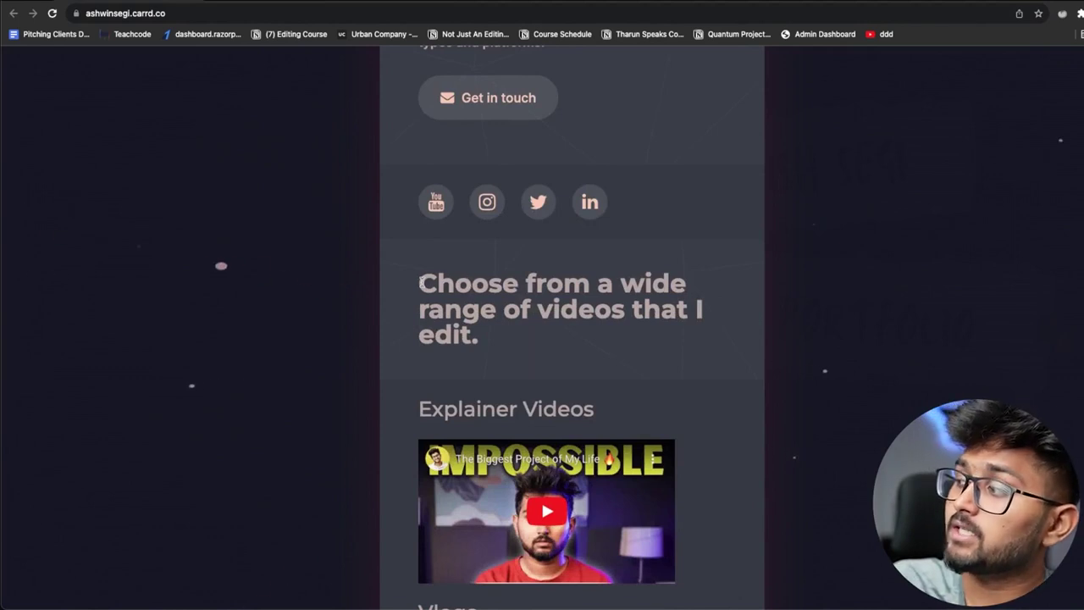
drag(421, 282, 622, 292)
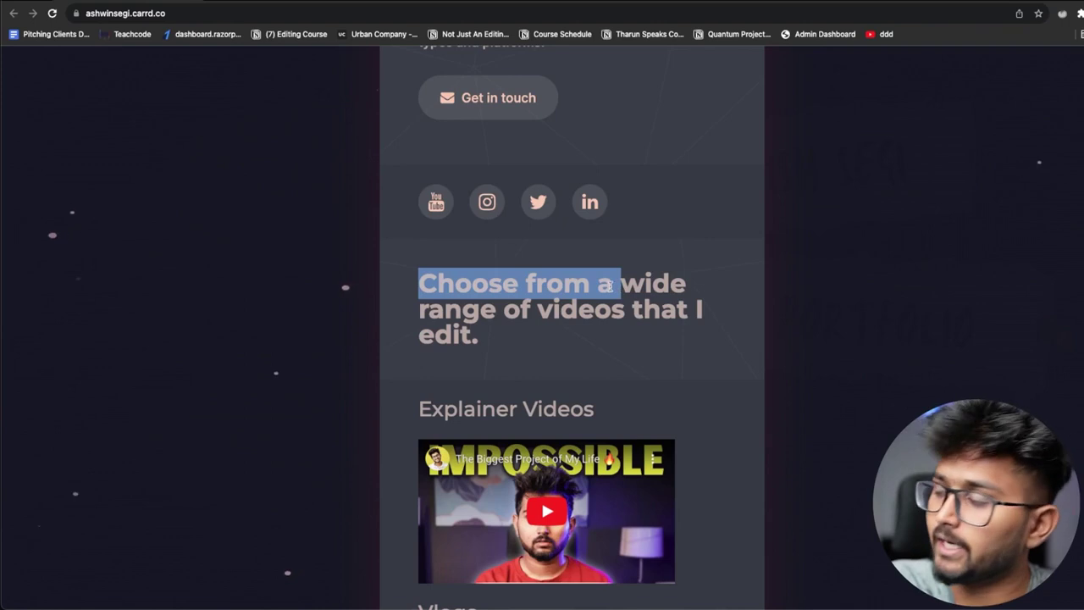
scroll(470, 351, down, 2)
scroll(479, 322, down, 2)
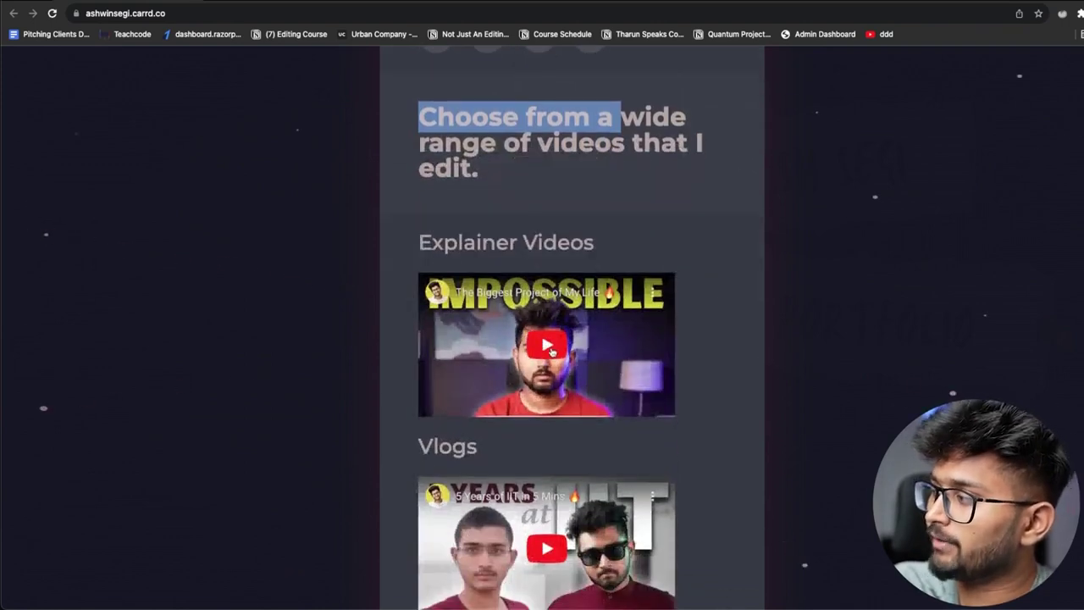
drag(418, 243, 570, 246)
scroll(509, 280, down, 4)
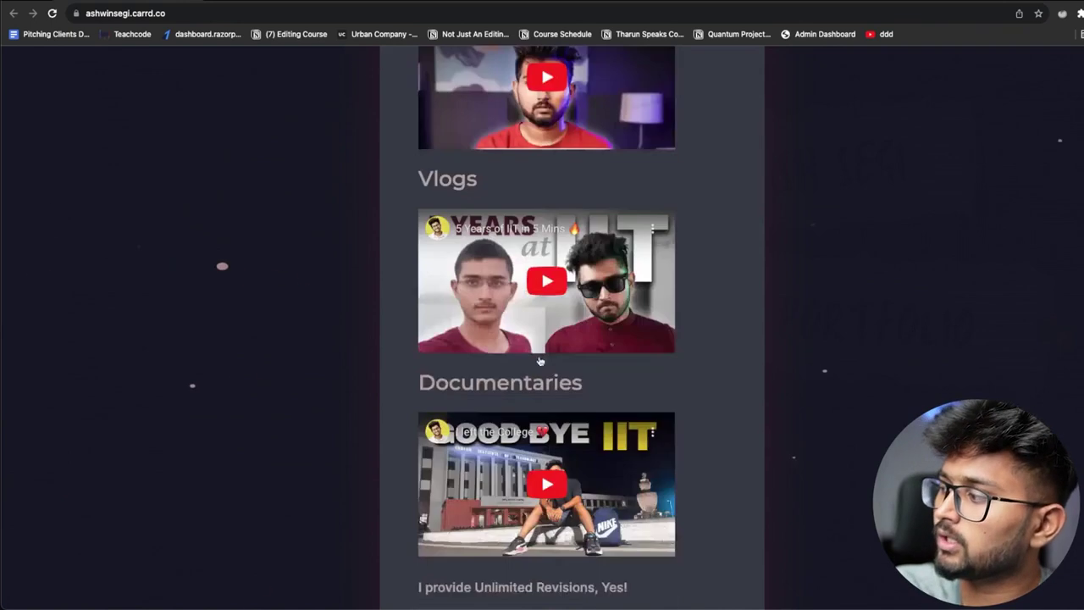
scroll(463, 207, up, 1)
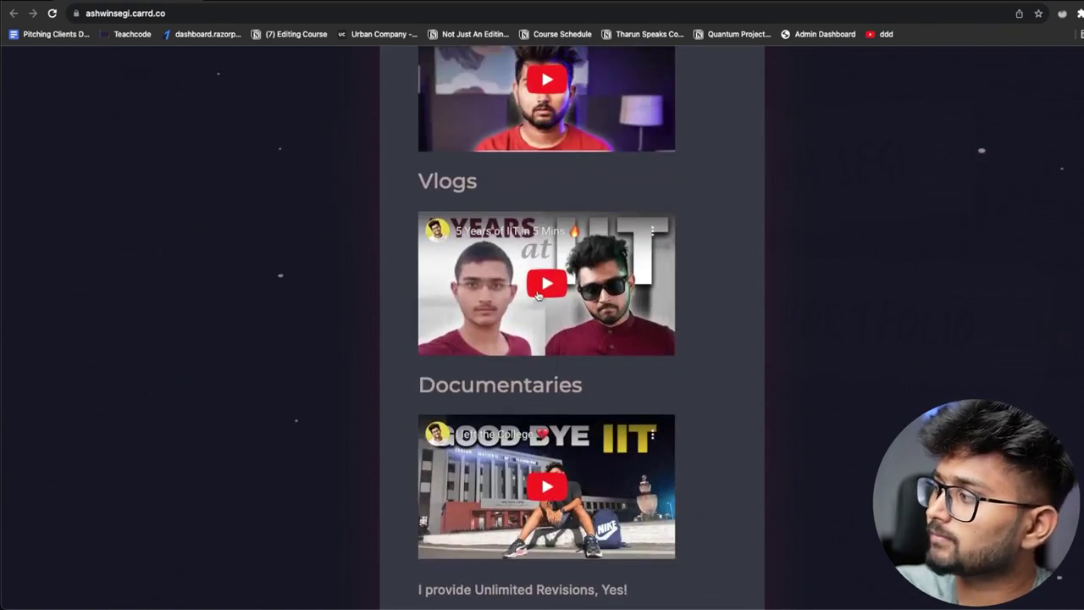
scroll(548, 284, down, 1)
drag(449, 290, 588, 313)
scroll(551, 396, down, 1)
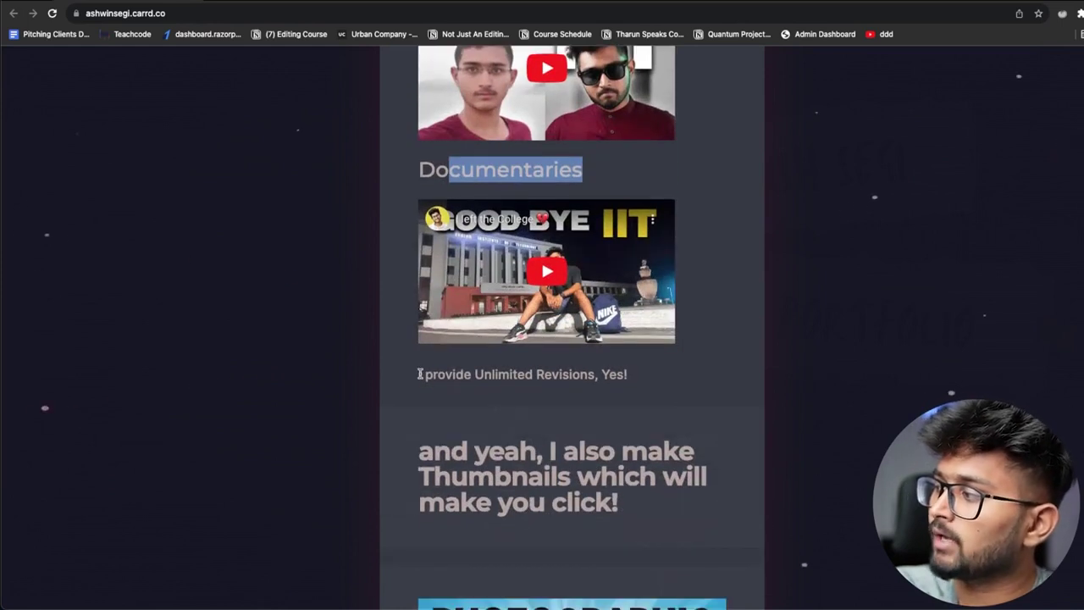
click(418, 373)
drag(418, 374, 621, 371)
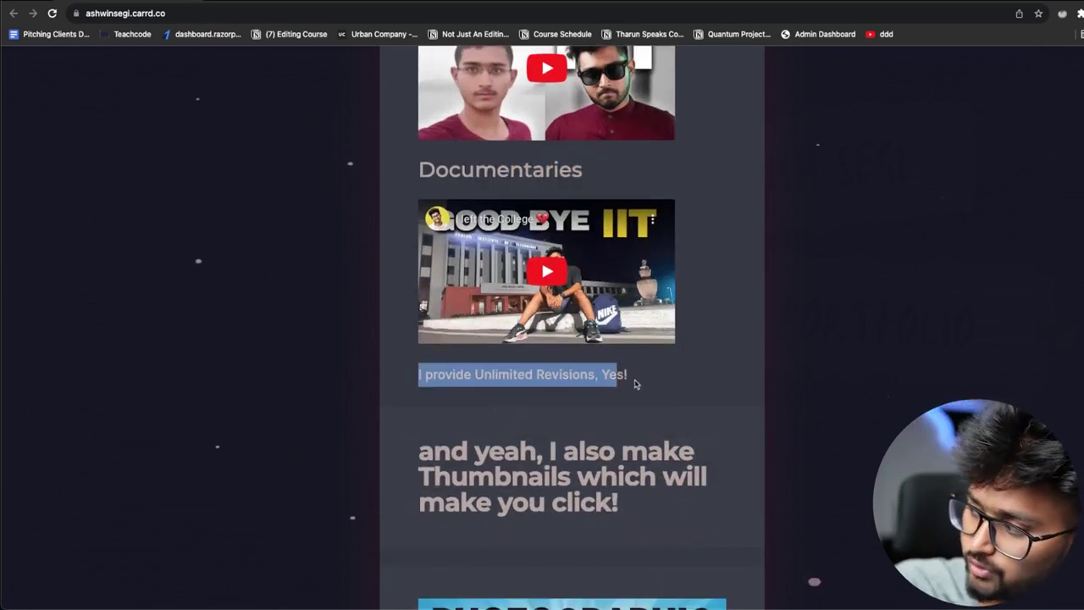
click(648, 360)
Highlight the Thumbnails heading, then switch back to the site being edited
scroll(654, 365, down, 2)
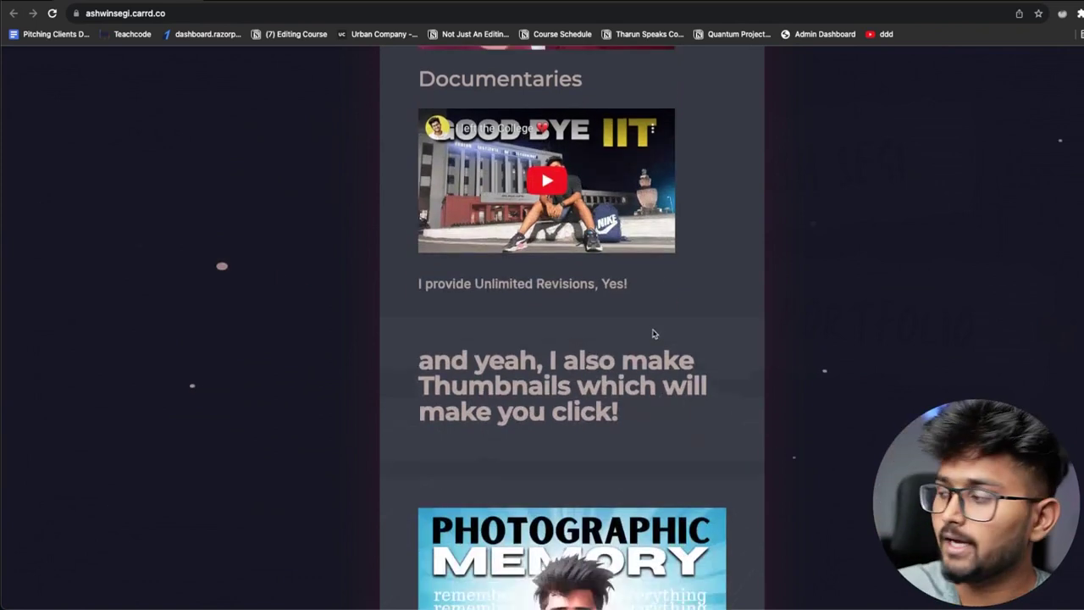
drag(471, 284, 624, 284)
drag(494, 310, 600, 312)
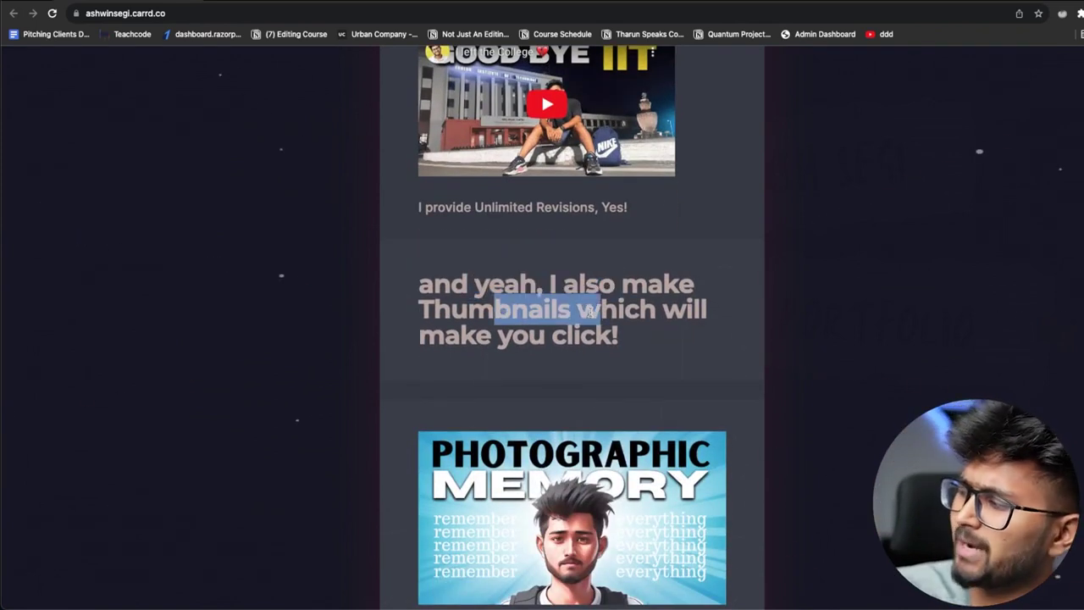
scroll(500, 356, down, 2)
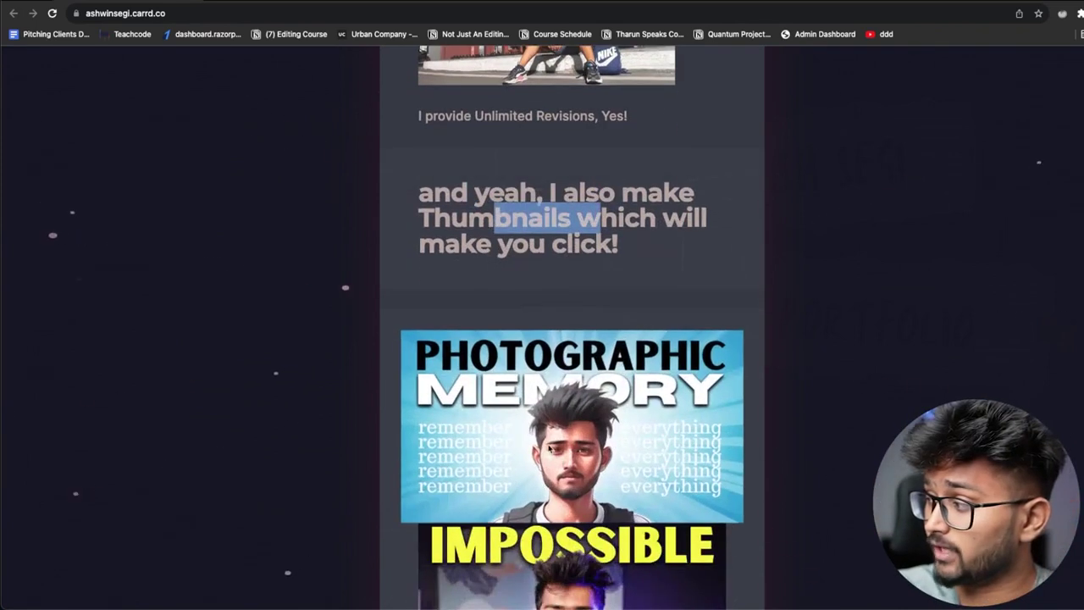
scroll(554, 368, down, 1)
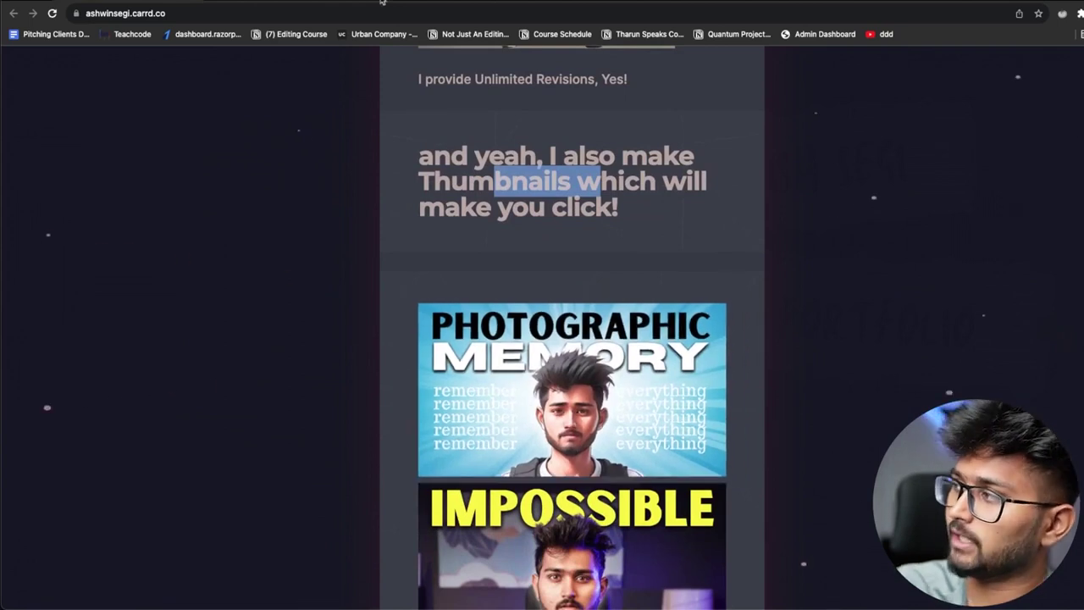
click(302, 2)
Add an image gallery below the second video and give it a second image
scroll(788, 407, down, 5)
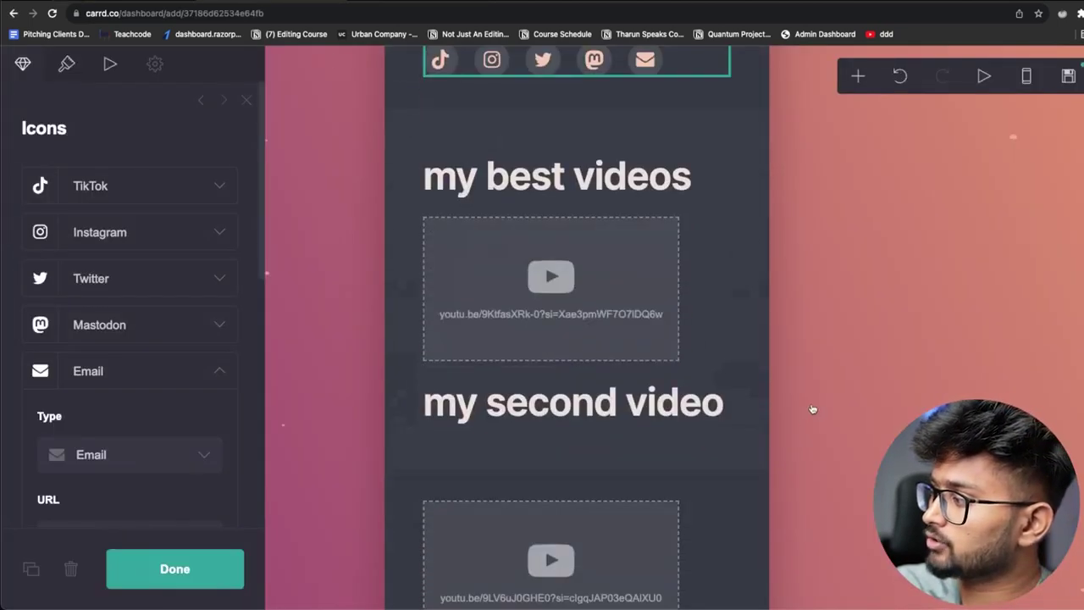
click(859, 75)
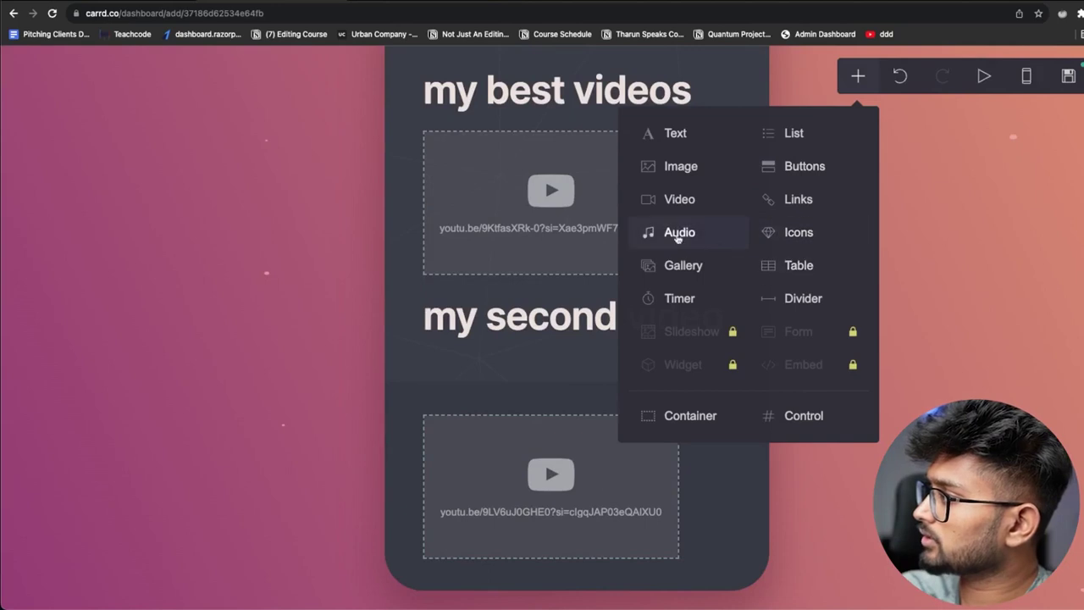
click(684, 271)
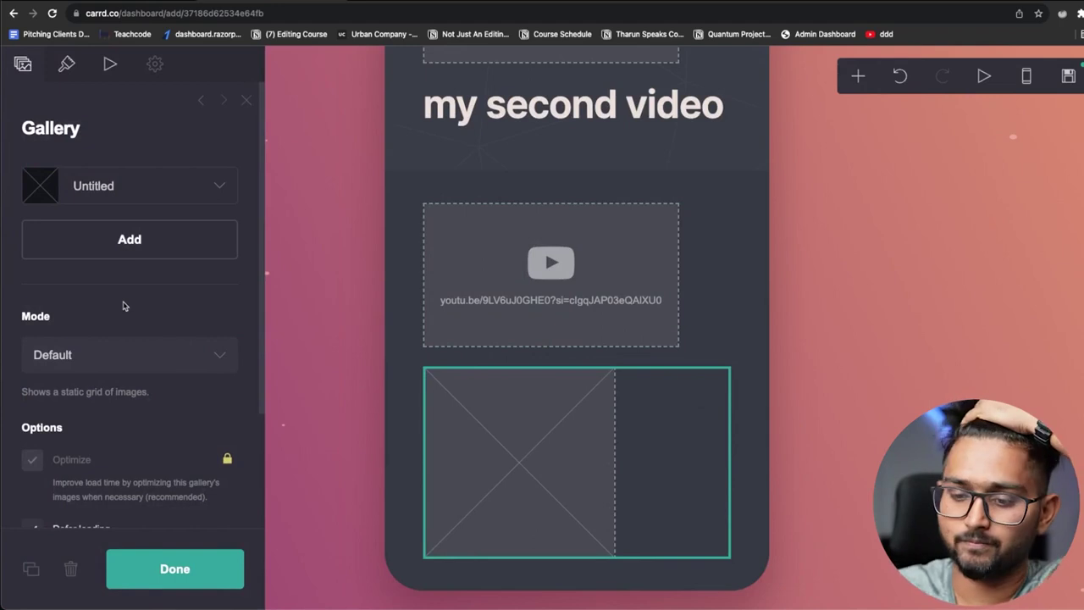
click(136, 237)
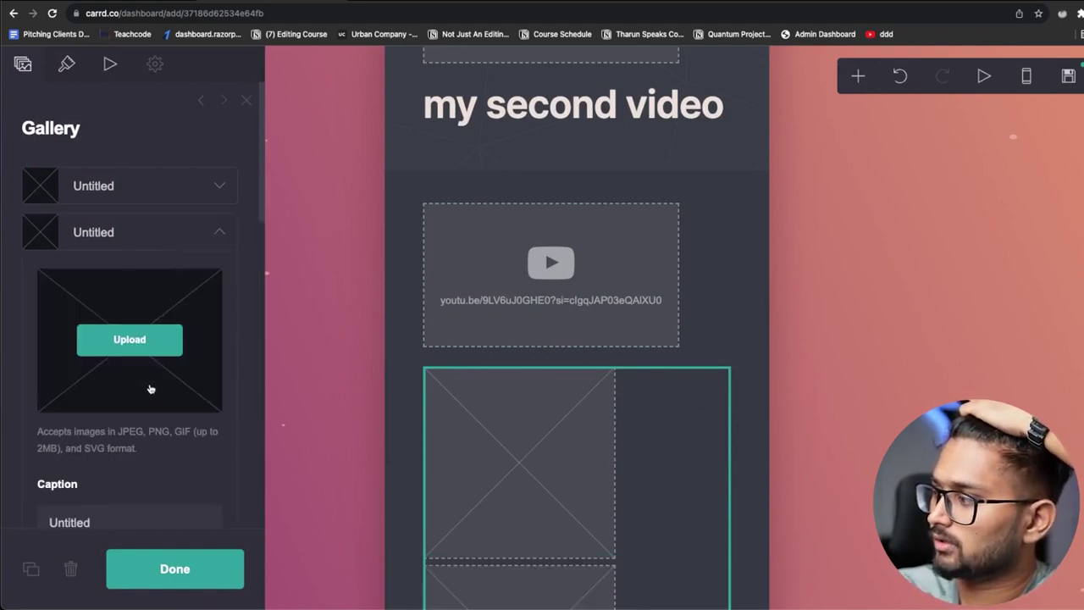
scroll(150, 389, down, 2)
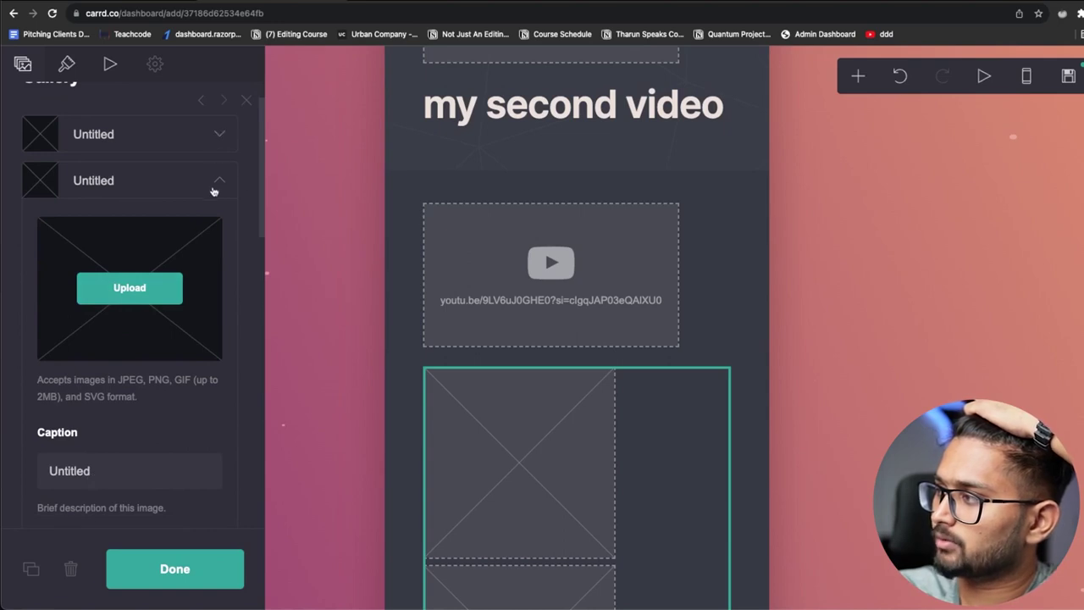
scroll(161, 368, down, 6)
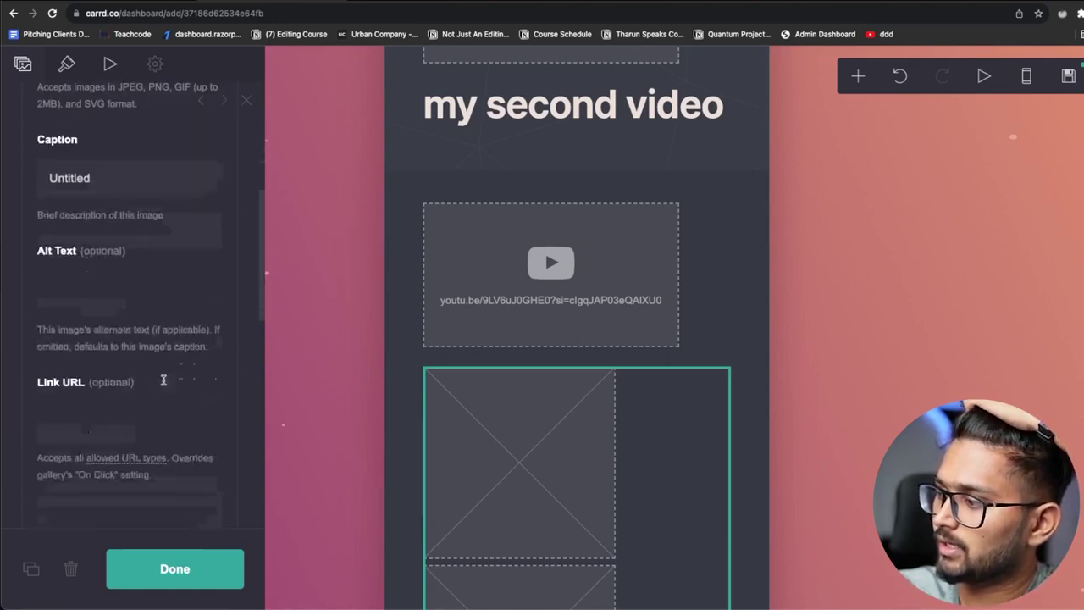
scroll(169, 373, up, 6)
scroll(178, 362, up, 1)
Set the gallery's Images: On Hover animation to Grow
click(66, 64)
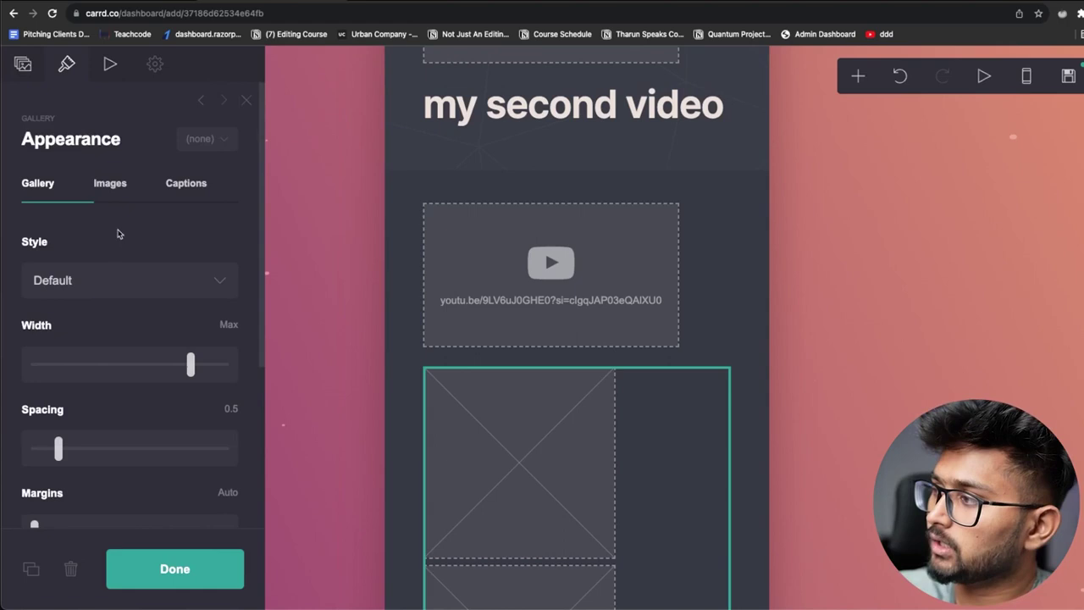
scroll(121, 404, down, 6)
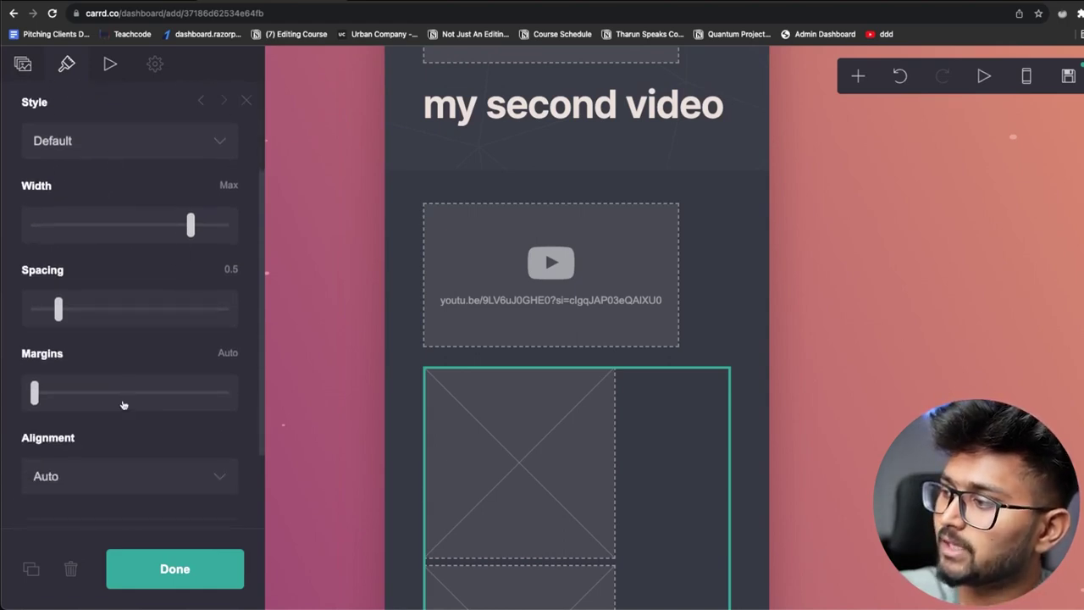
scroll(128, 399, up, 8)
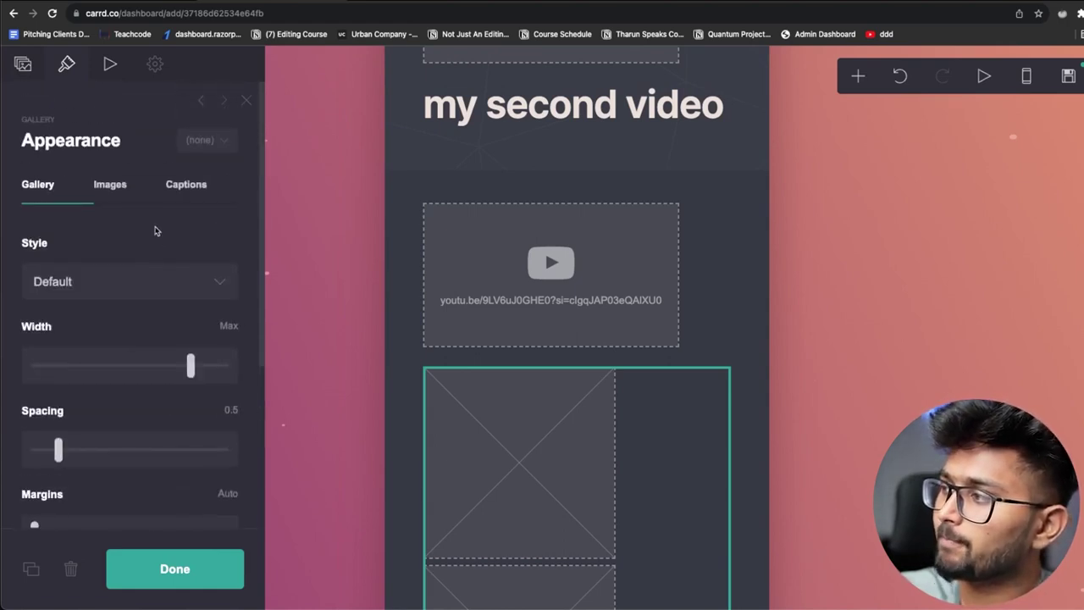
click(113, 63)
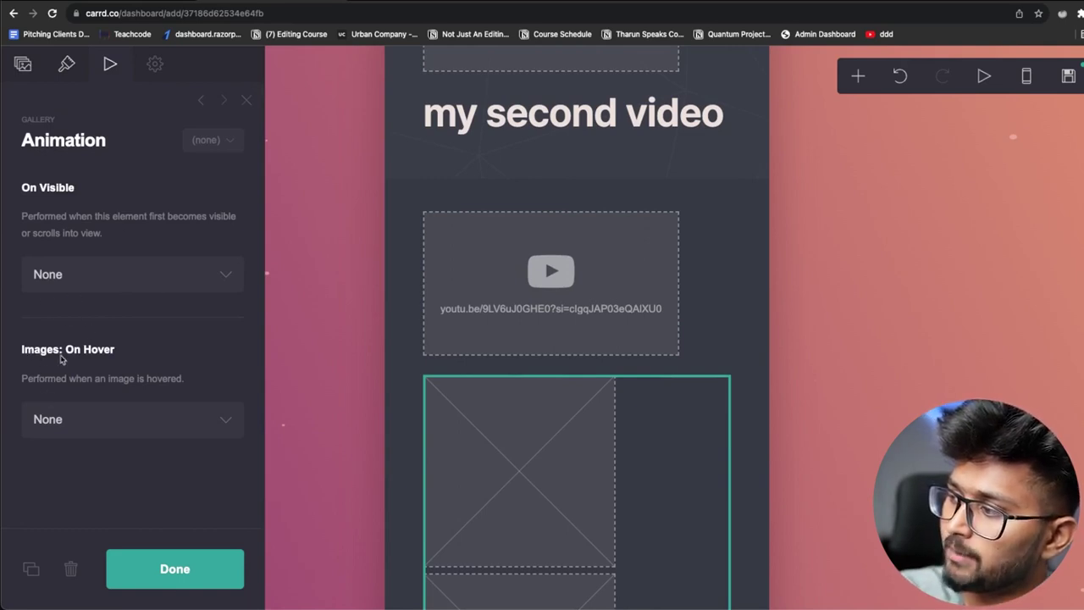
click(68, 425)
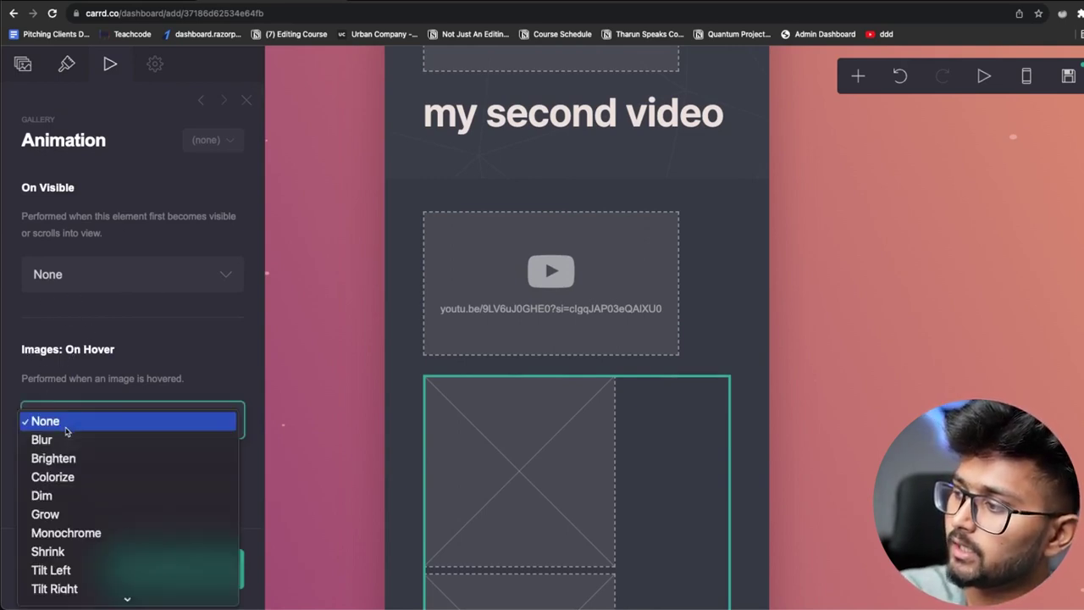
click(46, 513)
click(80, 424)
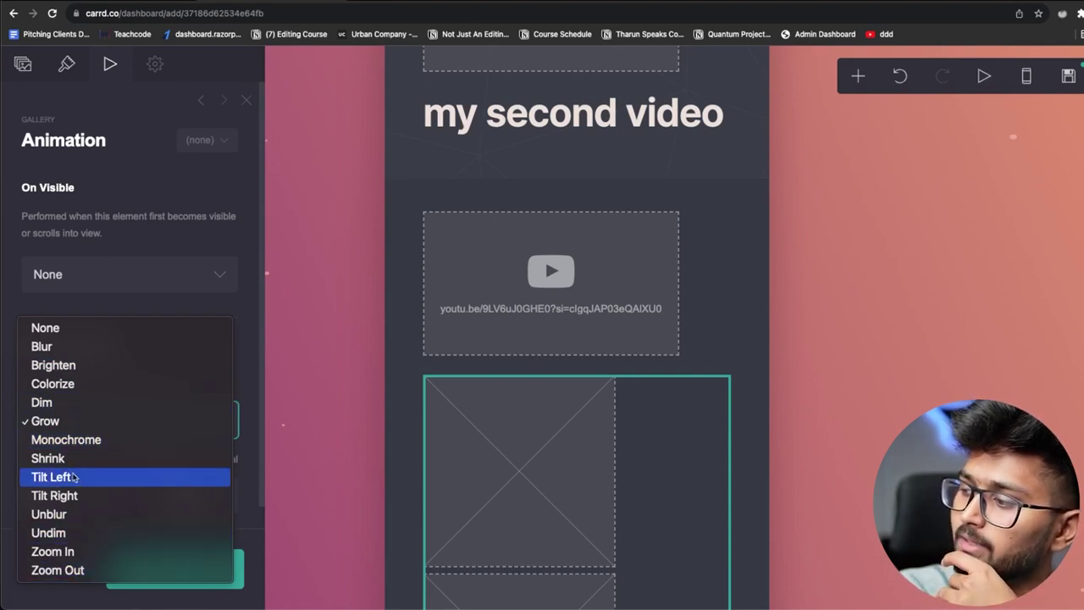
click(243, 296)
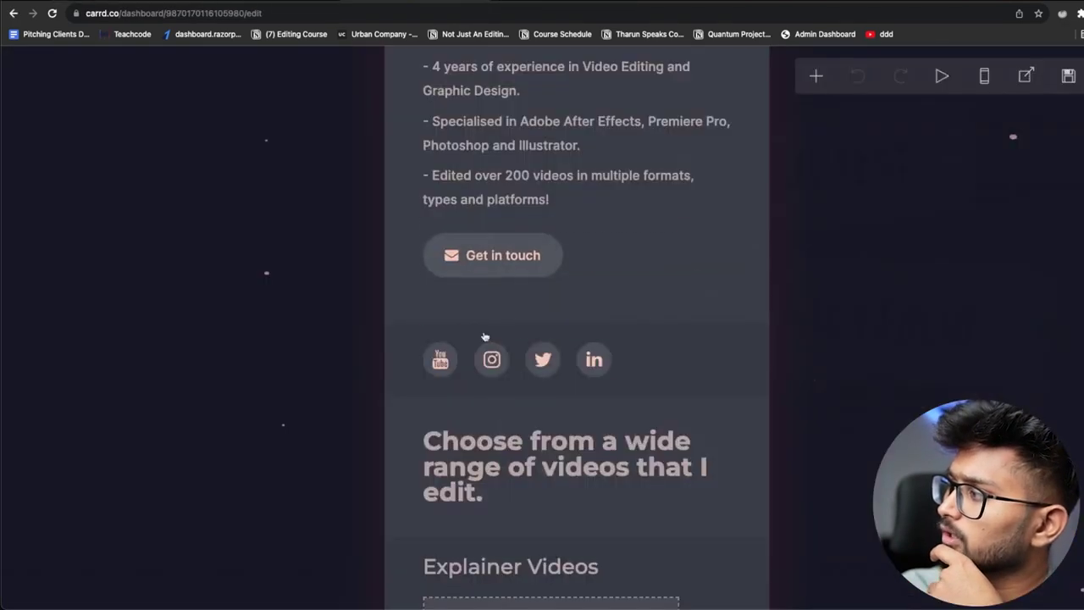
Scroll the live portfolio down to its contact section, highlighting the contact lines
scroll(484, 339, down, 5)
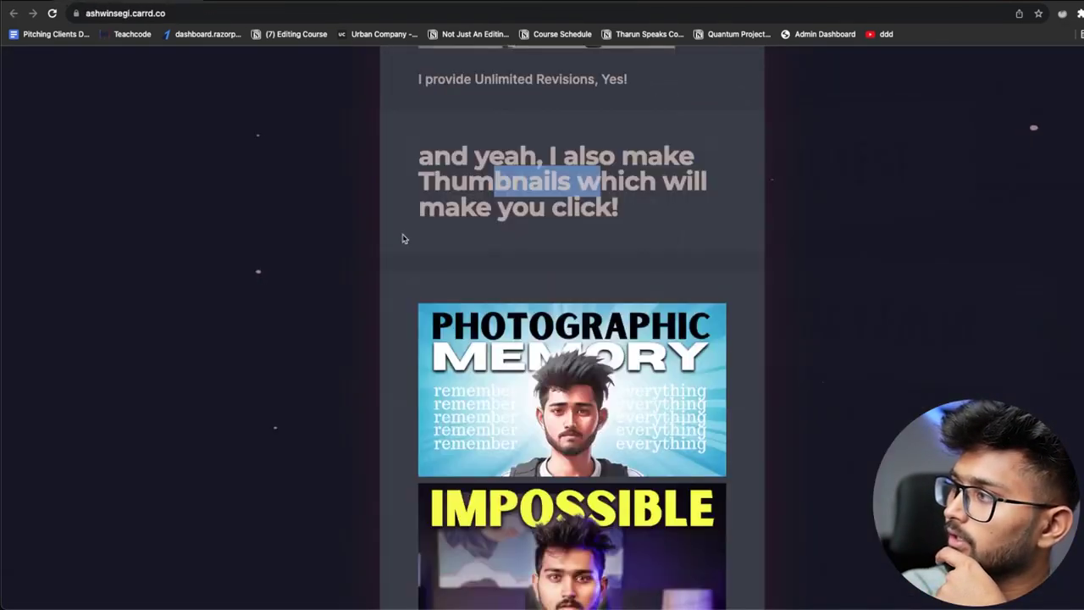
scroll(403, 239, down, 5)
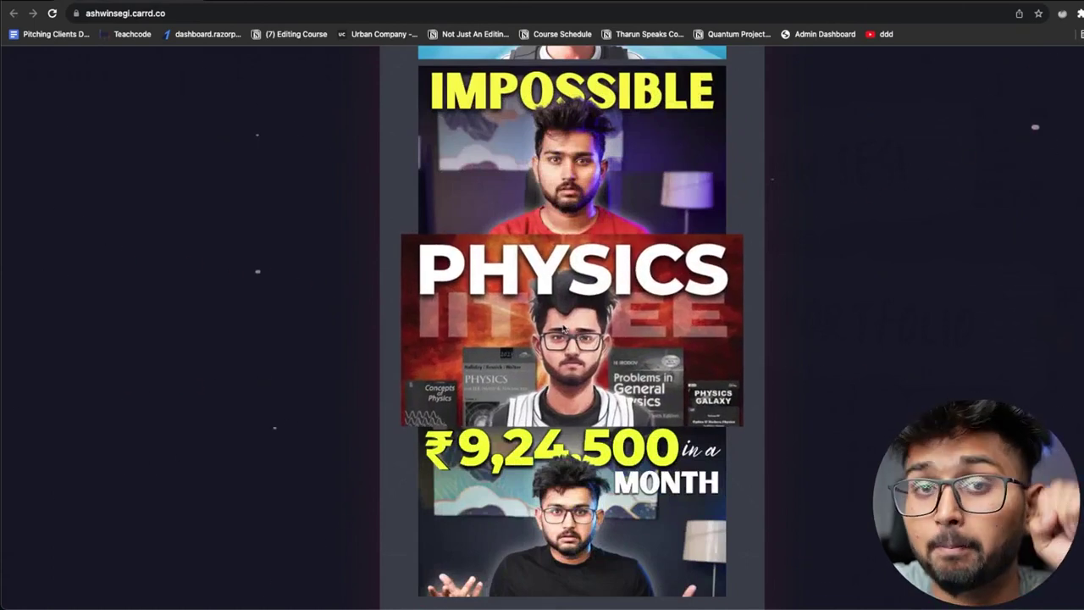
scroll(526, 480, down, 5)
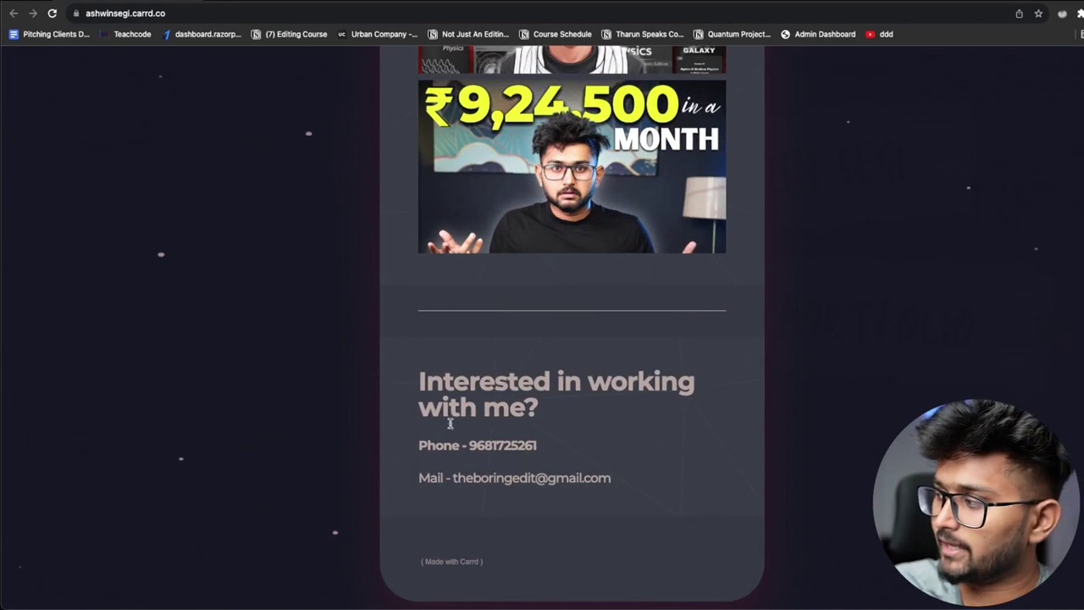
drag(426, 445, 511, 446)
drag(441, 467, 604, 479)
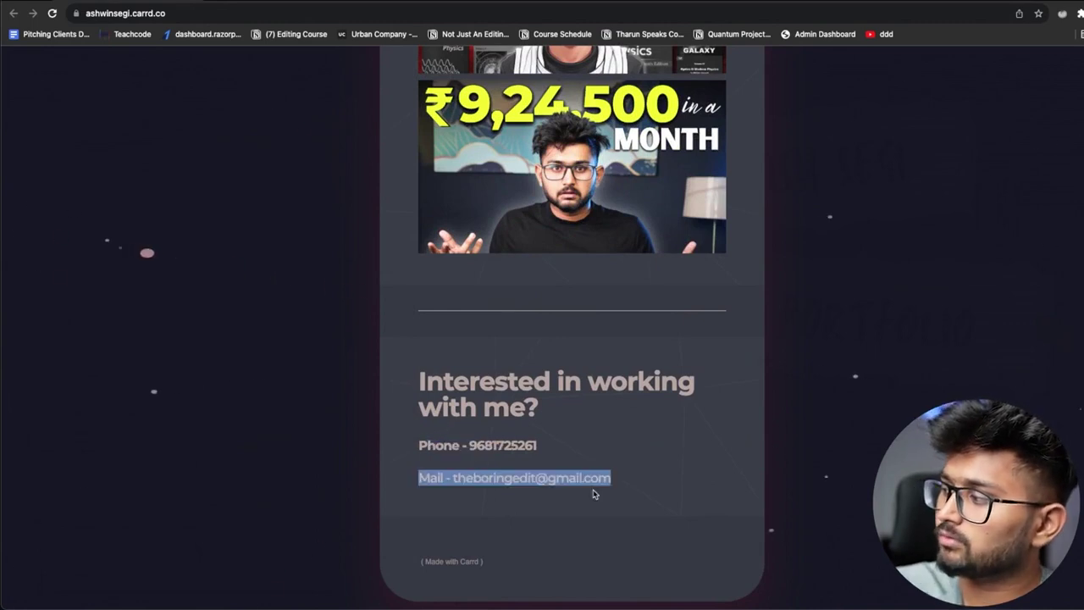
scroll(622, 460, up, 15)
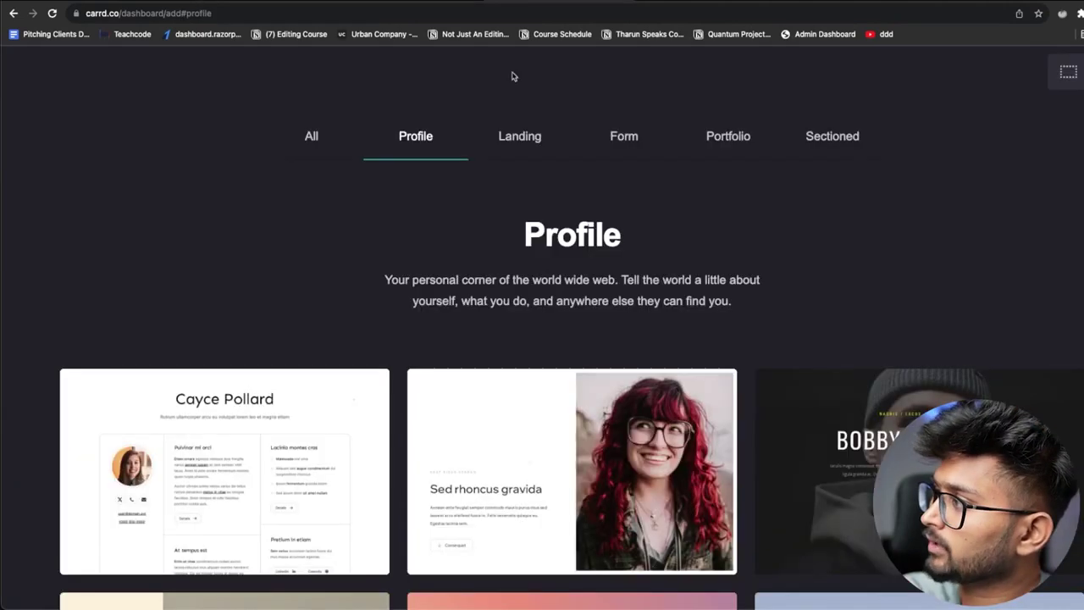
Select the Untitled! template from the Portfolio templates to start a new site
scroll(424, 382, down, 6)
scroll(279, 356, up, 2)
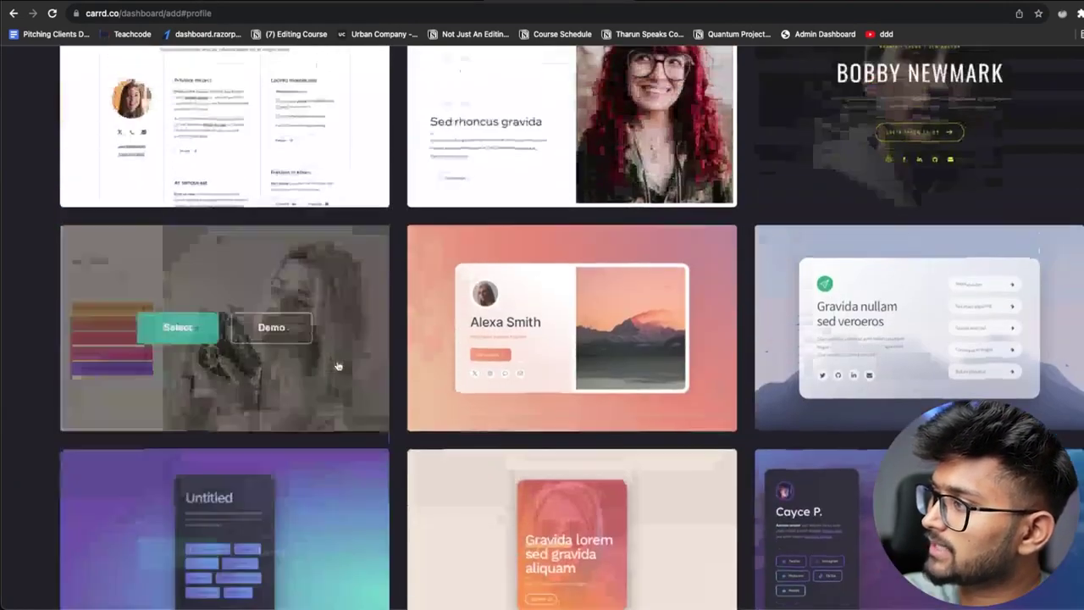
scroll(243, 297, up, 1)
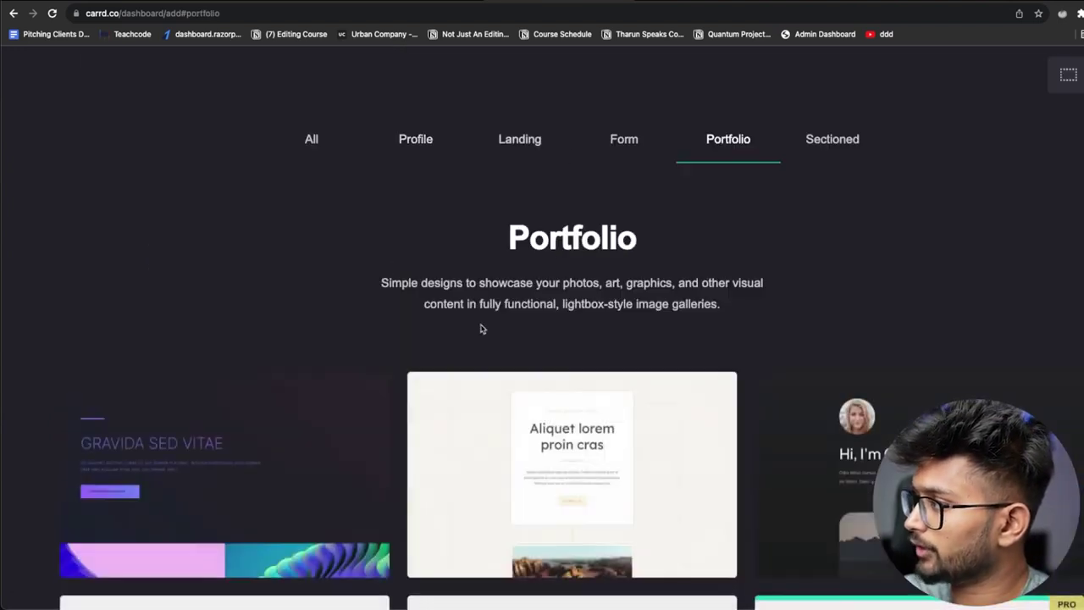
scroll(475, 322, down, 5)
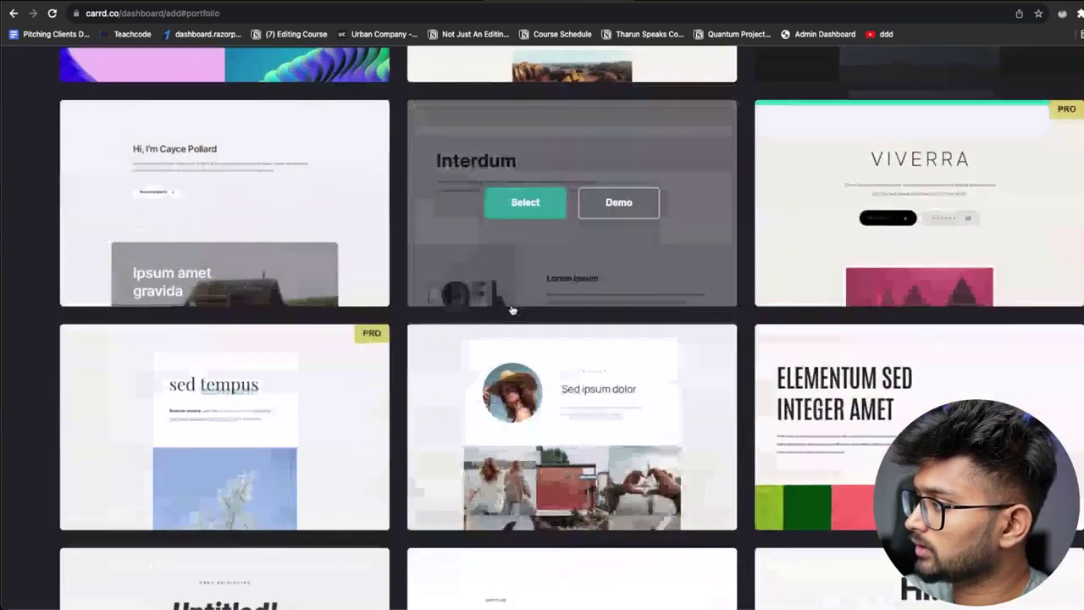
scroll(474, 322, down, 6)
scroll(161, 203, up, 1)
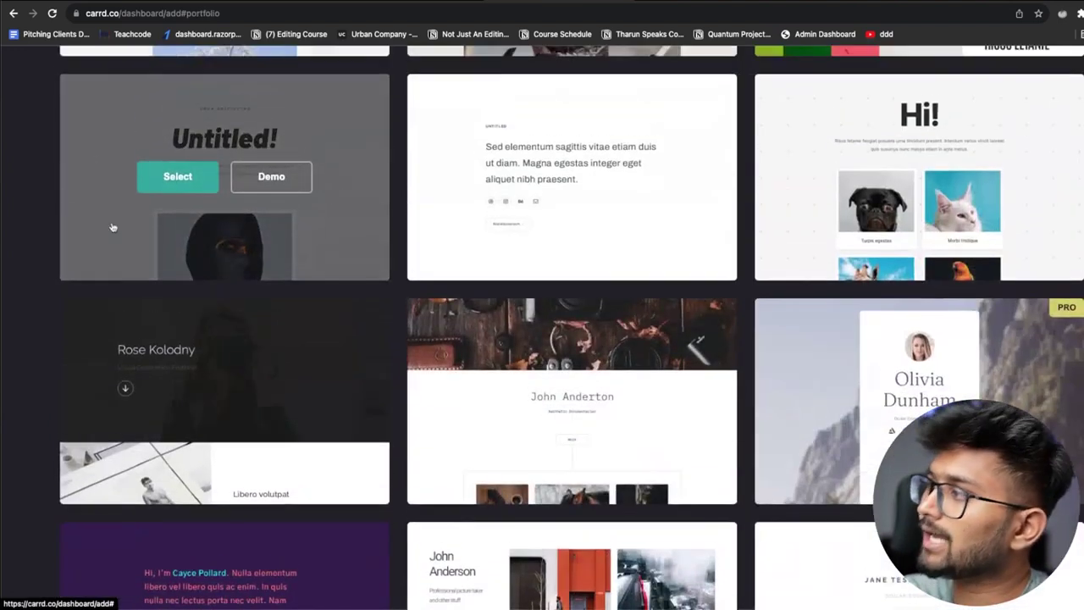
click(177, 178)
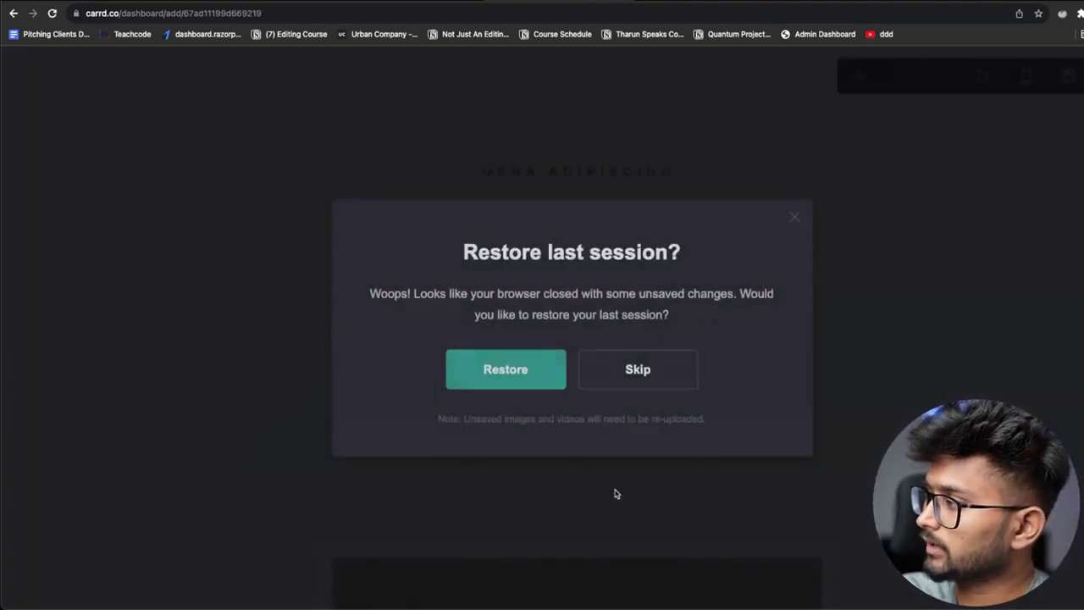
Discard the old session and change the heading text to 'Tharun Speaks'
click(651, 372)
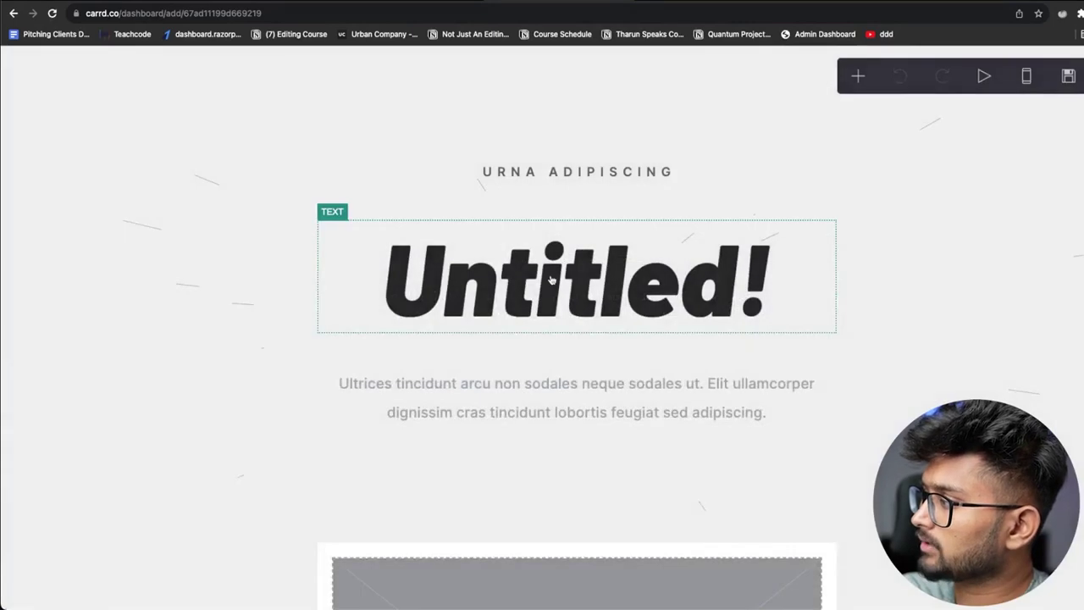
click(551, 280)
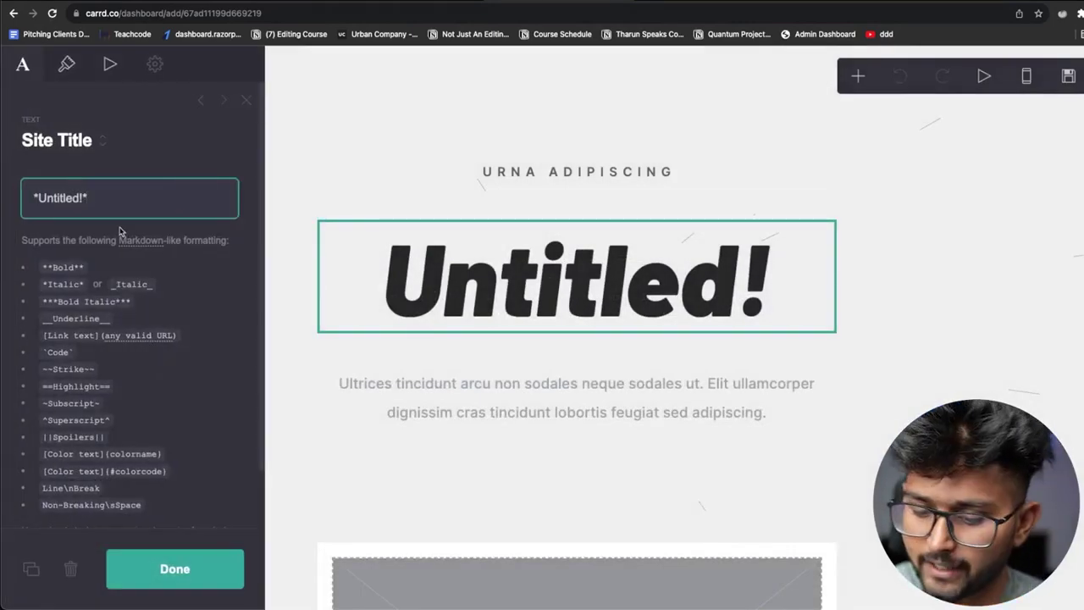
key(super+a)
text(T)
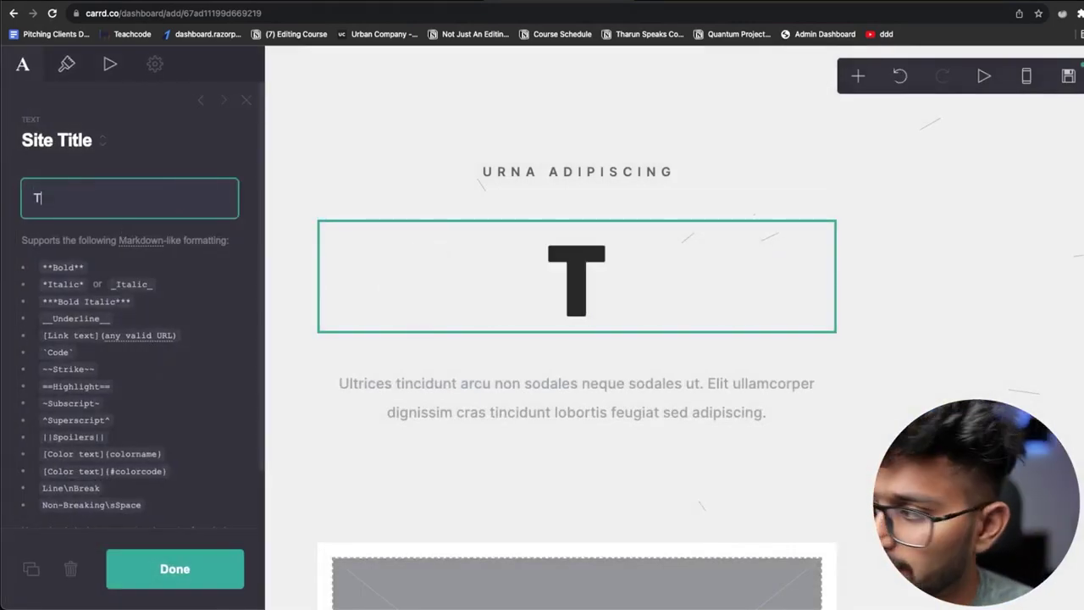
text(harun)
text(Speaks)
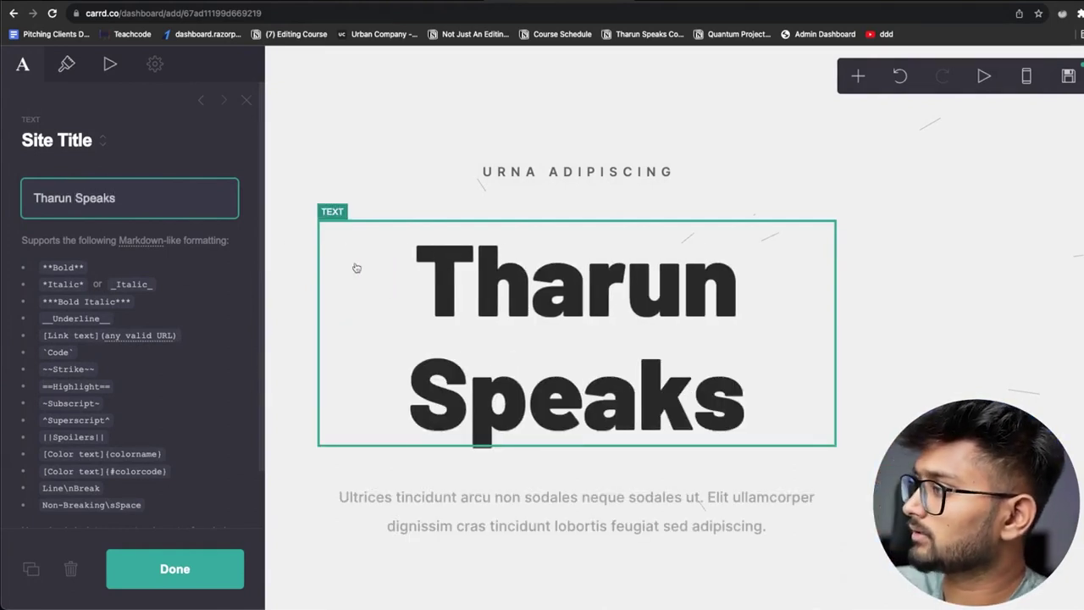
Shrink the heading to size 5.25 and keep its normal letter case
click(67, 66)
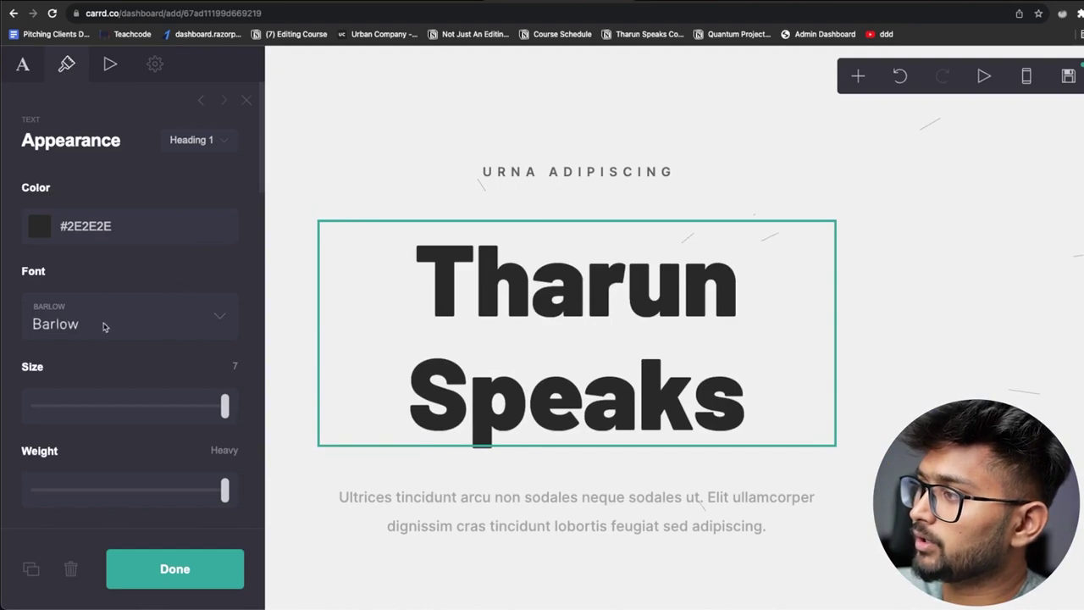
drag(227, 412, 174, 410)
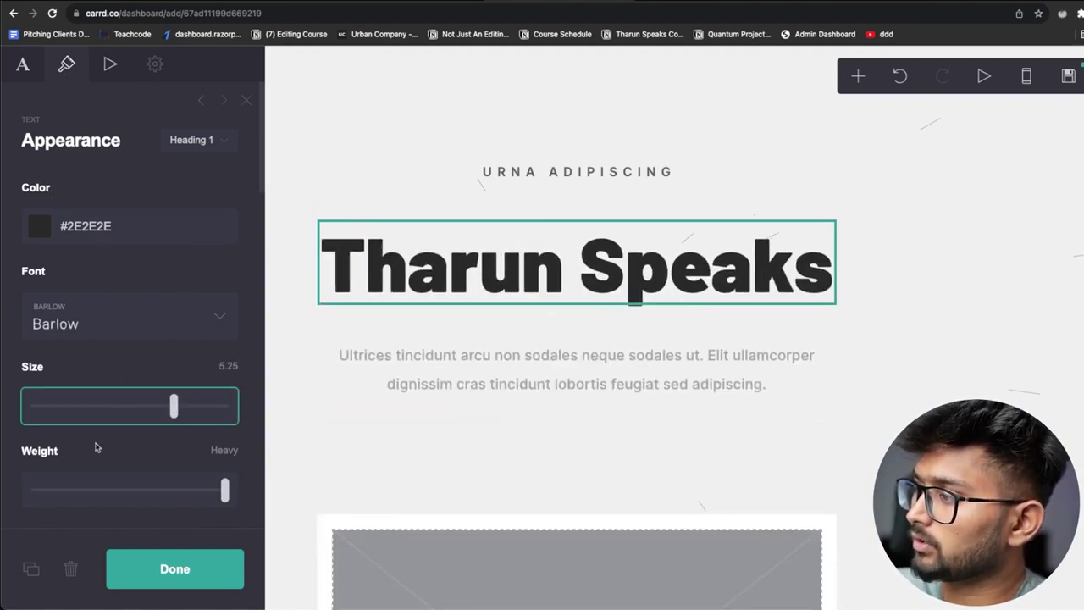
scroll(246, 370, down, 5)
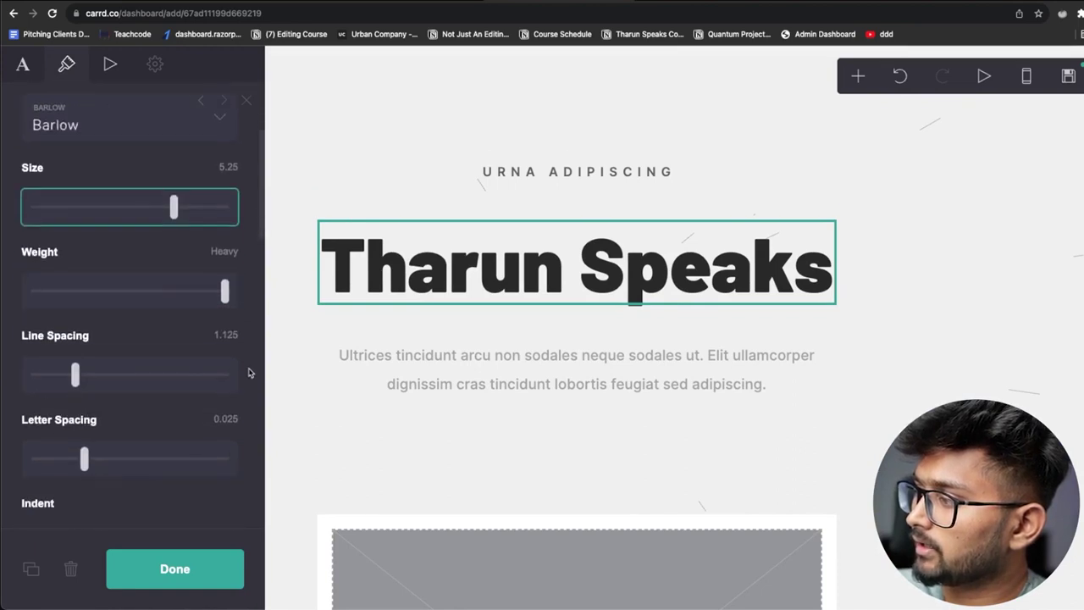
scroll(250, 373, down, 6)
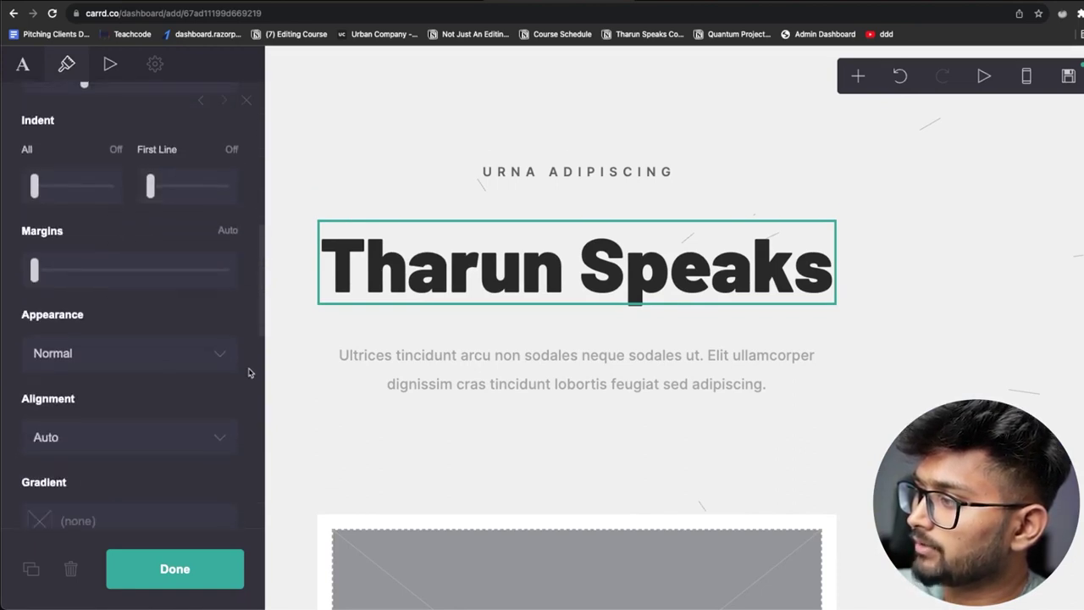
click(193, 305)
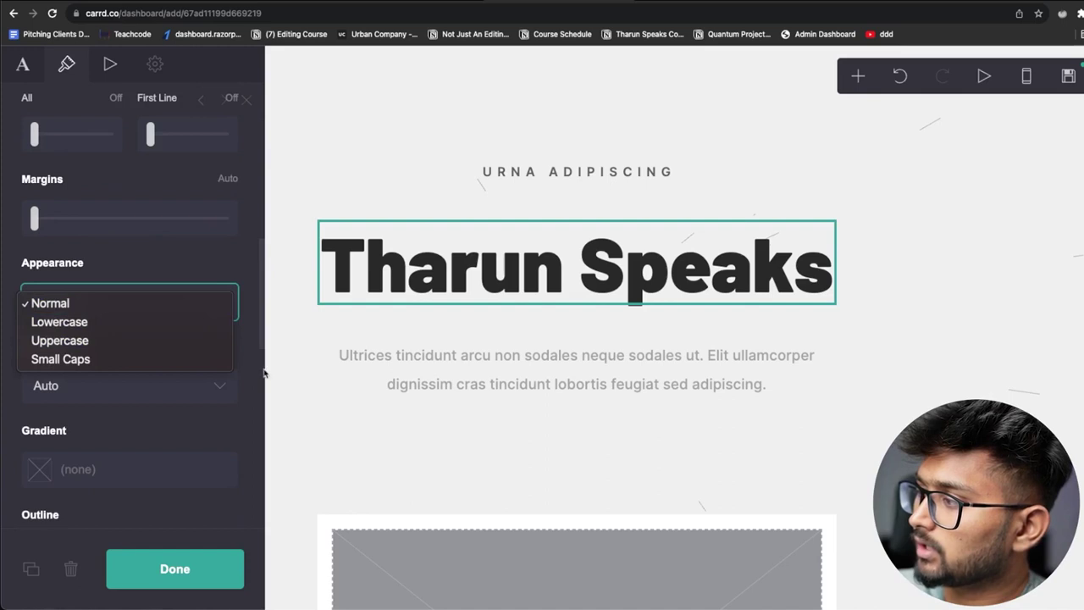
click(210, 380)
scroll(221, 389, down, 8)
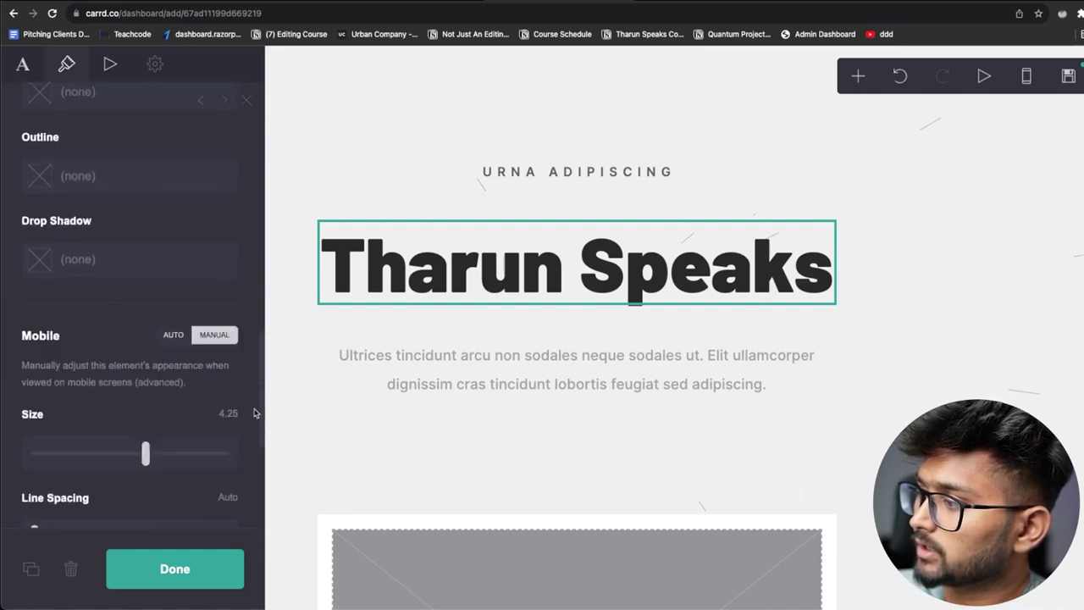
scroll(239, 396, down, 3)
scroll(250, 355, up, 8)
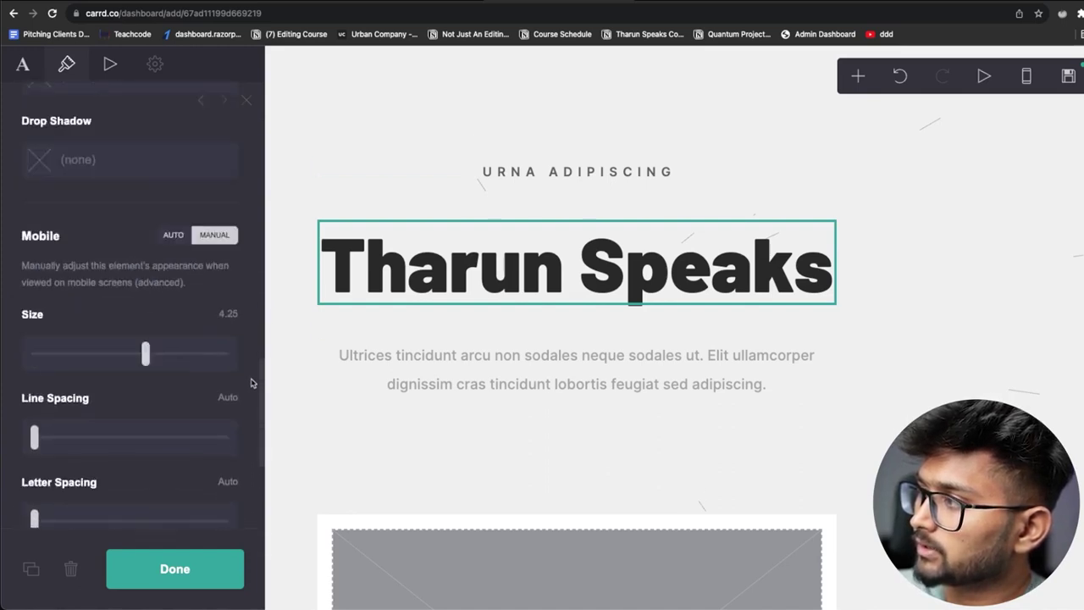
scroll(254, 331, up, 5)
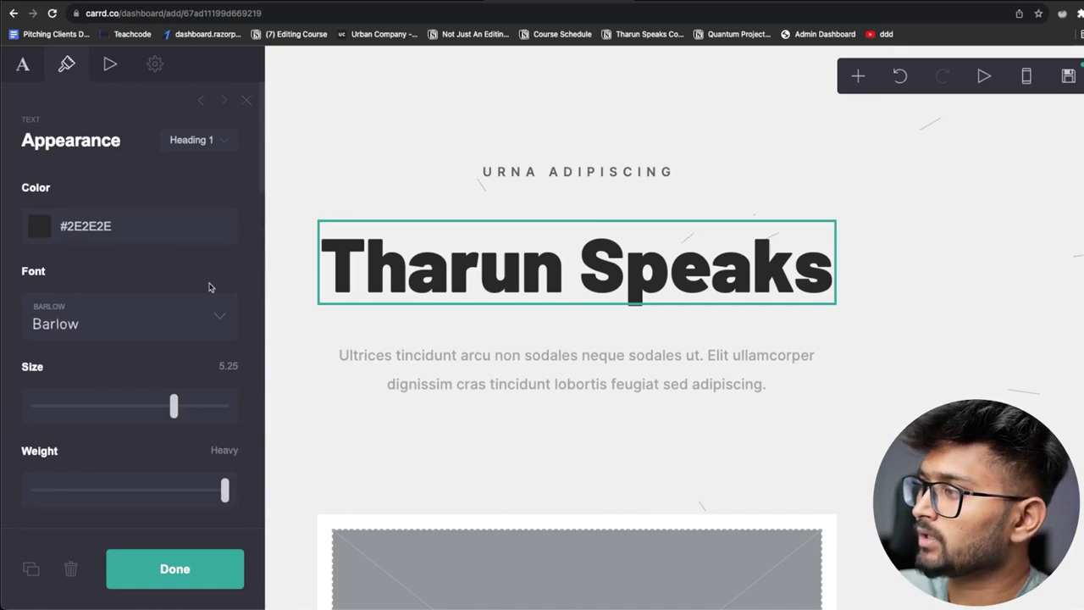
scroll(220, 306, down, 2)
Set the heading font to Bakbak One
click(227, 225)
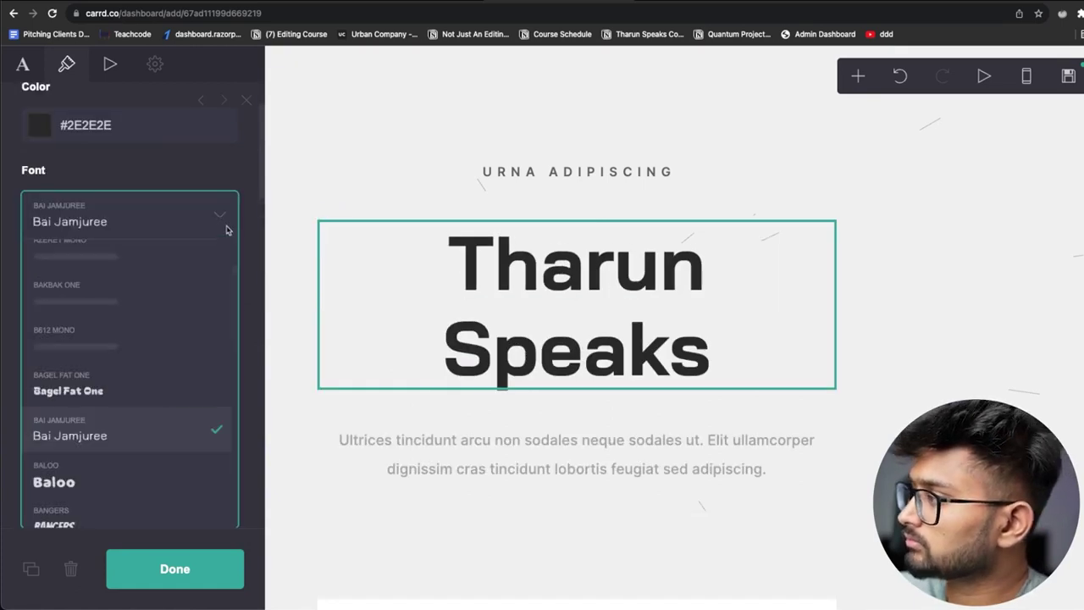
click(81, 301)
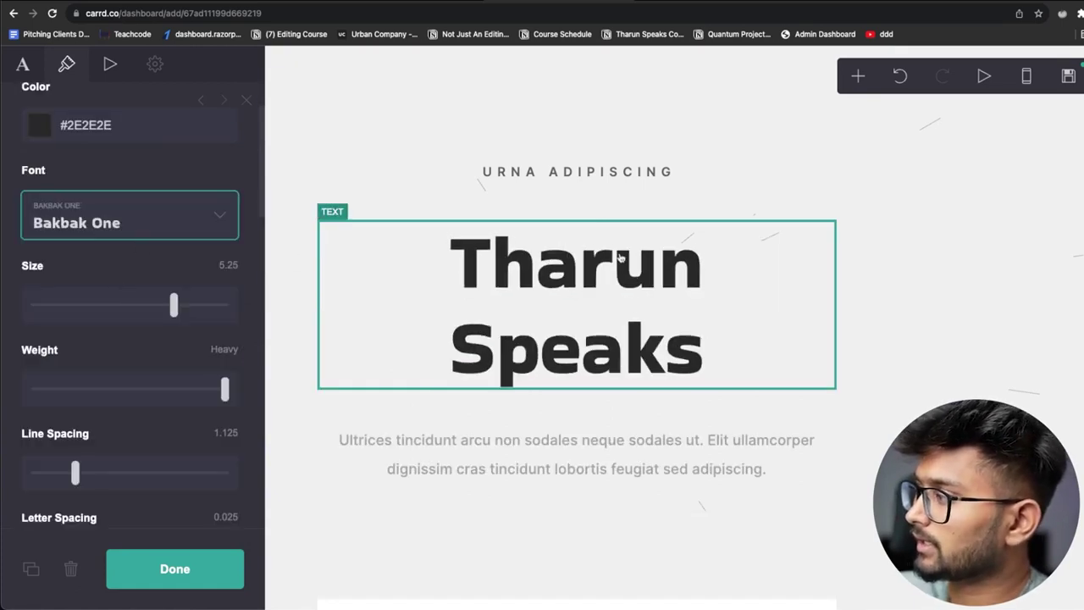
scroll(642, 349, down, 5)
Select the empty image placeholder below the heading for editing
click(573, 337)
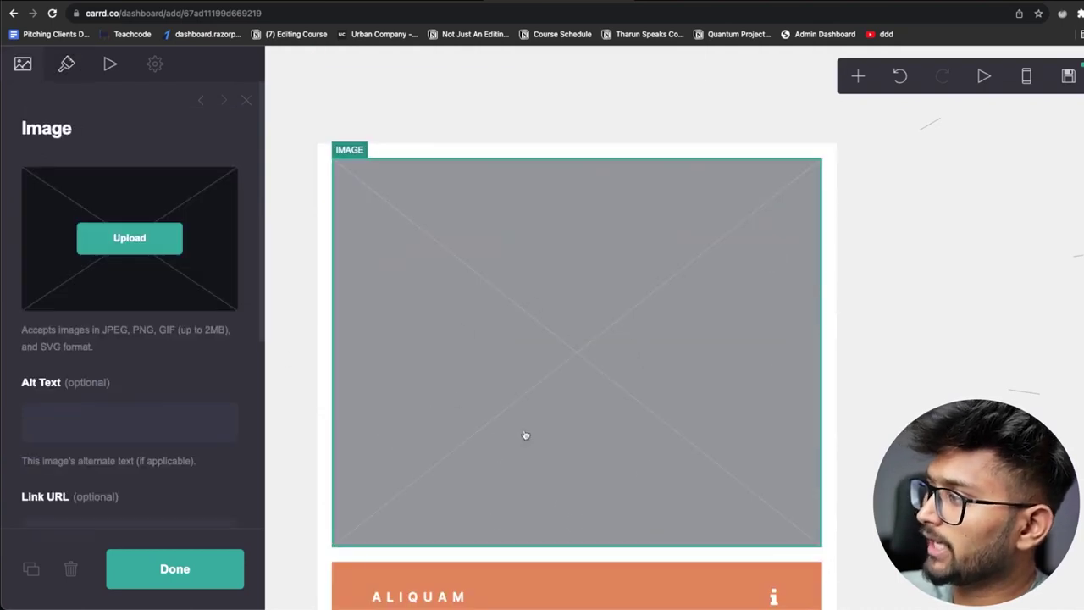
scroll(525, 435, down, 5)
scroll(528, 246, up, 1)
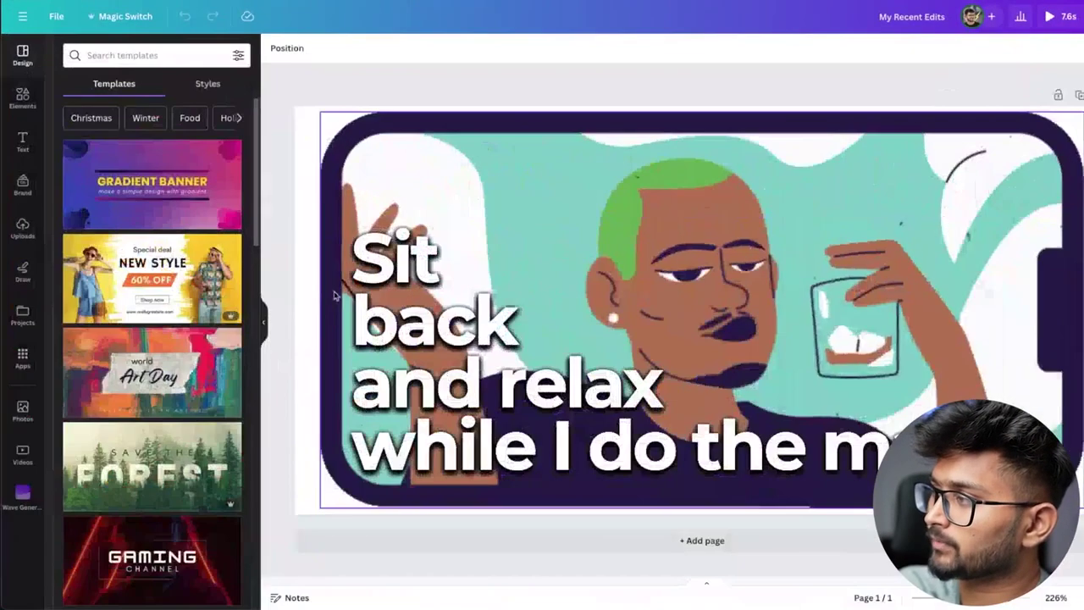
click(151, 278)
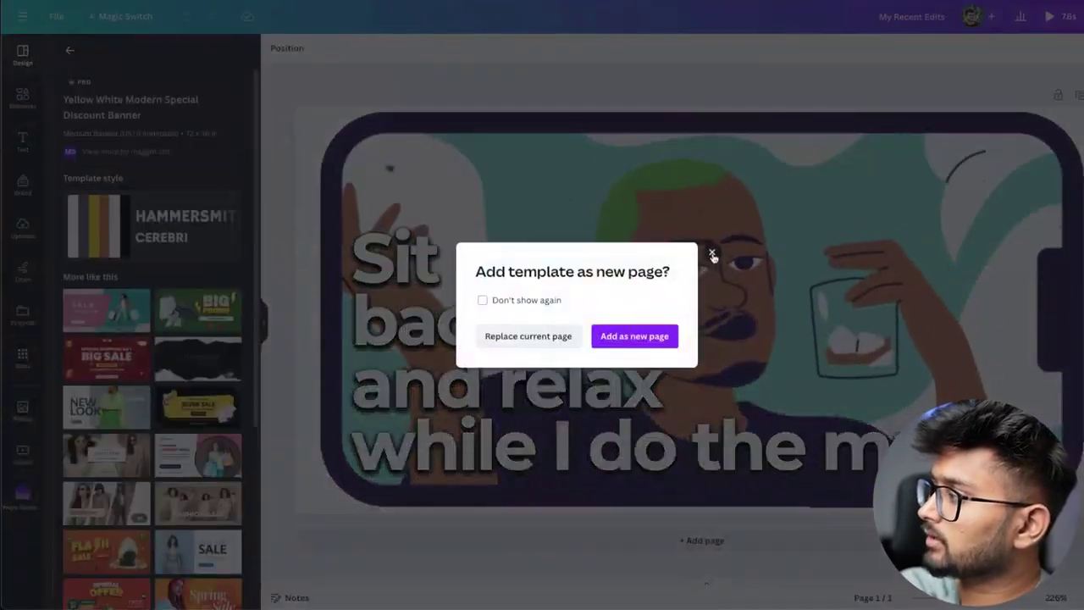
click(712, 255)
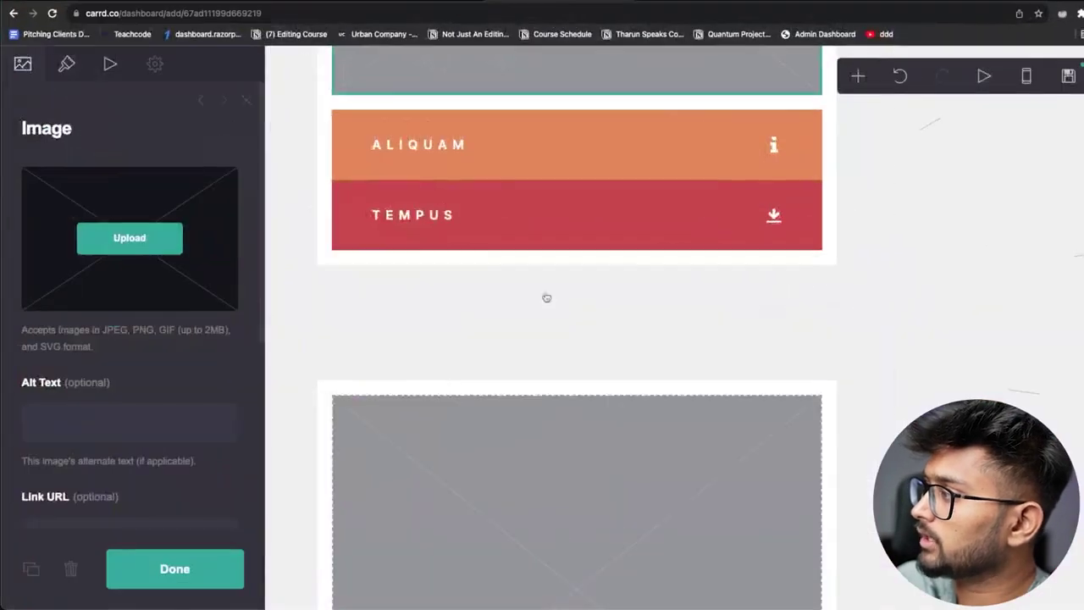
Upload Relax.gif into the empty image block above the ALIQUAM and TEMPUS buttons
scroll(546, 297, up, 5)
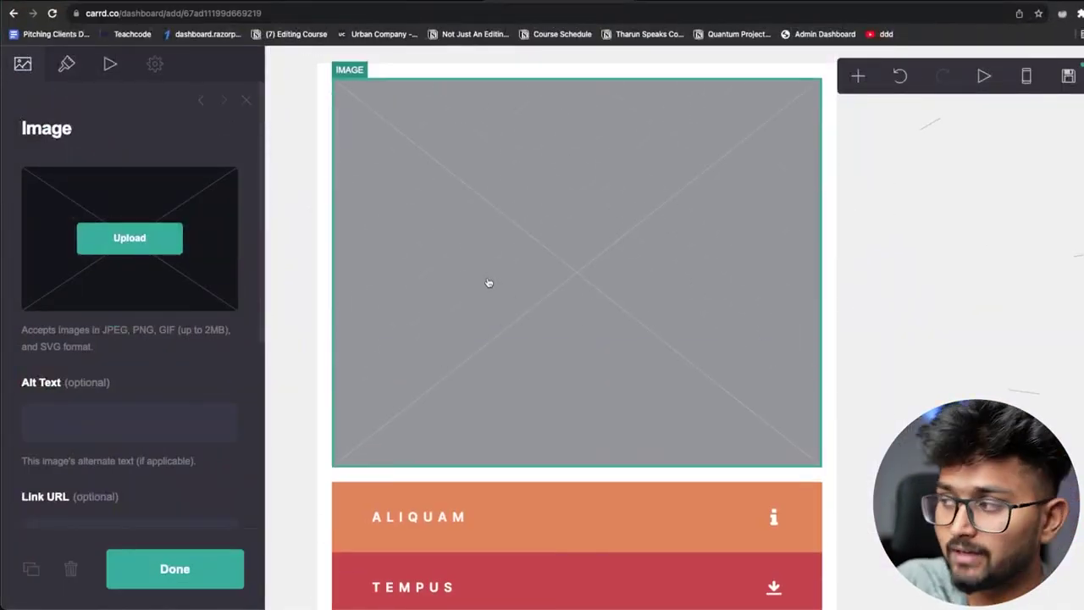
click(90, 230)
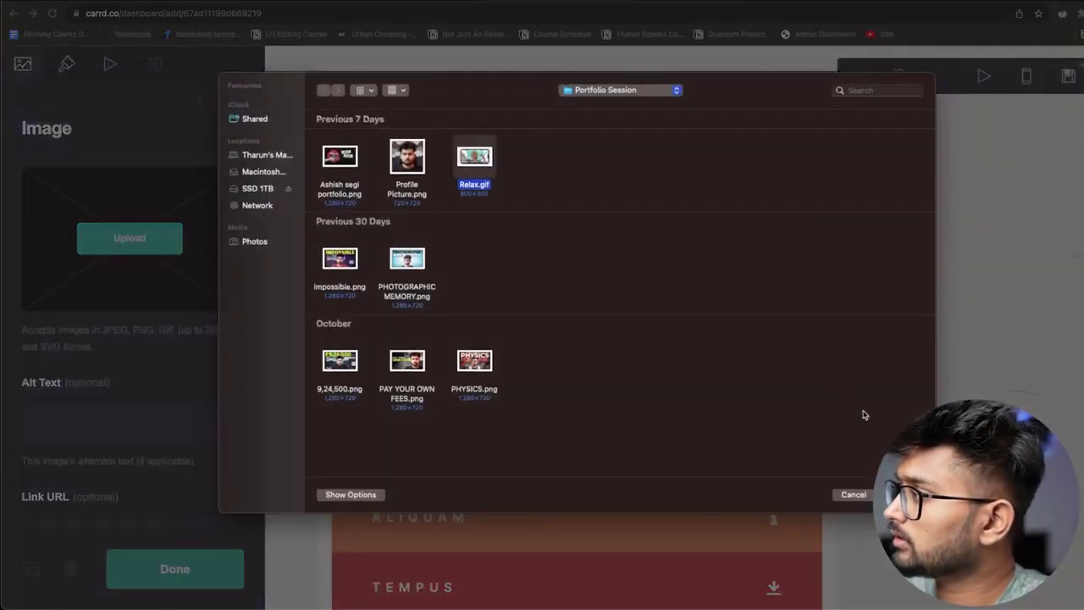
key(Return)
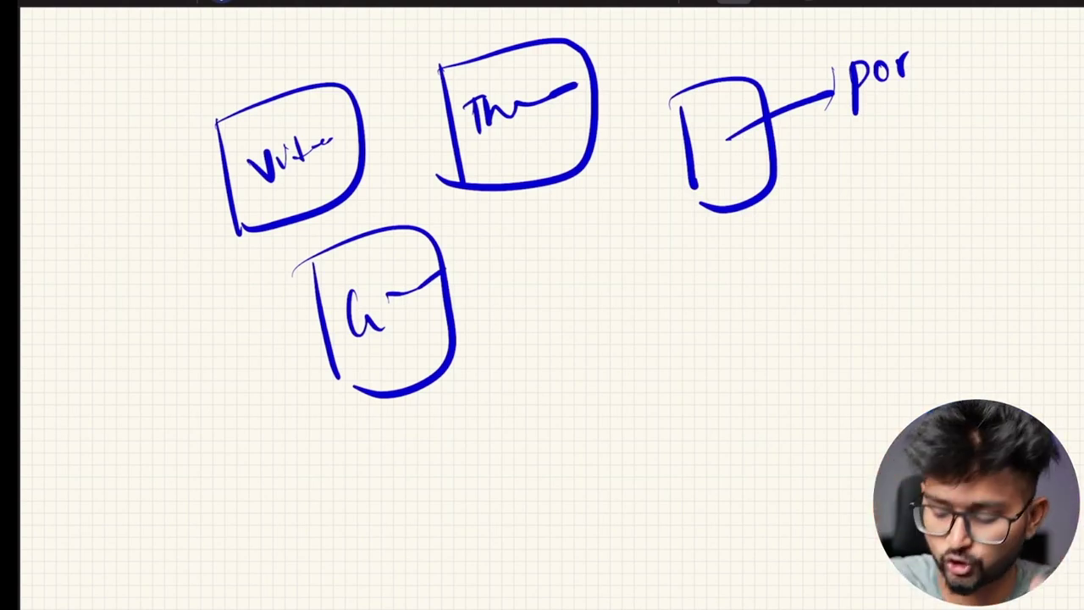
Circle the 'por' note, go to the next slide, and circle 'Simple.'
drag(866, 51, 933, 55)
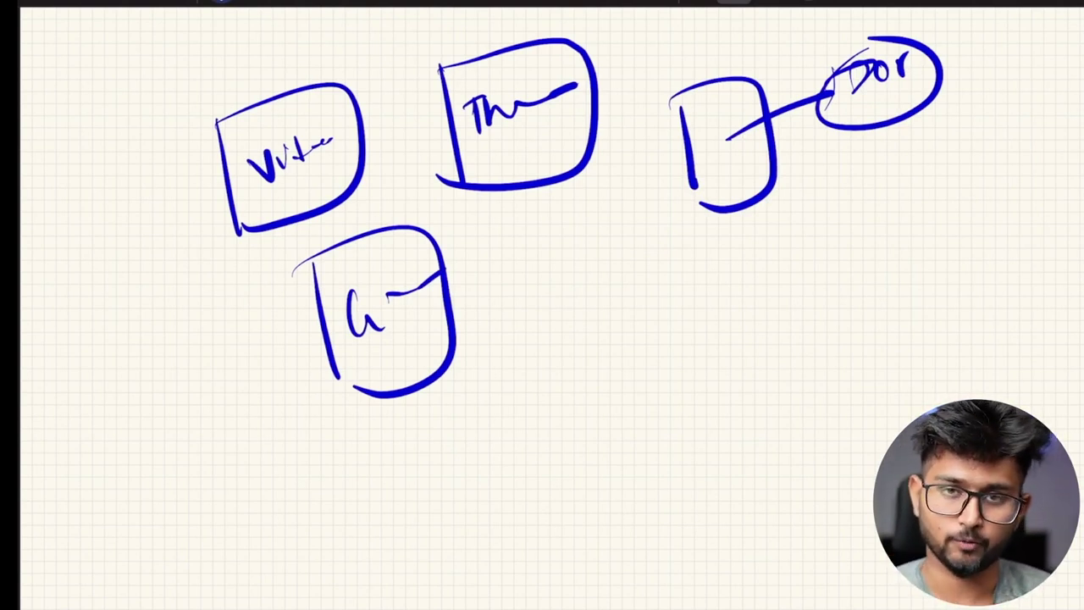
key(Right)
drag(668, 224, 585, 188)
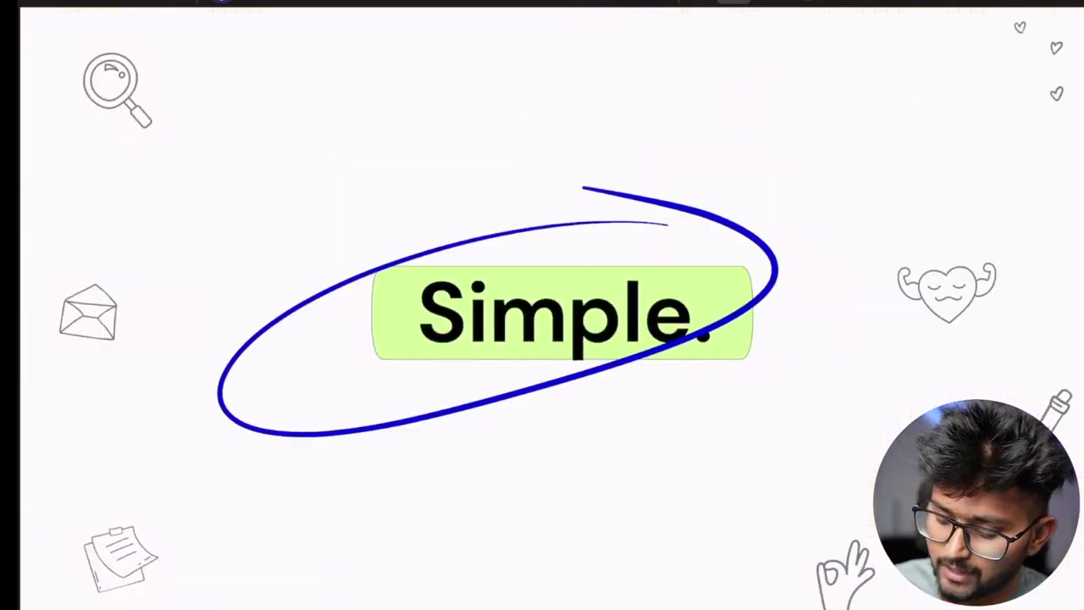